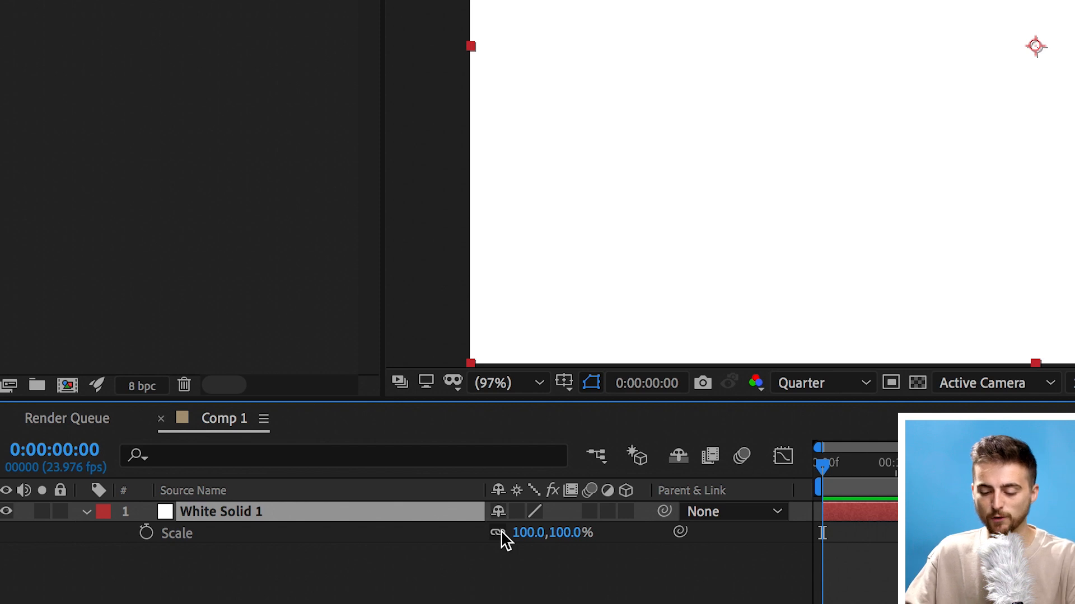
{"action": "mouse_move", "coordinate": [517, 533]}
{"action": "left_mouse_down"}
{"action": "mouse_move", "coordinate": [492, 532]}
{"action": "mouse_move", "coordinate": [525, 528]}
{"action": "mouse_move", "coordinate": [506, 534]}
{"action": "left_mouse_up"}
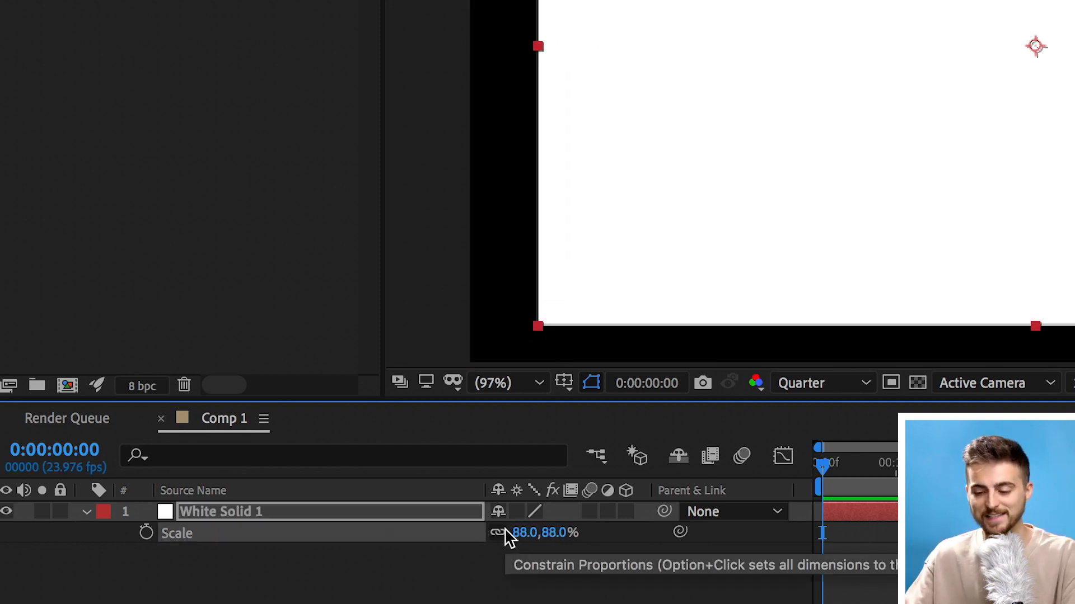
{"action": "key", "text": "super+z"}
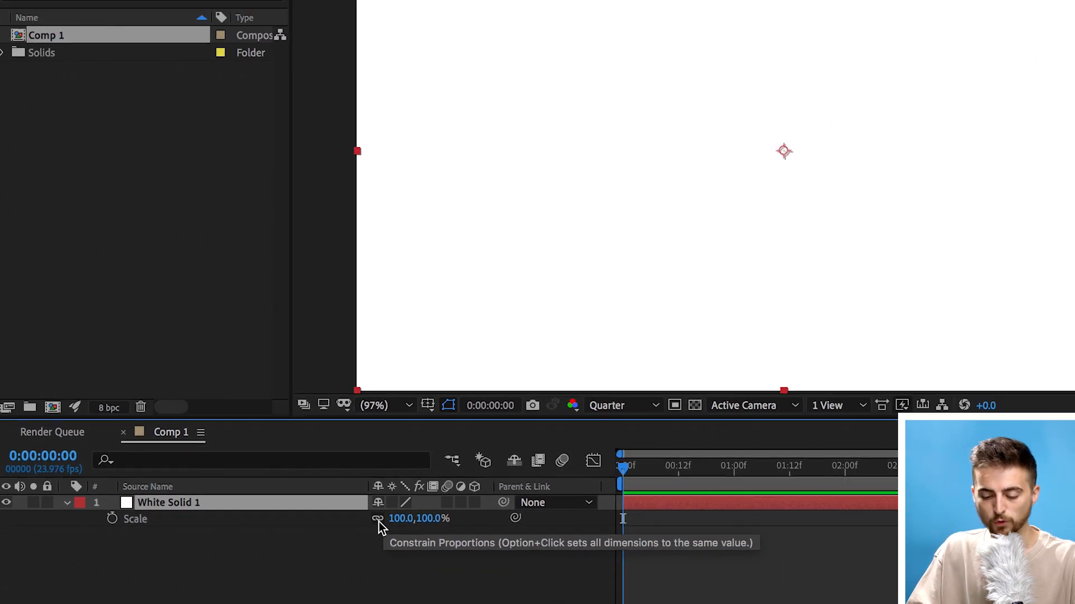
Unlink the solid's scale proportions and set its vertical scale to 1% to make a thin line
{"action": "left_click", "coordinate": [351, 513]}
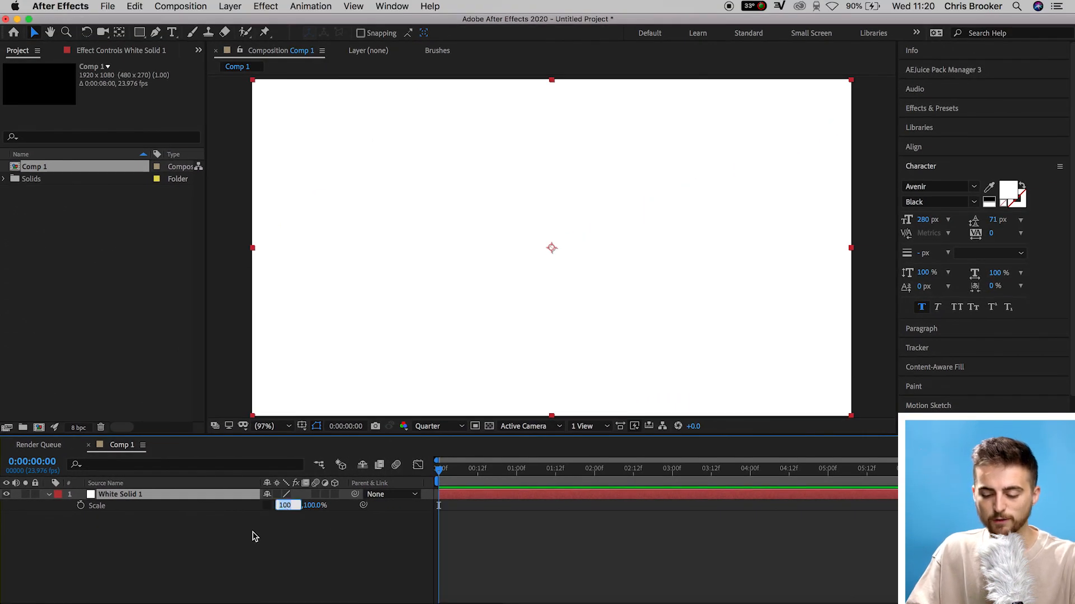
{"action": "left_click", "coordinate": [313, 544]}
{"action": "left_click_drag", "start_coordinate": [366, 513], "coordinate": [362, 512]}
{"action": "left_click_drag", "start_coordinate": [295, 505], "coordinate": [286, 505]}
{"action": "key", "text": "super+z"}
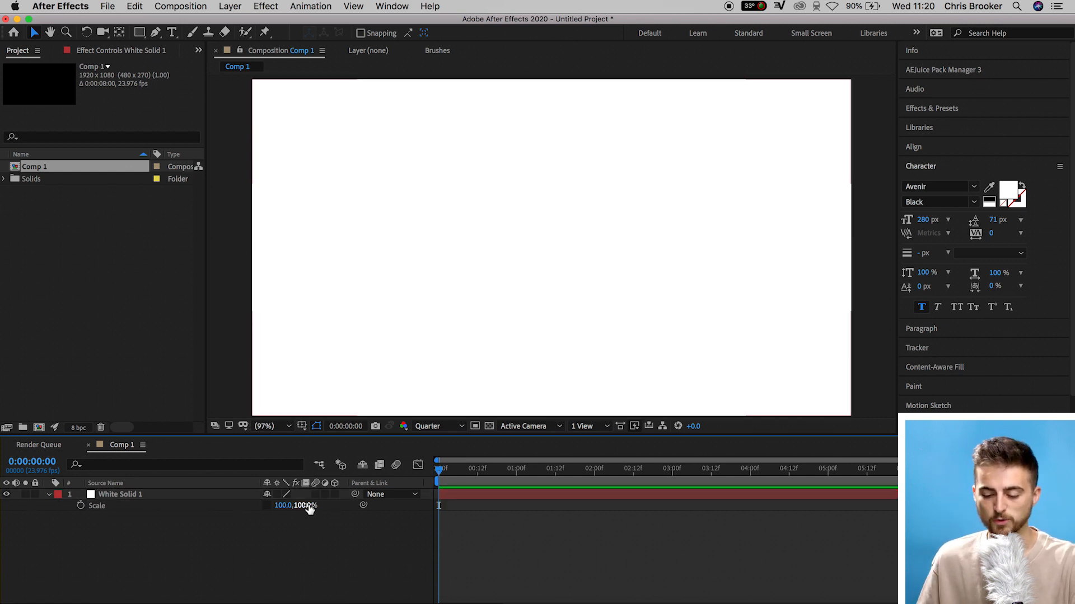
{"action": "left_click", "coordinate": [305, 505]}
{"action": "type", "text": "1"}
{"action": "key", "text": "Return"}
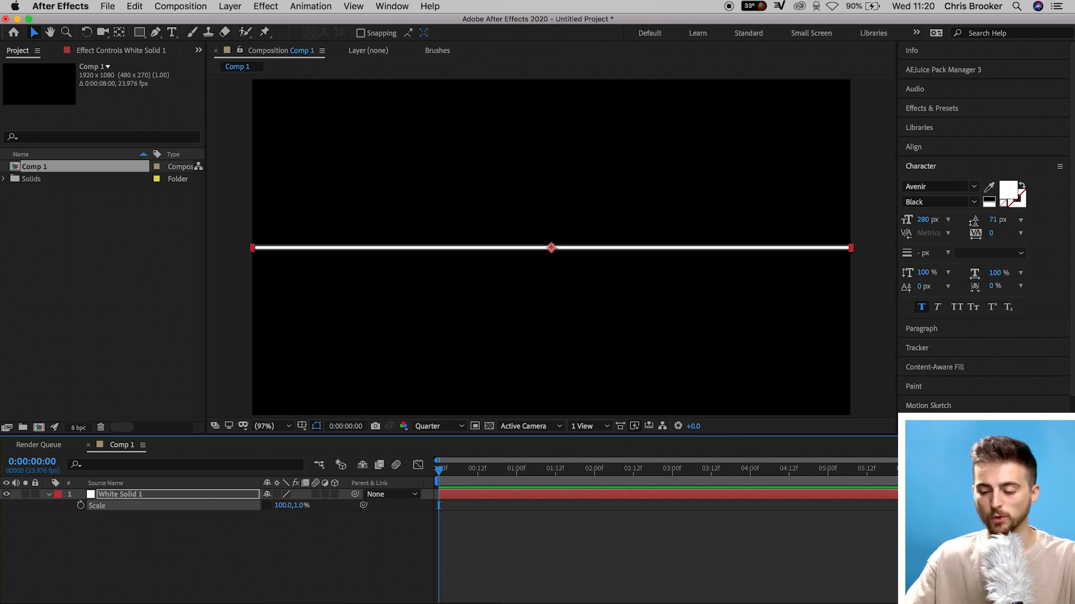
Set the solid's horizontal scale to 90%
{"action": "left_click", "coordinate": [285, 506]}
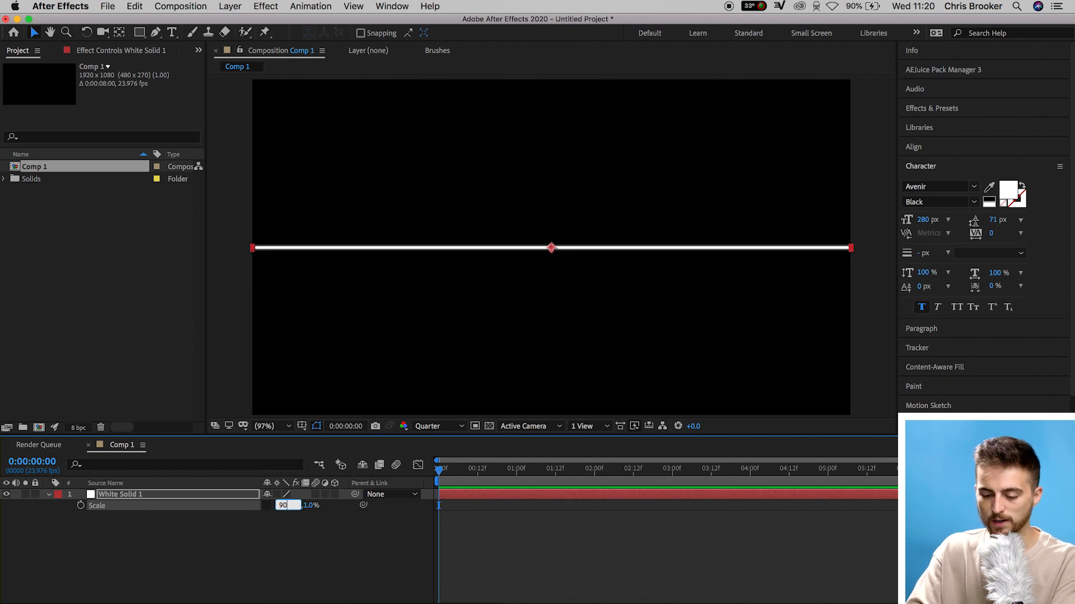
{"action": "key", "text": "Return"}
{"action": "left_click", "coordinate": [482, 559]}
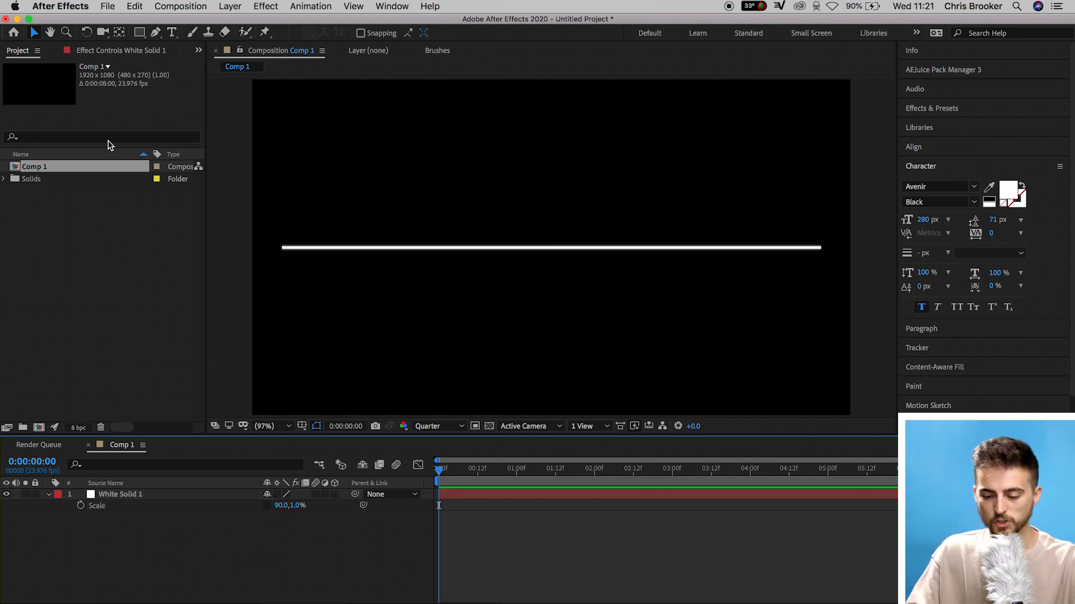
Show the proportional grid and move the line layer's position to 960, 713
{"action": "left_click", "coordinate": [302, 427]}
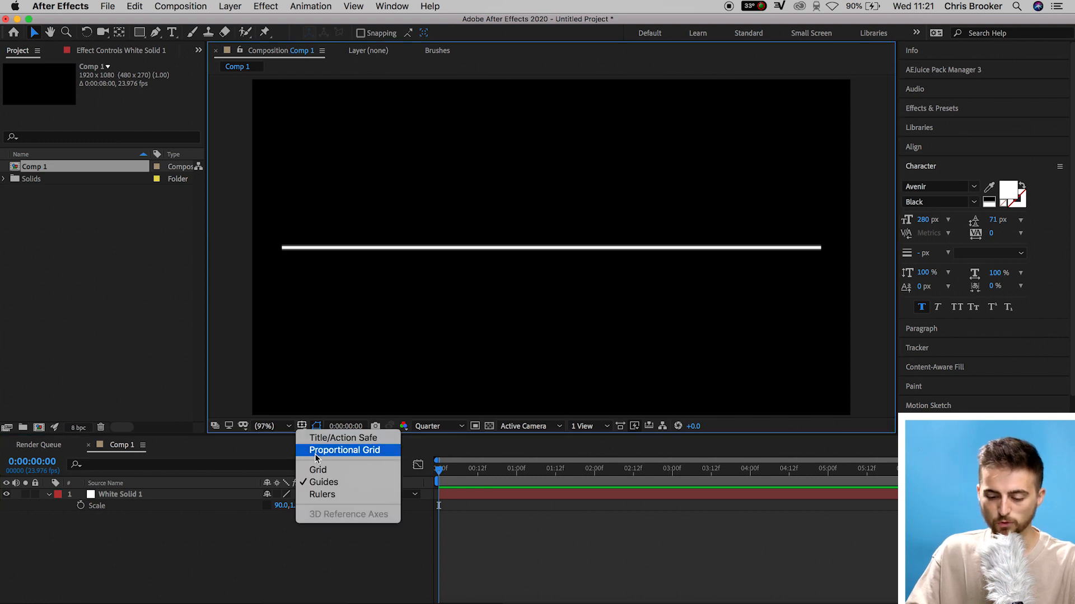
{"action": "left_click", "coordinate": [314, 451]}
{"action": "left_click", "coordinate": [173, 495]}
{"action": "key", "text": "p"}
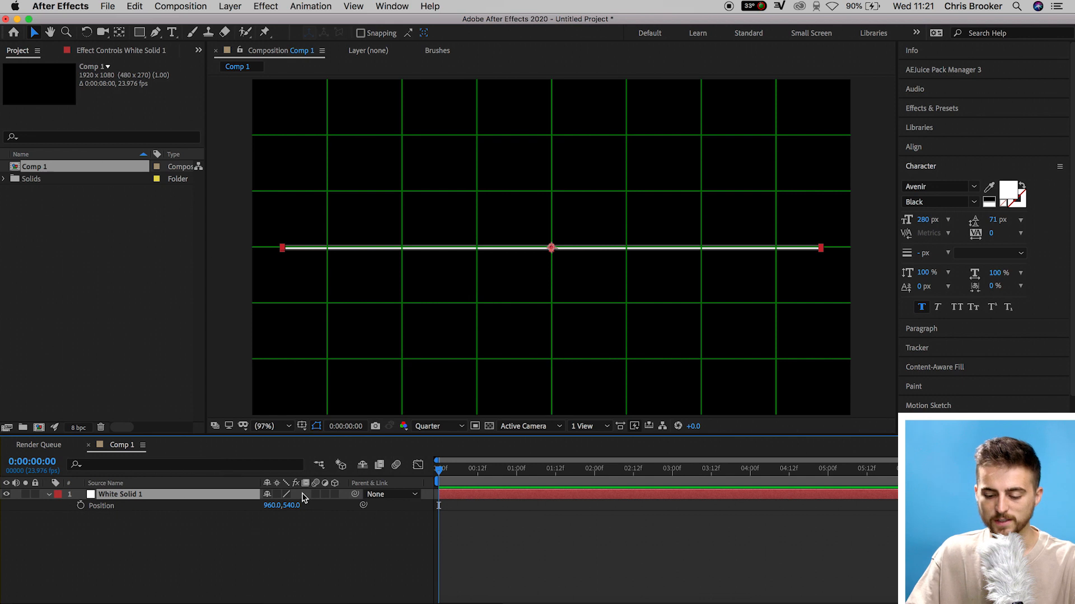
{"action": "left_click_drag", "start_coordinate": [296, 509], "coordinate": [408, 508]}
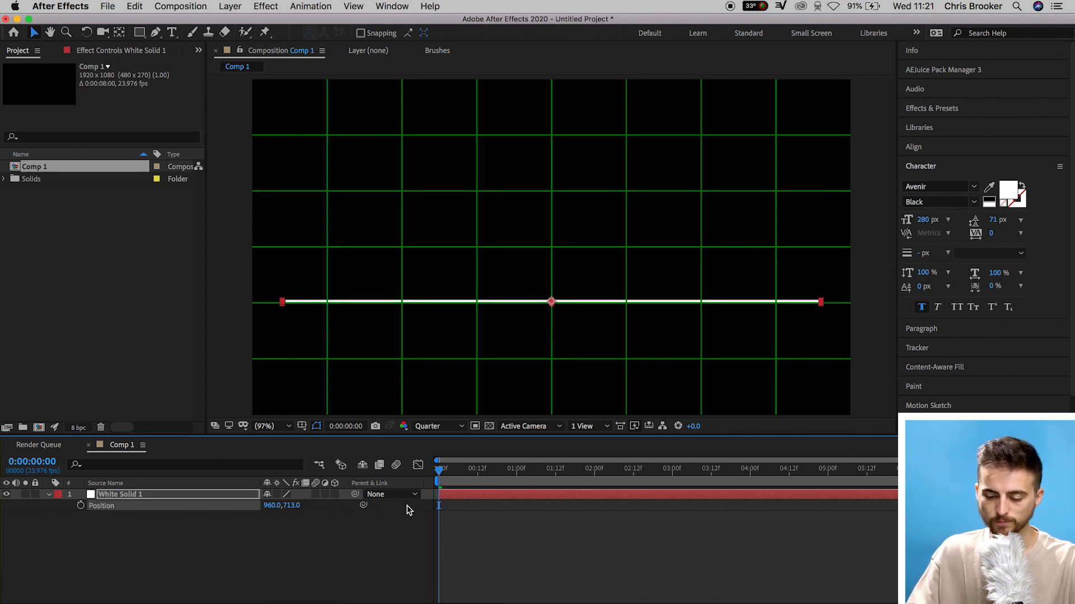
Hide the proportional grid and draw a rectangle mask enclosing the whole line with the Rectangle Tool
{"action": "left_click", "coordinate": [306, 428]}
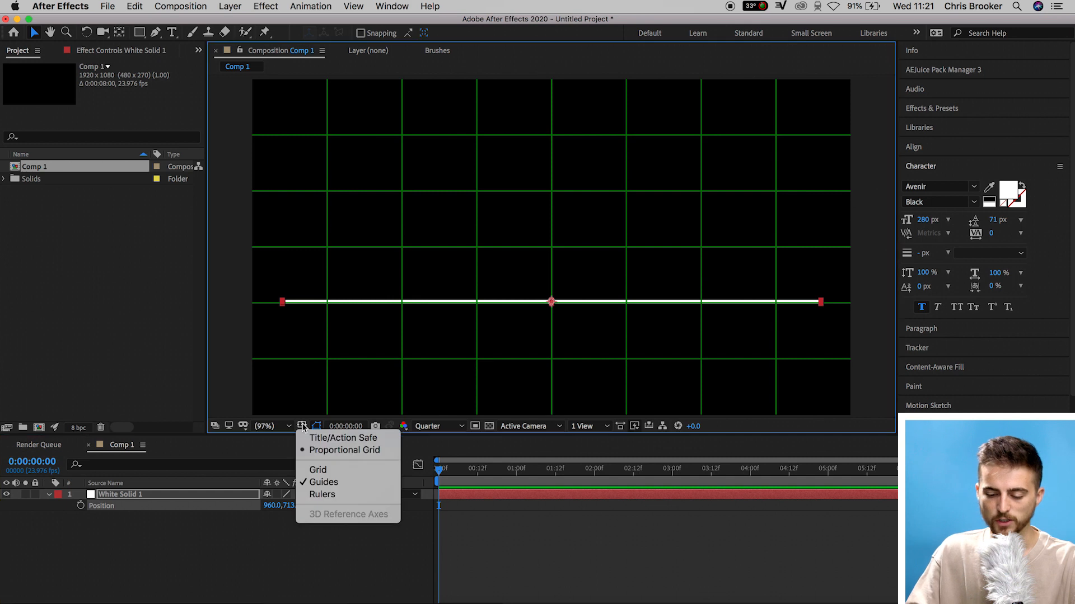
{"action": "left_click", "coordinate": [334, 454]}
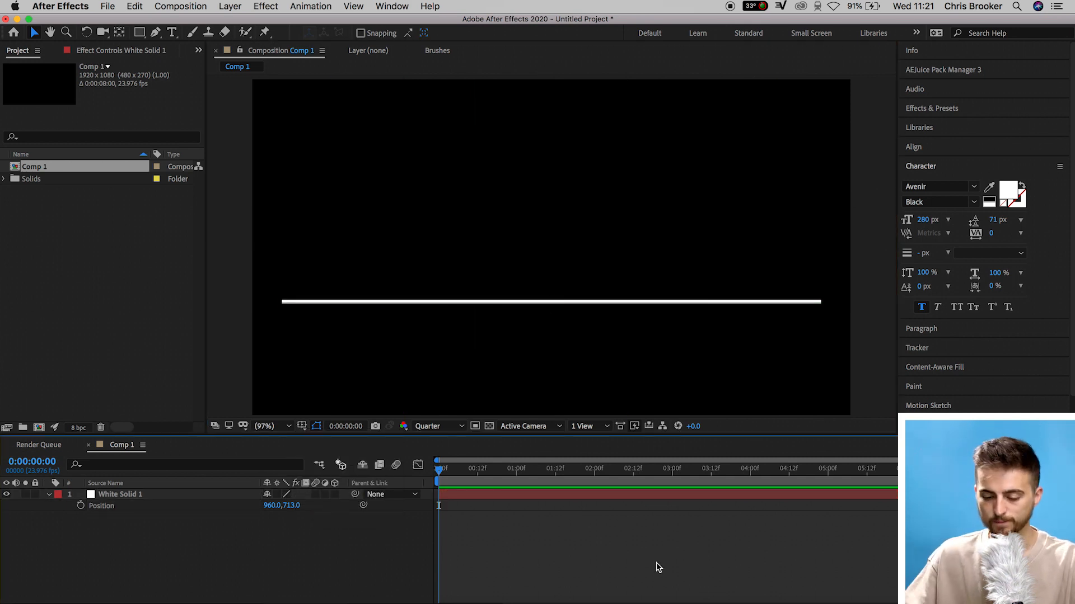
{"action": "left_click", "coordinate": [170, 495]}
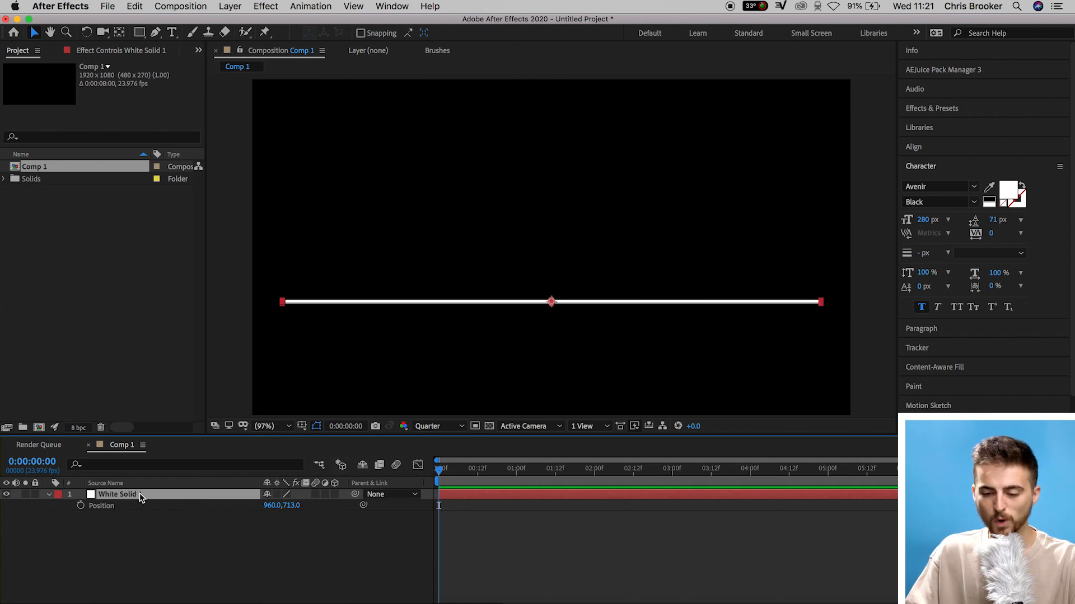
{"action": "left_click", "coordinate": [147, 33]}
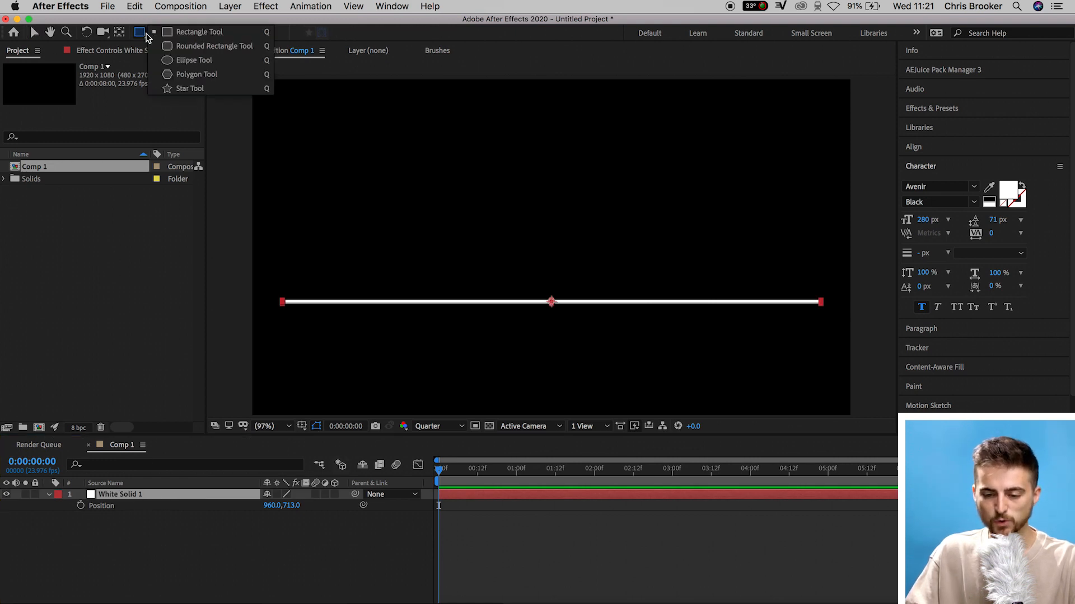
{"action": "left_click", "coordinate": [169, 34]}
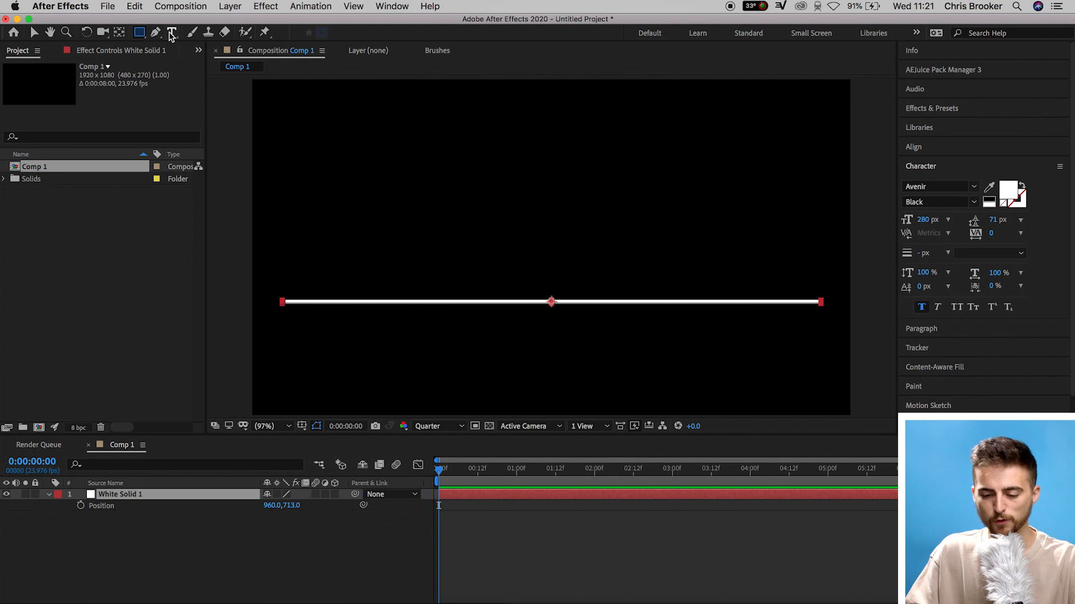
{"action": "left_click_drag", "start_coordinate": [260, 269], "coordinate": [846, 332]}
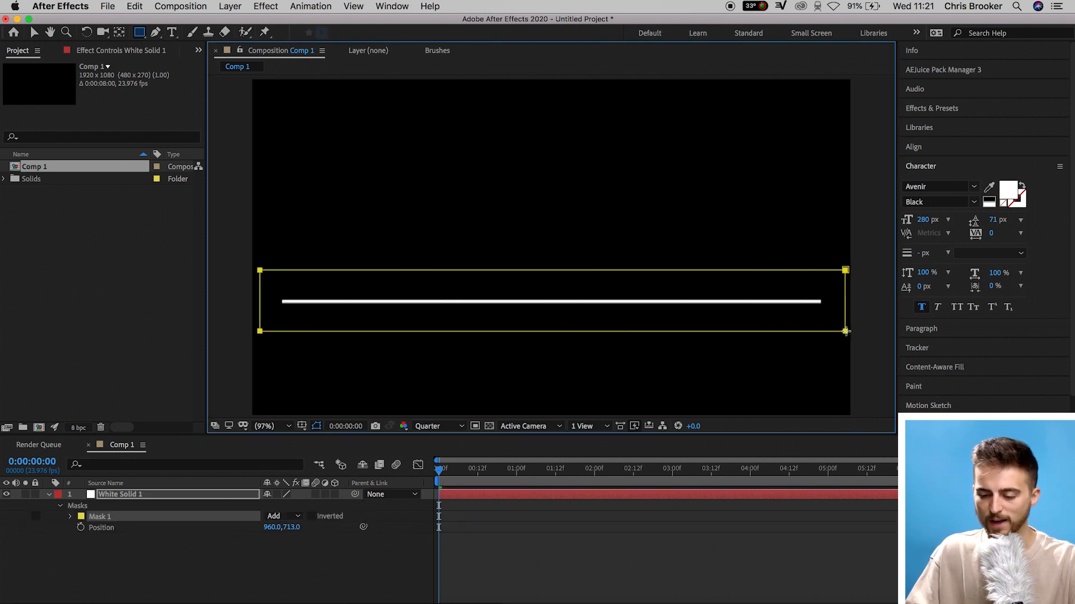
Set a Mask Path keyframe on the line layer at 0:00:01:00
{"action": "left_click_drag", "start_coordinate": [460, 475], "coordinate": [517, 477]}
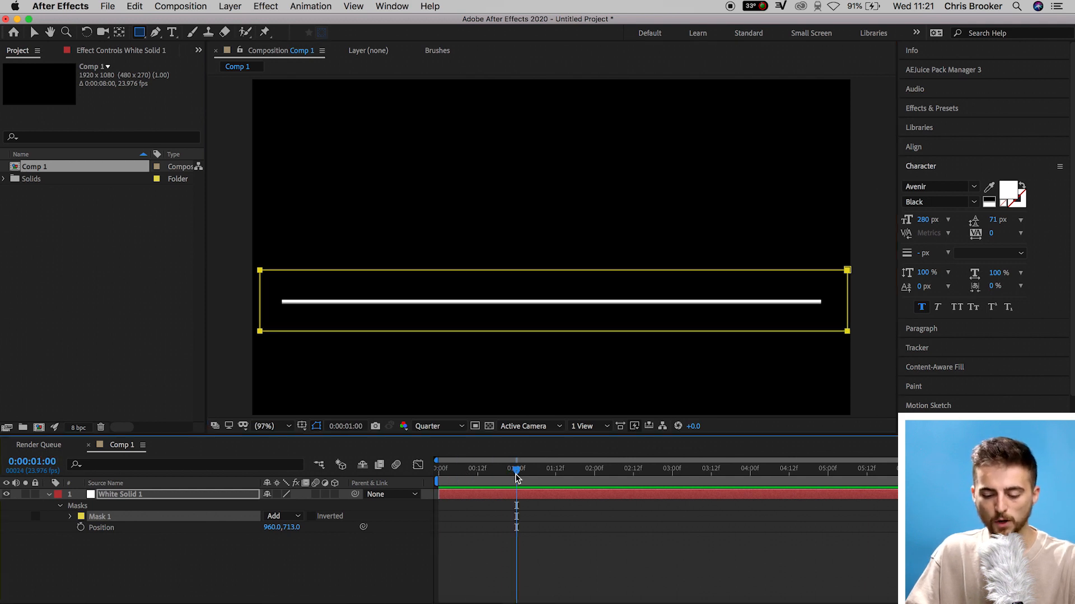
{"action": "left_click", "coordinate": [70, 518]}
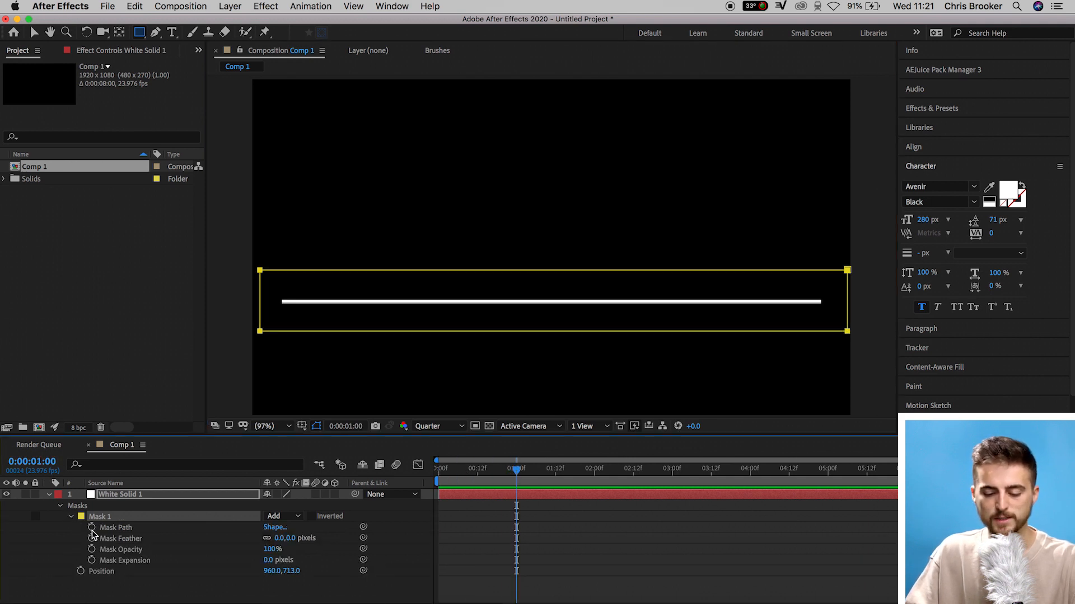
{"action": "left_click", "coordinate": [92, 530]}
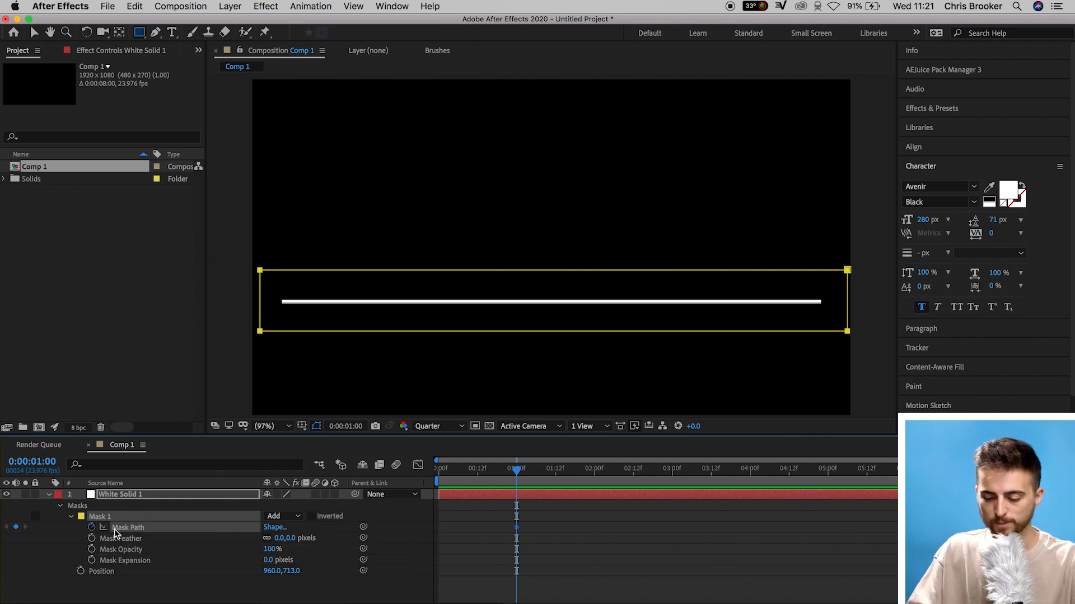
At time zero, move the mask's right edge over to the left edge so the line is hidden
{"action": "left_click_drag", "start_coordinate": [510, 475], "coordinate": [432, 486]}
{"action": "left_click", "coordinate": [34, 32]}
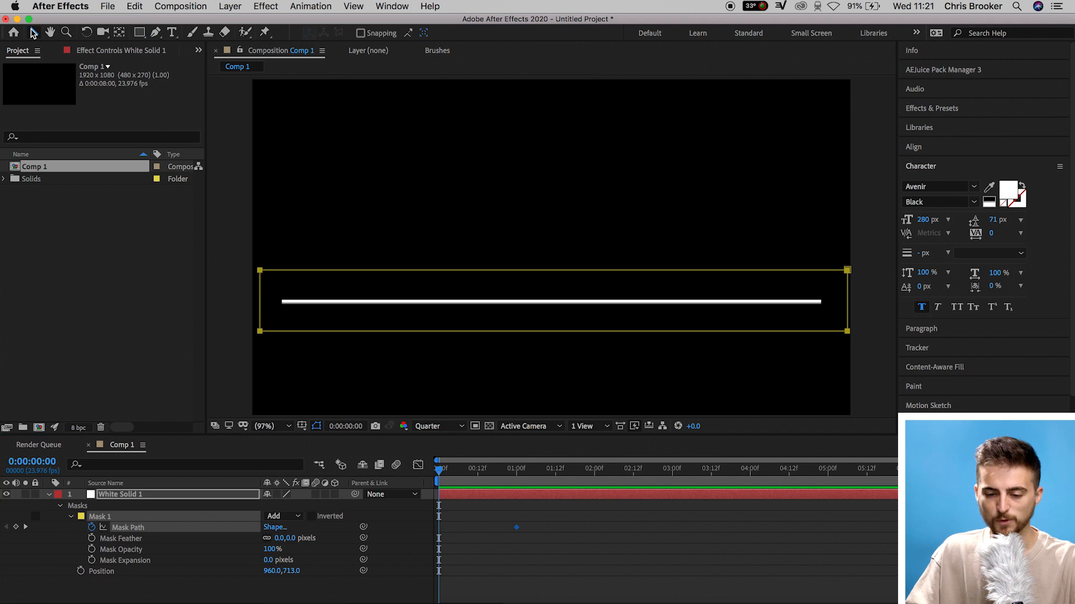
{"action": "left_click_drag", "start_coordinate": [848, 271], "coordinate": [257, 278]}
{"action": "left_click", "coordinate": [666, 581]}
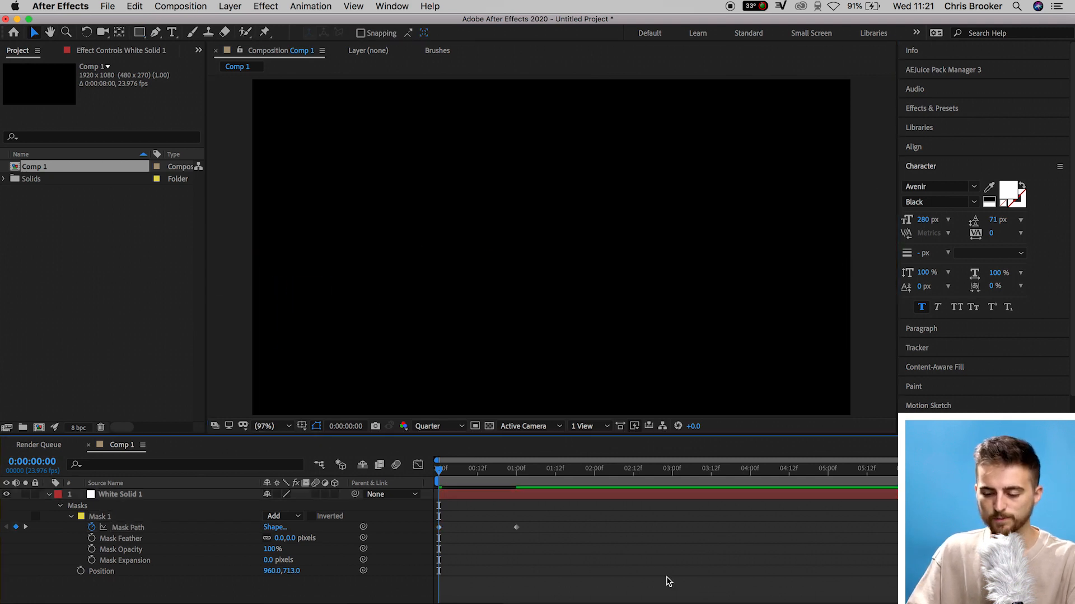
Preview the reveal and move the second mask keyframe to about half a second
{"action": "key", "text": "space"}
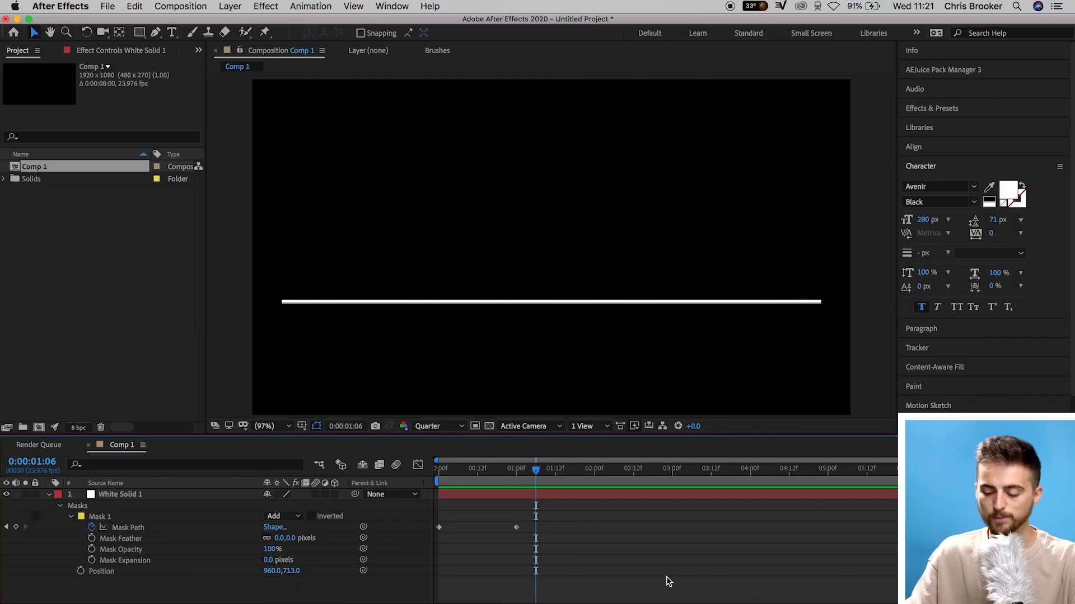
{"action": "left_click_drag", "start_coordinate": [517, 527], "coordinate": [484, 528]}
{"action": "left_click", "coordinate": [480, 513]}
{"action": "left_click_drag", "start_coordinate": [568, 469], "coordinate": [326, 475]}
{"action": "key", "text": "space"}
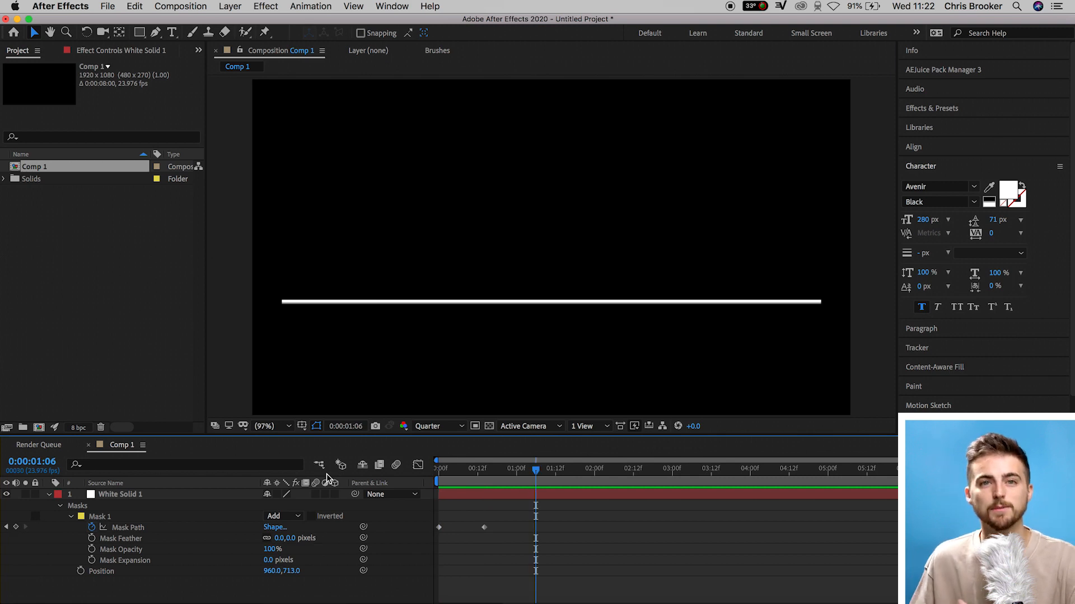
Move the second mask keyframe to about 2.5 seconds and preview the animation
{"action": "left_click_drag", "start_coordinate": [484, 528], "coordinate": [630, 544]}
{"action": "left_click_drag", "start_coordinate": [536, 469], "coordinate": [352, 472]}
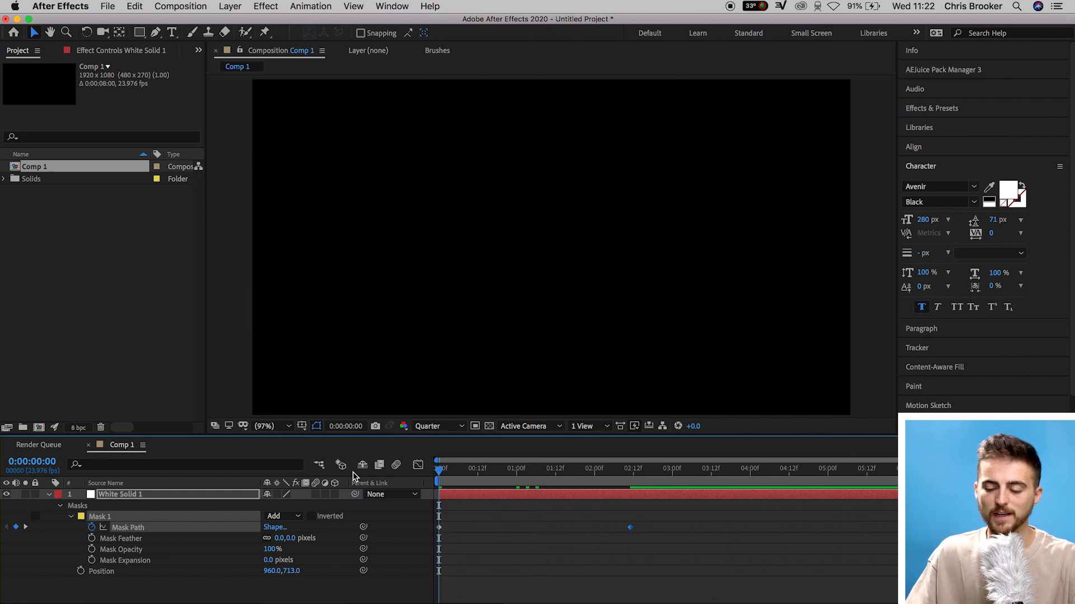
{"action": "key", "text": "space"}
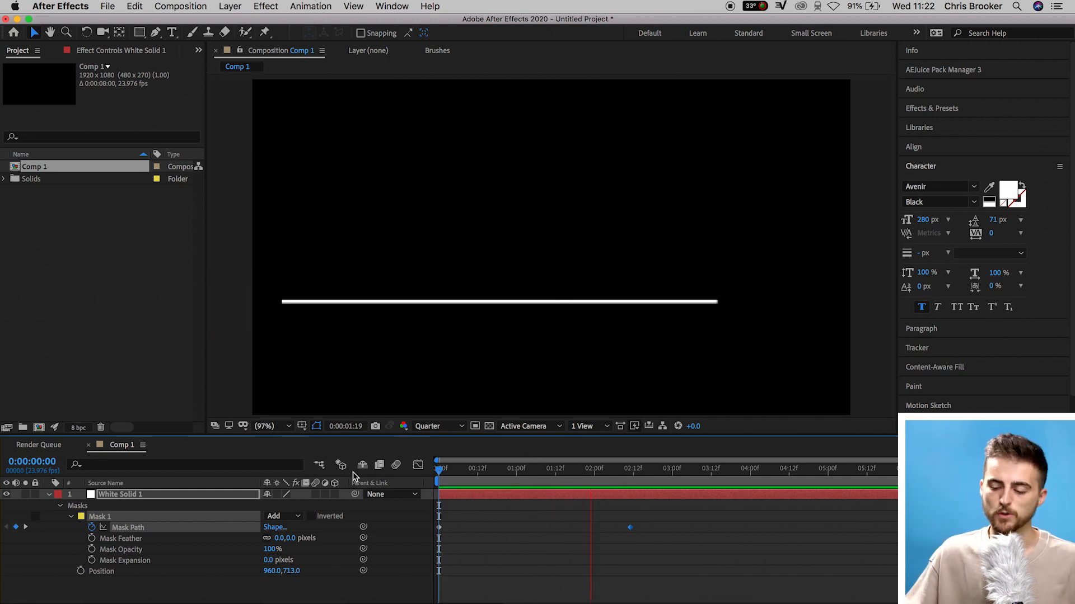
{"action": "key", "text": "space"}
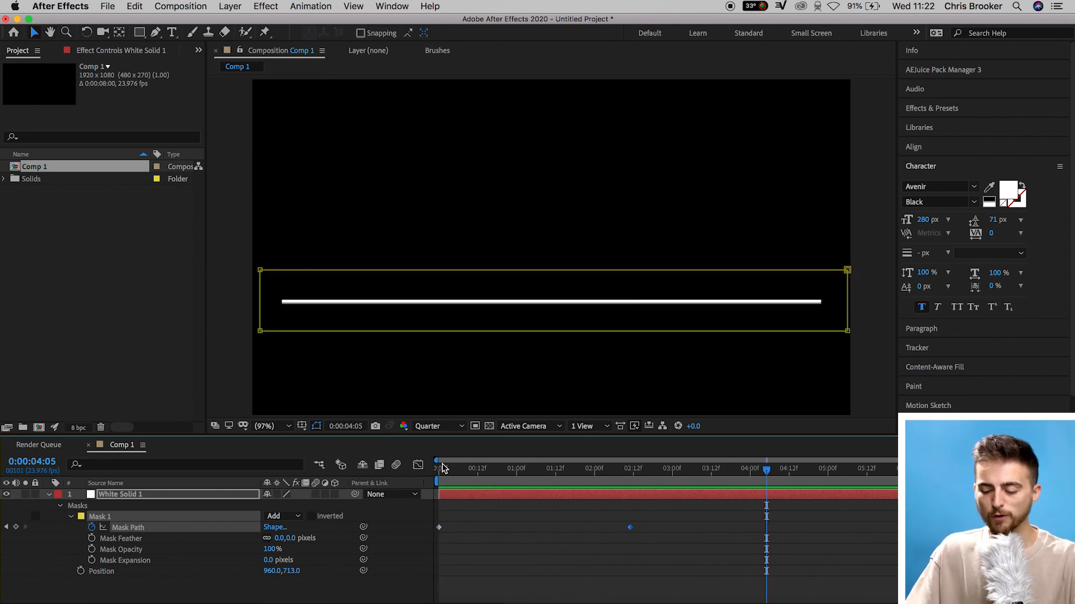
Move the second mask keyframe to about one second and preview the animation
{"action": "left_click_drag", "start_coordinate": [630, 528], "coordinate": [523, 529]}
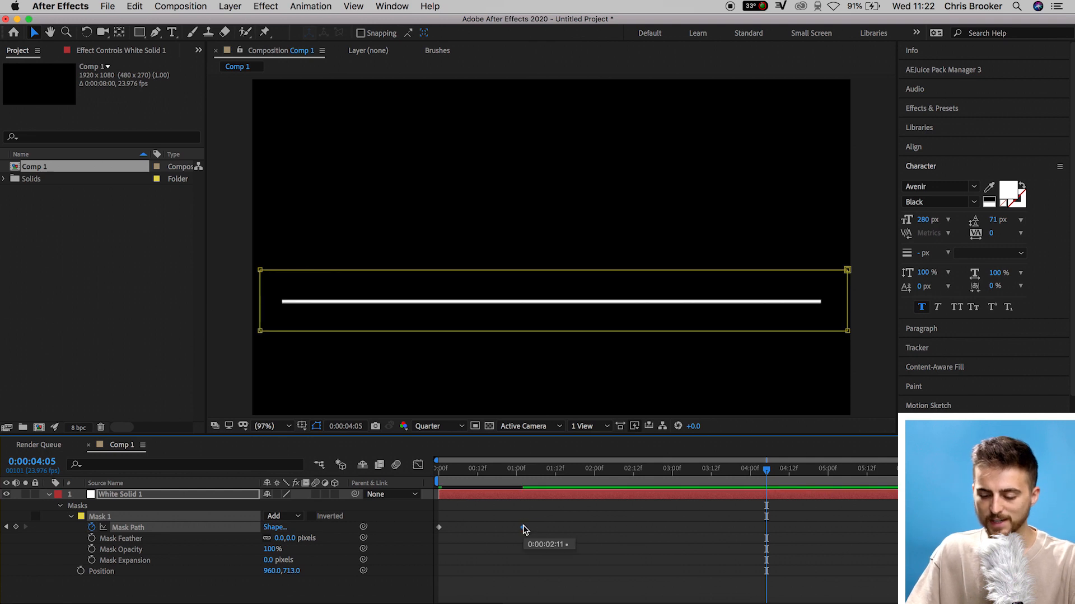
{"action": "left_click_drag", "start_coordinate": [519, 471], "coordinate": [348, 485]}
{"action": "key", "text": "space"}
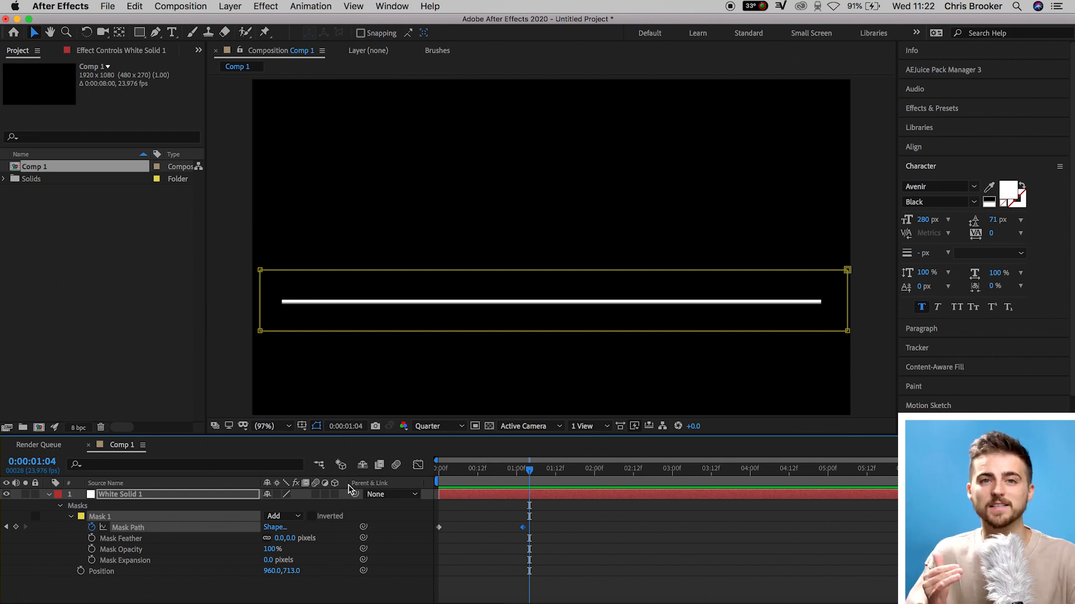
Duplicate the line layer and select the lower copy
{"action": "left_click", "coordinate": [128, 496]}
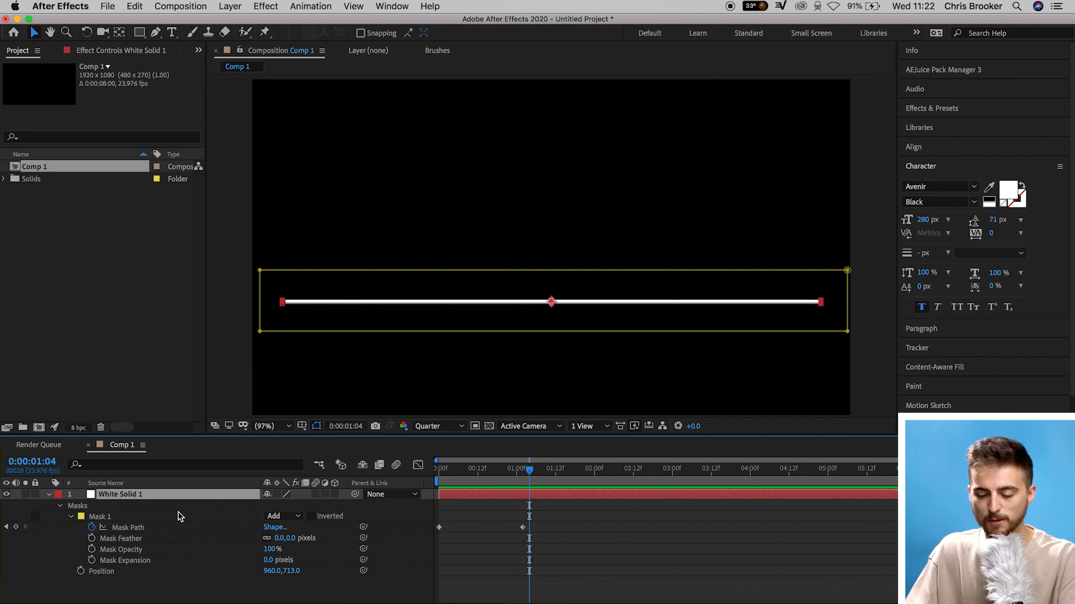
{"action": "key", "text": "super+d"}
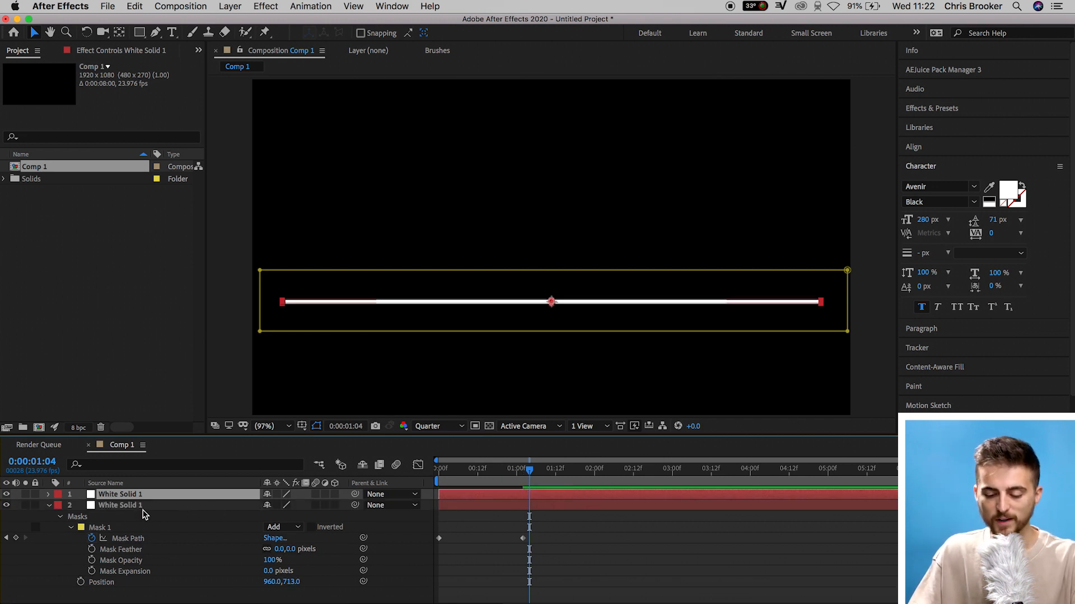
{"action": "left_click", "coordinate": [144, 508]}
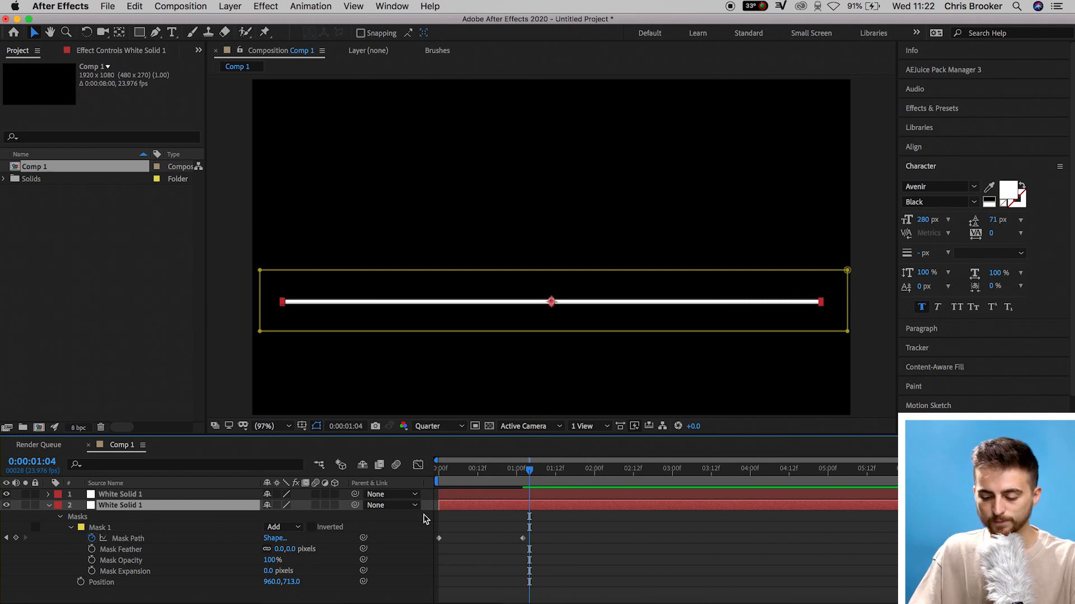
On the copy at time zero, select the first mask keyframe and drag the mask's left edge to the right side
{"action": "left_click_drag", "start_coordinate": [531, 470], "coordinate": [434, 480]}
{"action": "left_click", "coordinate": [440, 560]}
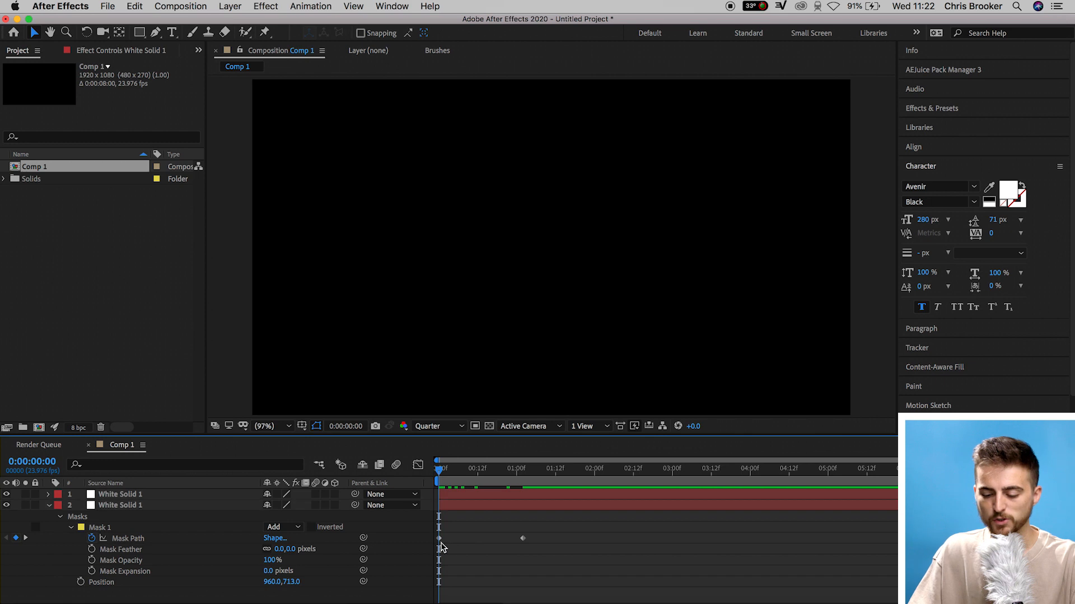
{"action": "left_click", "coordinate": [438, 538]}
{"action": "left_click_drag", "start_coordinate": [261, 277], "coordinate": [851, 271]}
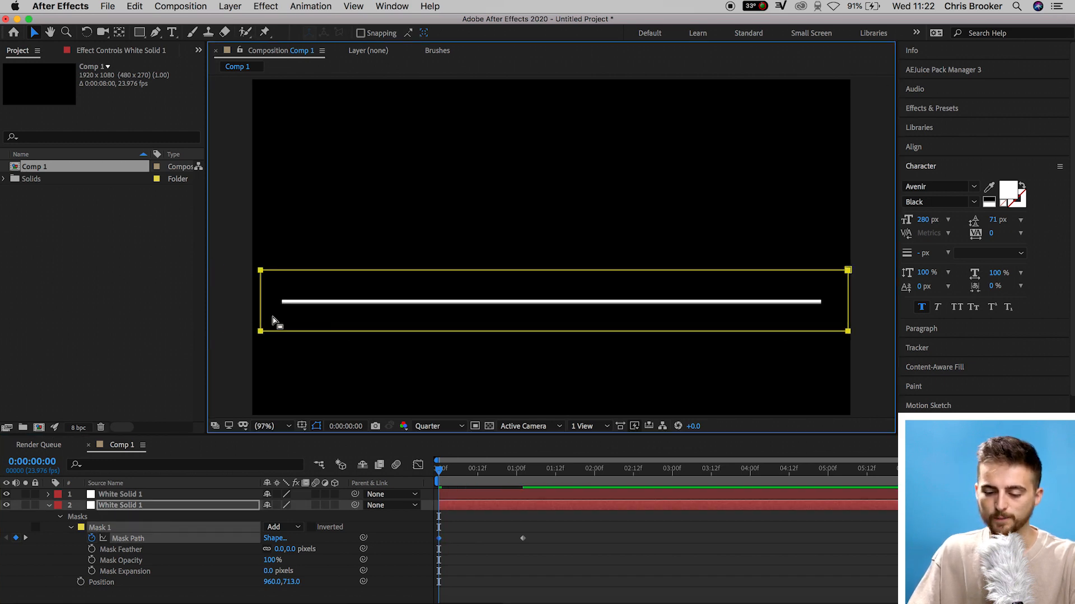
{"action": "left_click_drag", "start_coordinate": [262, 271], "coordinate": [868, 273]}
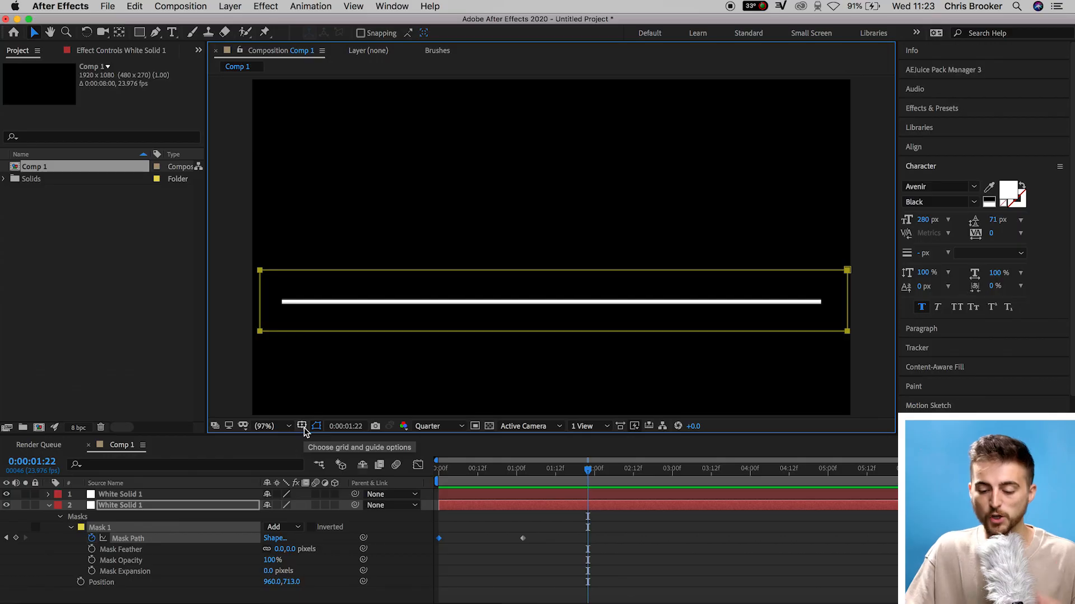
Show the proportional grid in the composition viewer
{"action": "left_click", "coordinate": [302, 426]}
{"action": "left_click", "coordinate": [330, 451]}
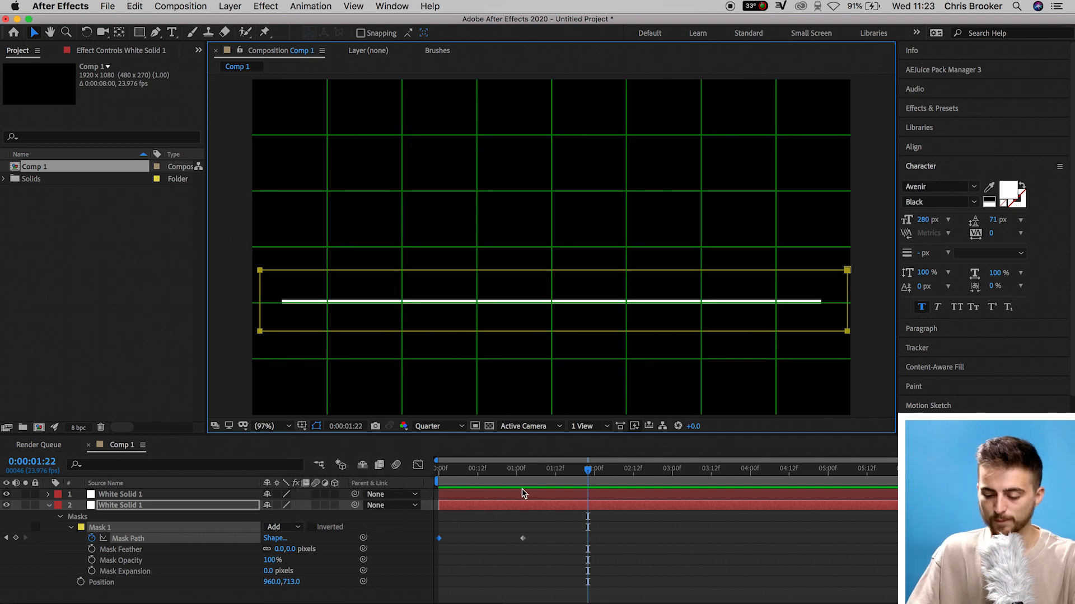
Move the lower line copy up by setting its Position to 960, 366
{"action": "left_click", "coordinate": [506, 506]}
{"action": "key", "text": "p"}
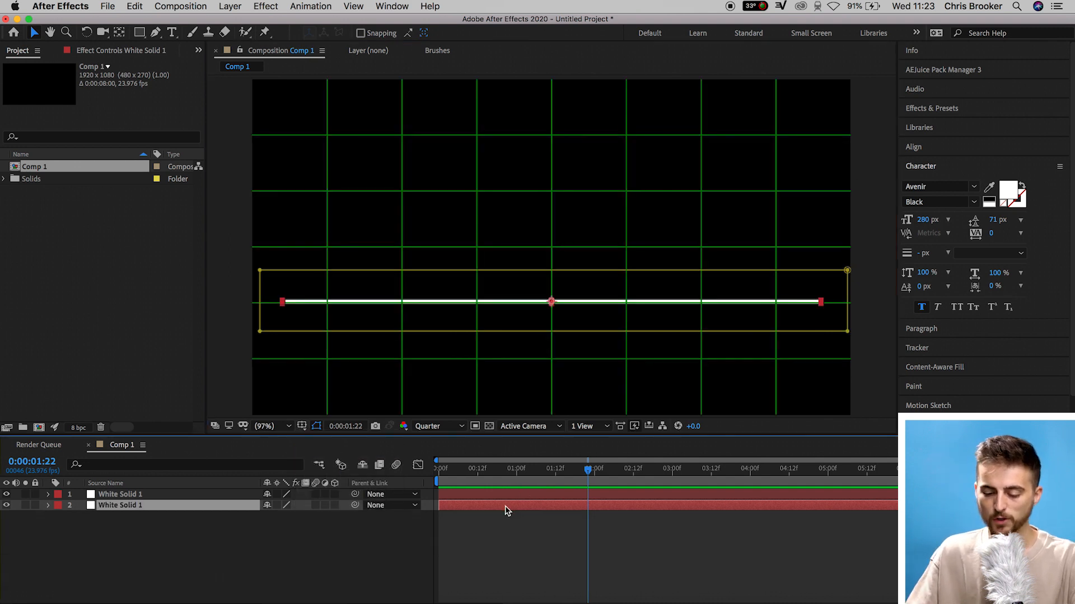
{"action": "left_click_drag", "start_coordinate": [292, 516], "coordinate": [344, 243]}
Hide the proportional grid in the composition viewer and return to the start of the timeline
{"action": "left_click", "coordinate": [302, 425]}
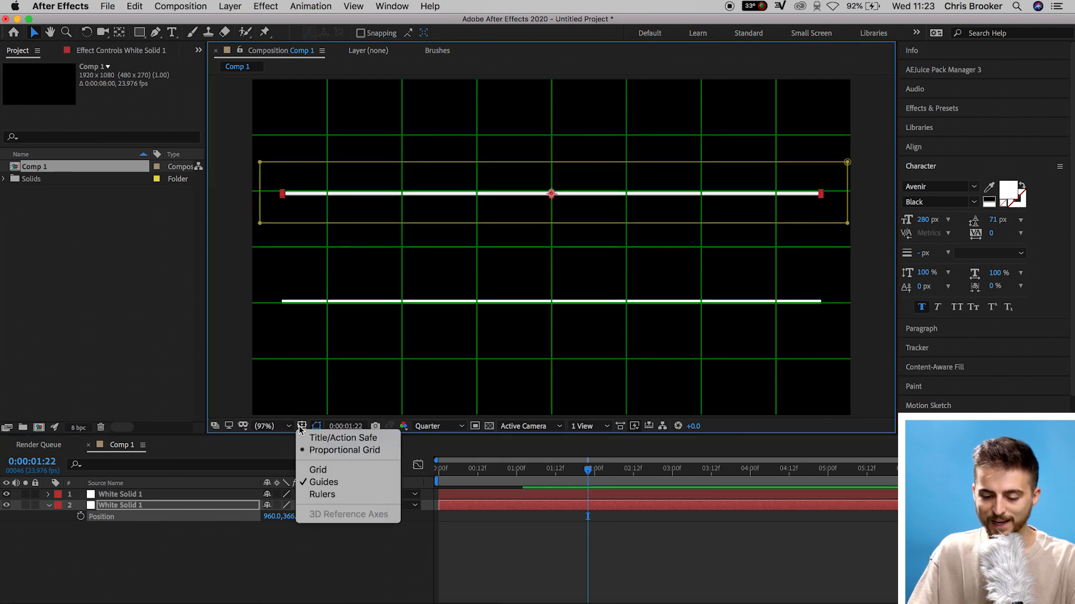
{"action": "left_click", "coordinate": [329, 446]}
{"action": "key", "text": "Home"}
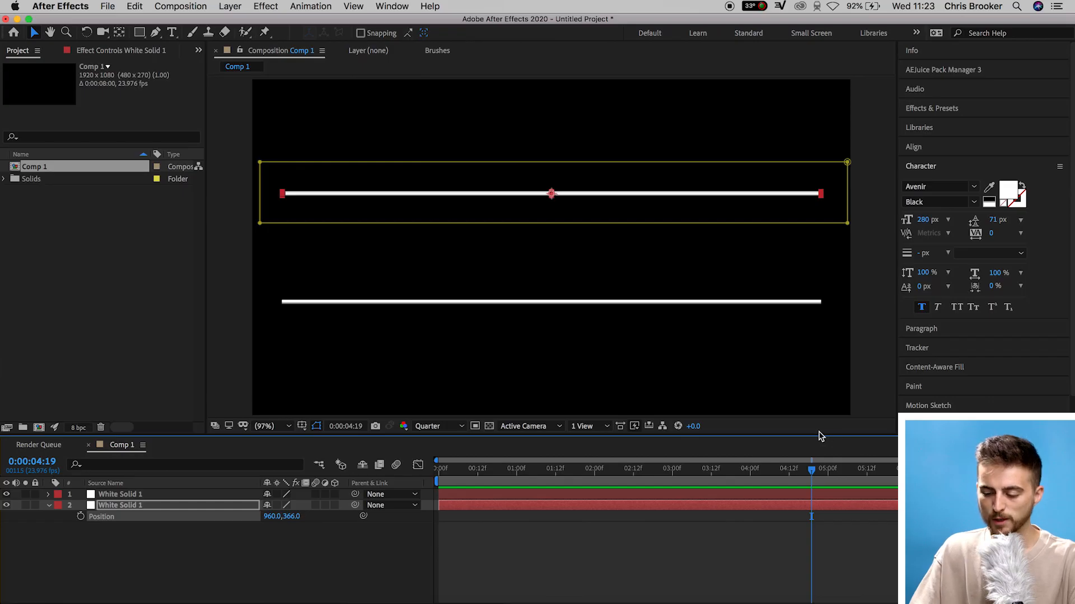
Expand both layers' mask properties, then copy each layer's second mask keyframe and paste it at 6:12
{"action": "left_click_drag", "start_coordinate": [814, 436], "coordinate": [814, 364]}
{"action": "left_click_drag", "start_coordinate": [107, 476], "coordinate": [131, 426]}
{"action": "left_click", "coordinate": [47, 424]}
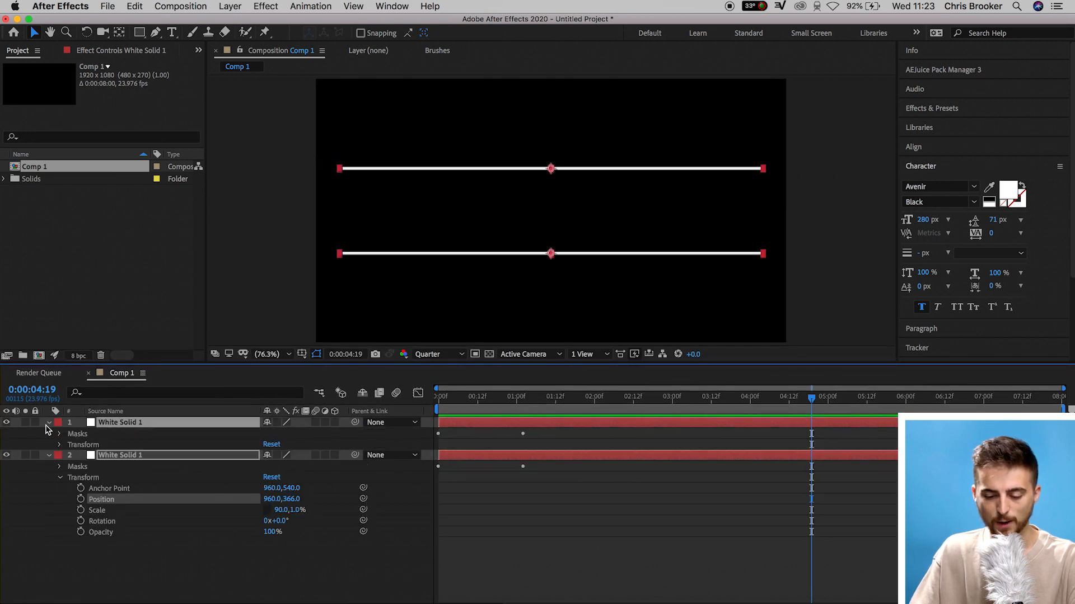
{"action": "left_click", "coordinate": [60, 435]}
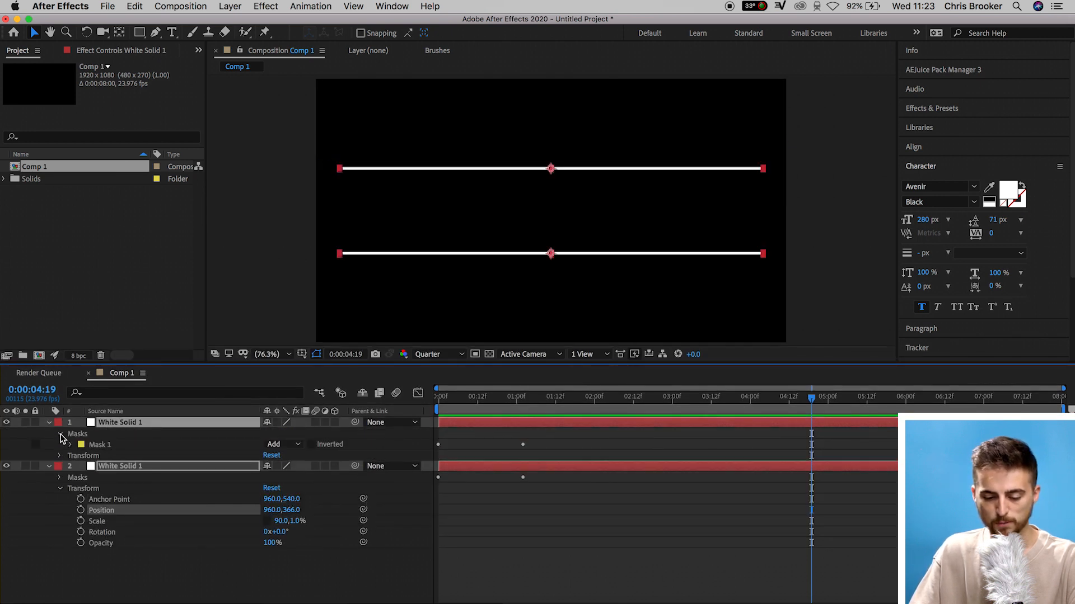
{"action": "left_click", "coordinate": [69, 444]}
{"action": "left_click", "coordinate": [60, 521]}
{"action": "left_click", "coordinate": [70, 532]}
{"action": "left_click_drag", "start_coordinate": [675, 458], "coordinate": [506, 569]}
{"action": "left_click_drag", "start_coordinate": [548, 438], "coordinate": [508, 477]}
{"action": "left_click_drag", "start_coordinate": [903, 404], "coordinate": [944, 404]}
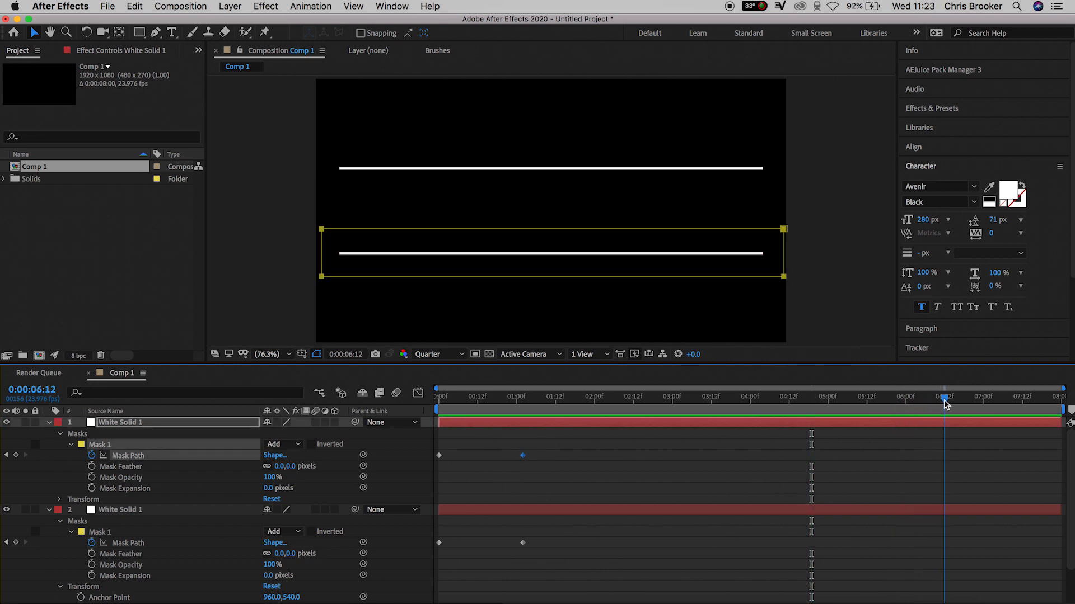
{"action": "key", "text": "super+v"}
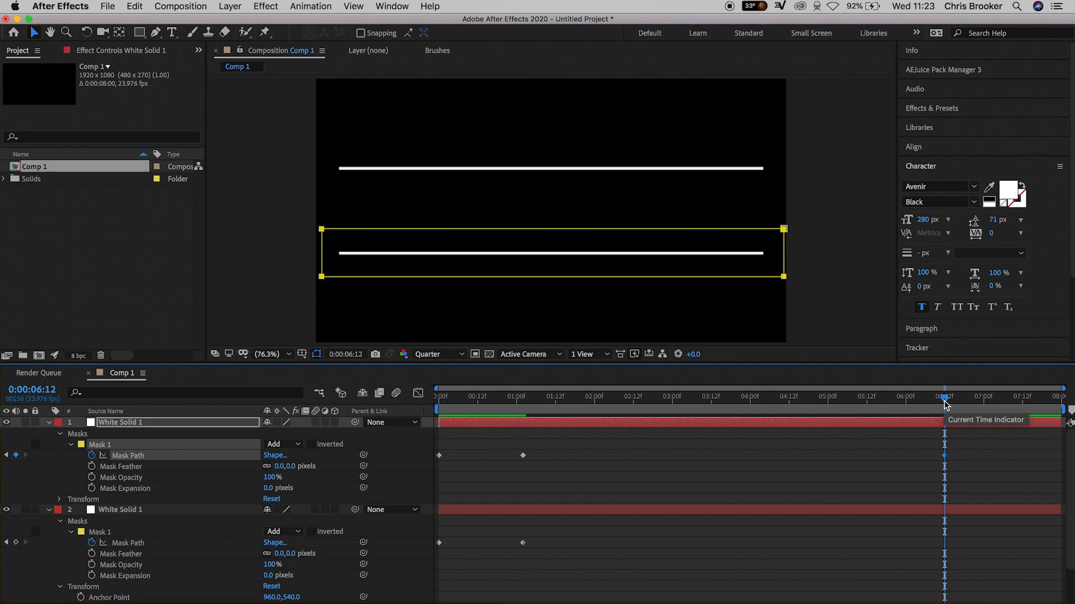
{"action": "left_click", "coordinate": [523, 543]}
{"action": "key", "text": "super+v"}
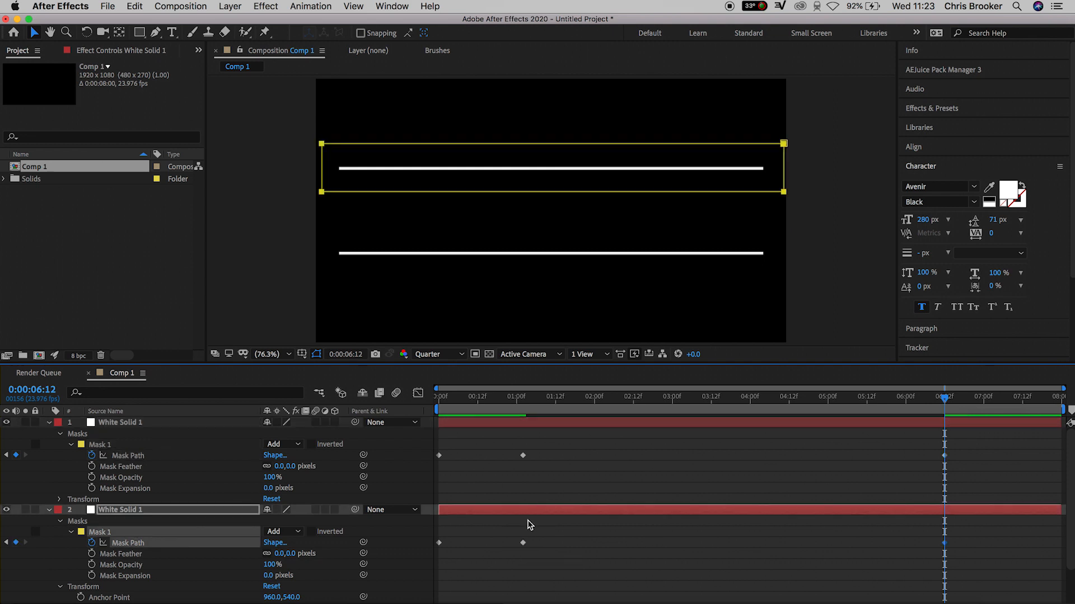
Copy each layer's first mask keyframe and paste it at the end of the composition, 7:23
{"action": "left_click", "coordinate": [439, 456]}
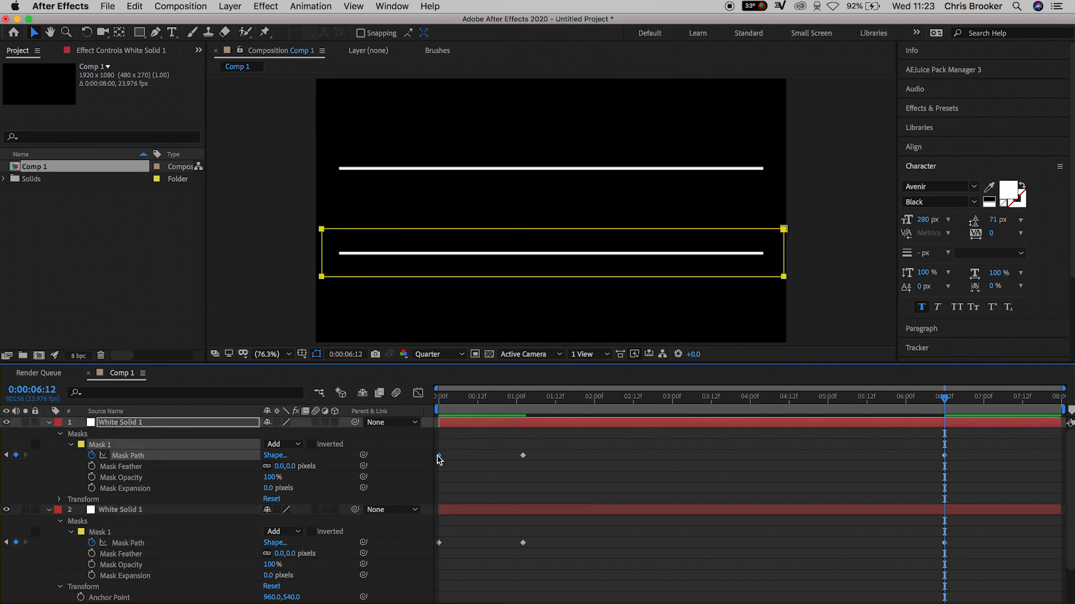
{"action": "left_click", "coordinate": [1015, 402]}
{"action": "left_click_drag", "start_coordinate": [1015, 403], "coordinate": [1059, 403]}
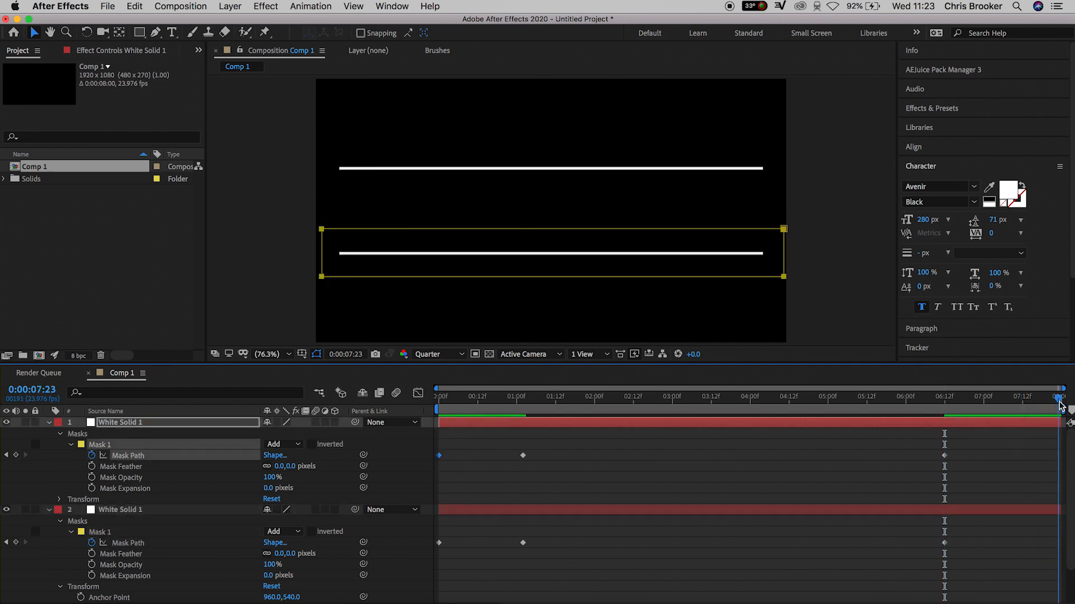
{"action": "key", "text": "super+v"}
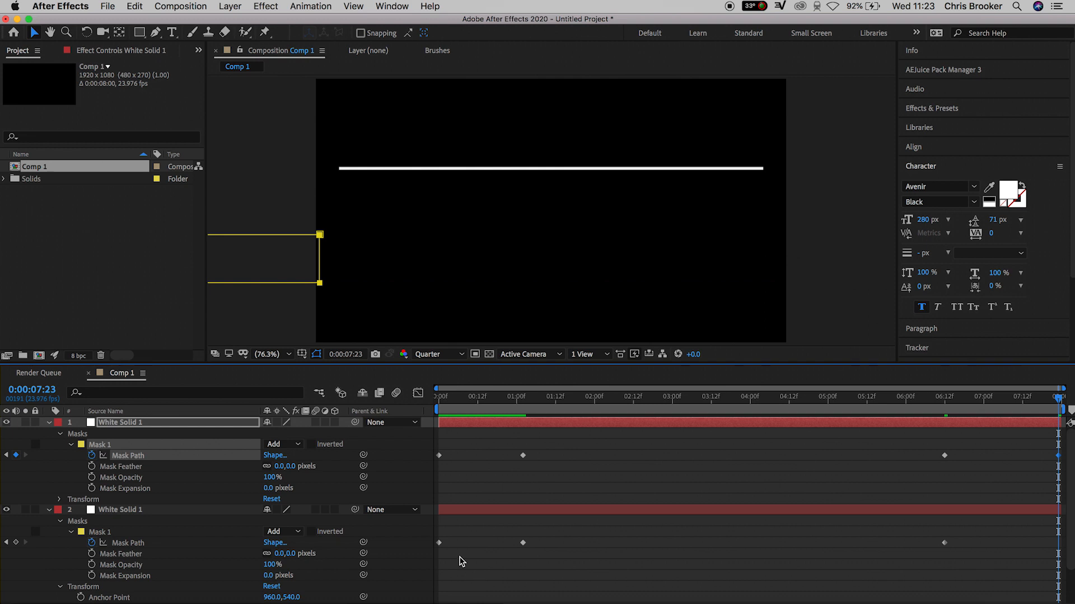
{"action": "left_click", "coordinate": [439, 543]}
{"action": "key", "text": "super+v"}
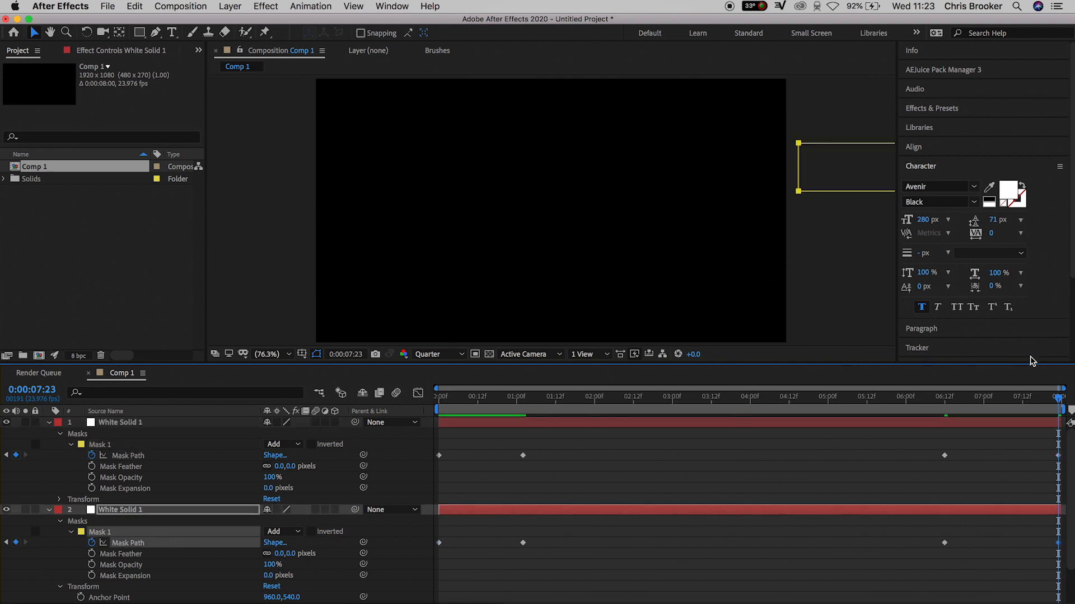
Preview the line animation from the beginning
{"action": "key", "text": "Home"}
{"action": "key", "text": "space"}
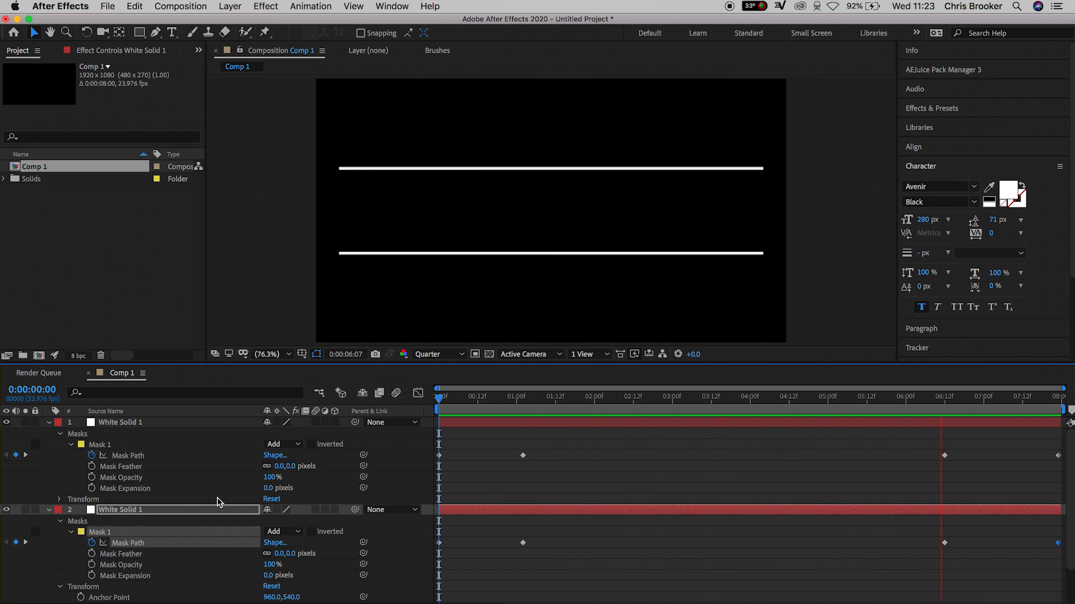
{"action": "key", "text": "space"}
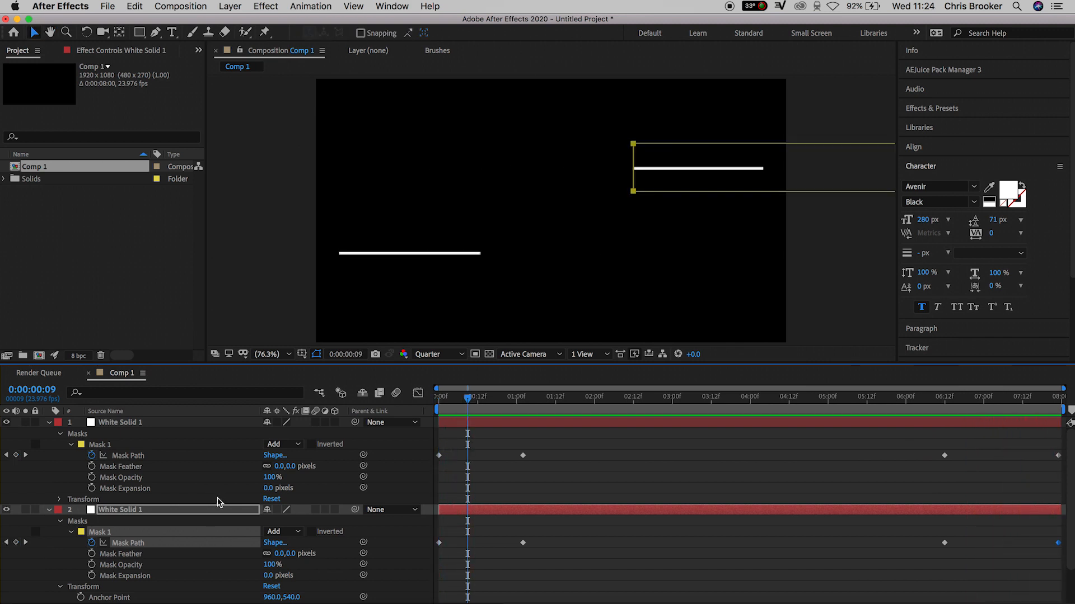
Shift both layers' 6:12 mask keyframes to just after 7:00 and preview the animation
{"action": "left_click_drag", "start_coordinate": [922, 451], "coordinate": [942, 548]}
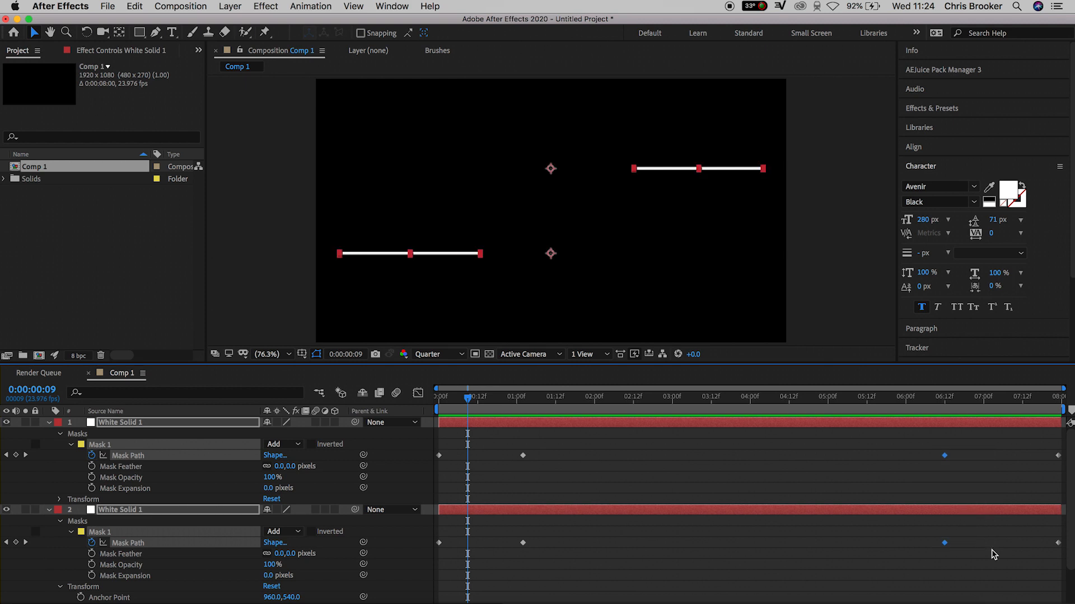
{"action": "left_click", "coordinate": [945, 553]}
{"action": "left_click_drag", "start_coordinate": [916, 435], "coordinate": [1001, 543]}
{"action": "left_click", "coordinate": [984, 400]}
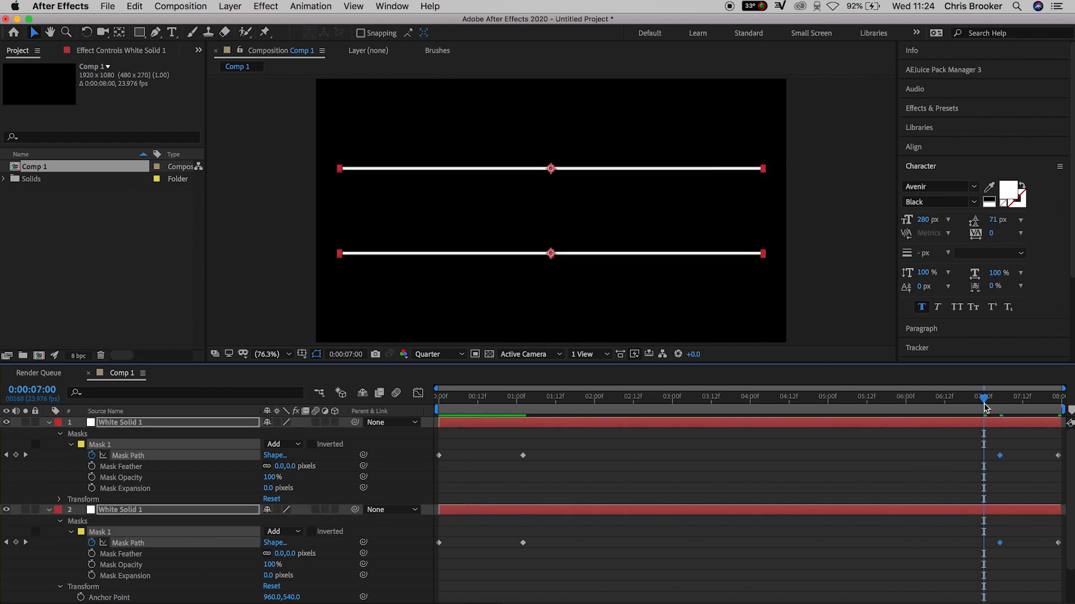
{"action": "key", "text": "space"}
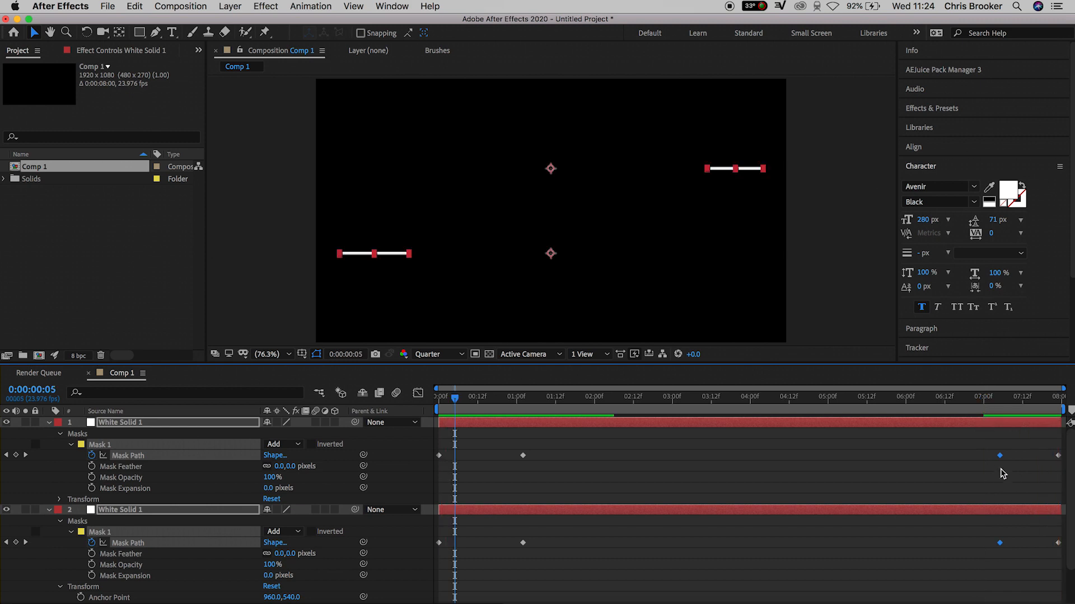
Retime both layers' middle outro mask keyframes to 7:00 and preview again
{"action": "left_click_drag", "start_coordinate": [999, 455], "coordinate": [867, 456]}
{"action": "left_click", "coordinate": [865, 403]}
{"action": "key", "text": "space"}
{"action": "left_click_drag", "start_coordinate": [867, 456], "coordinate": [984, 456]}
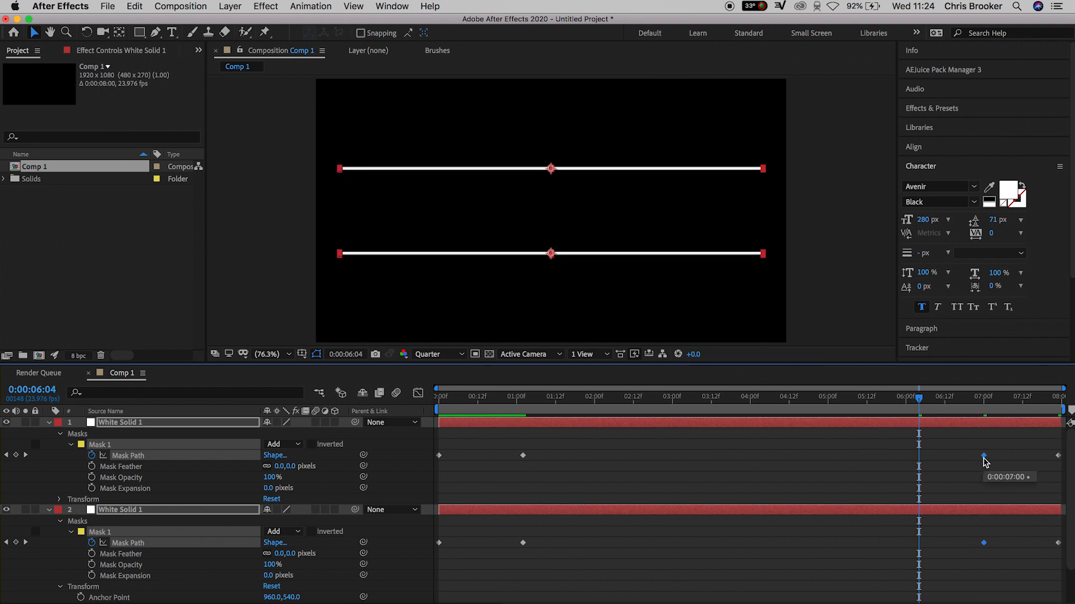
{"action": "key", "text": "space"}
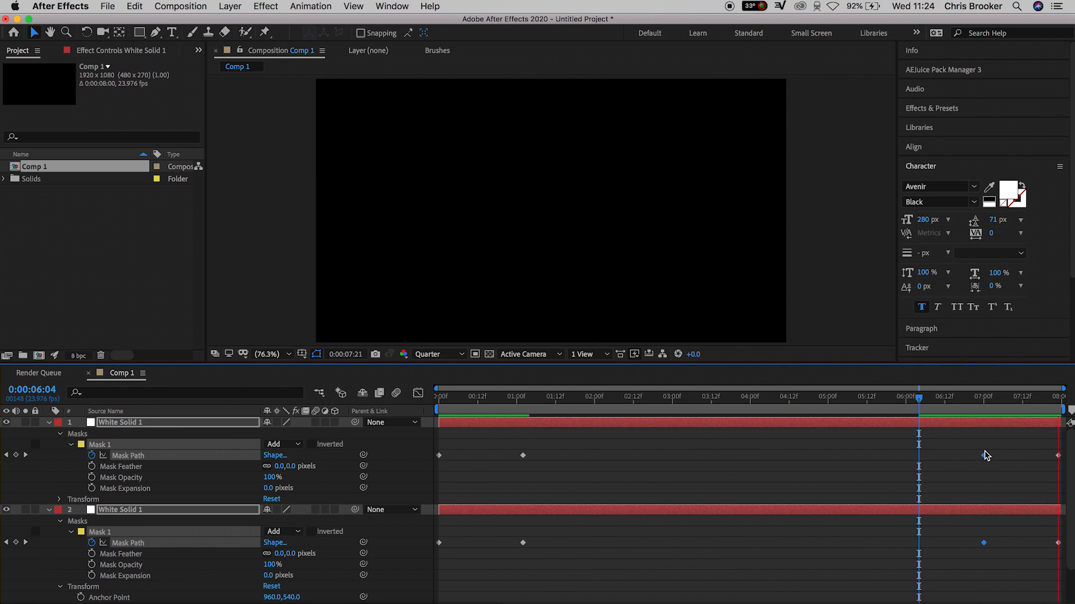
Select all mask keyframes on both layers, apply Easy Ease In, and preview
{"action": "left_click_drag", "start_coordinate": [1060, 444], "coordinate": [435, 572]}
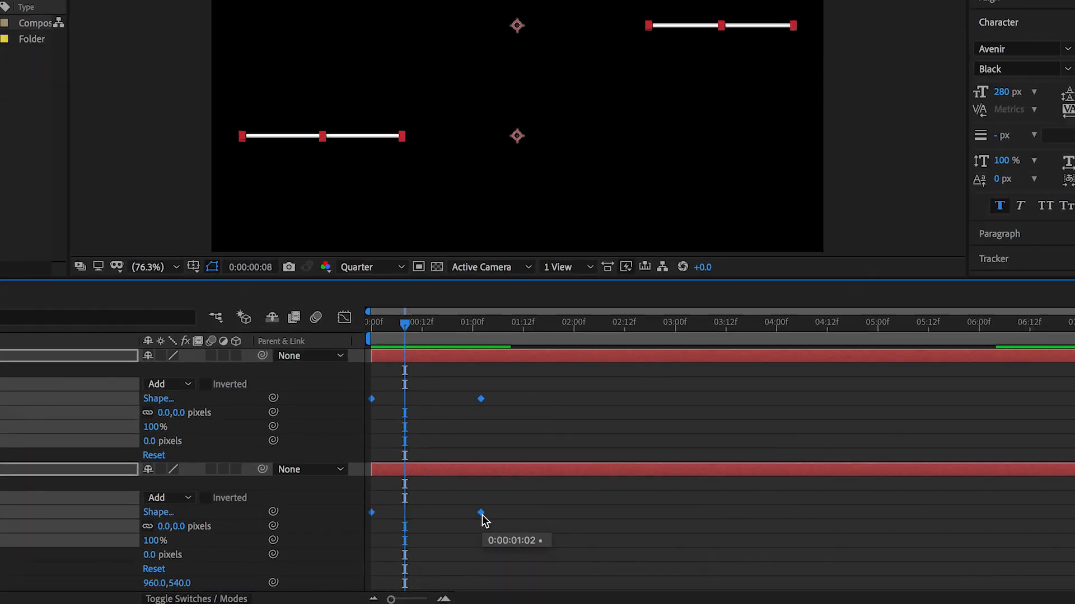
{"action": "right_click", "coordinate": [523, 543]}
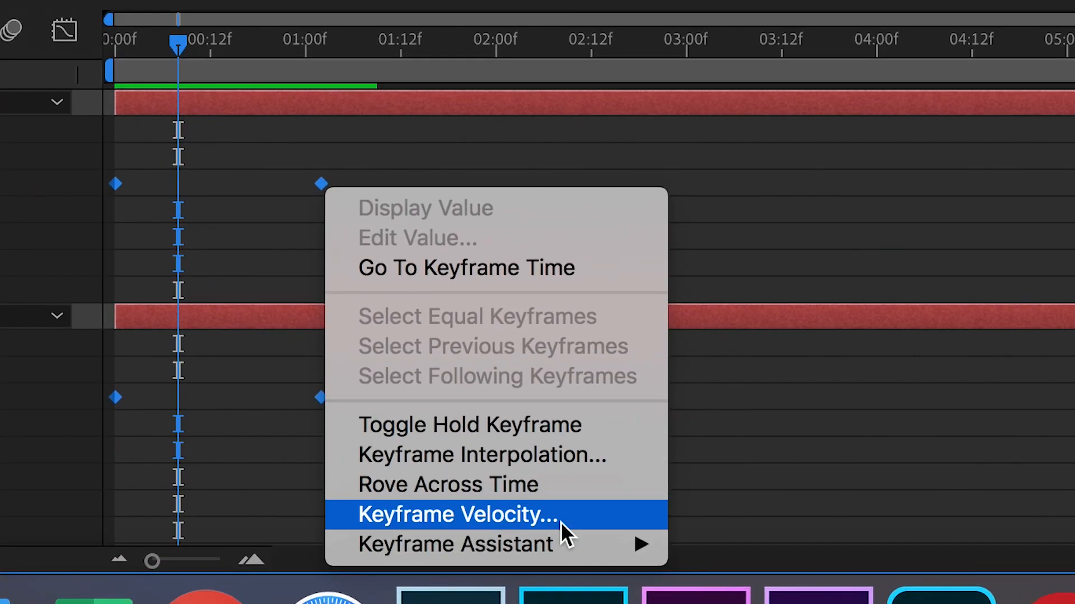
{"action": "mouse_move", "coordinate": [569, 546]}
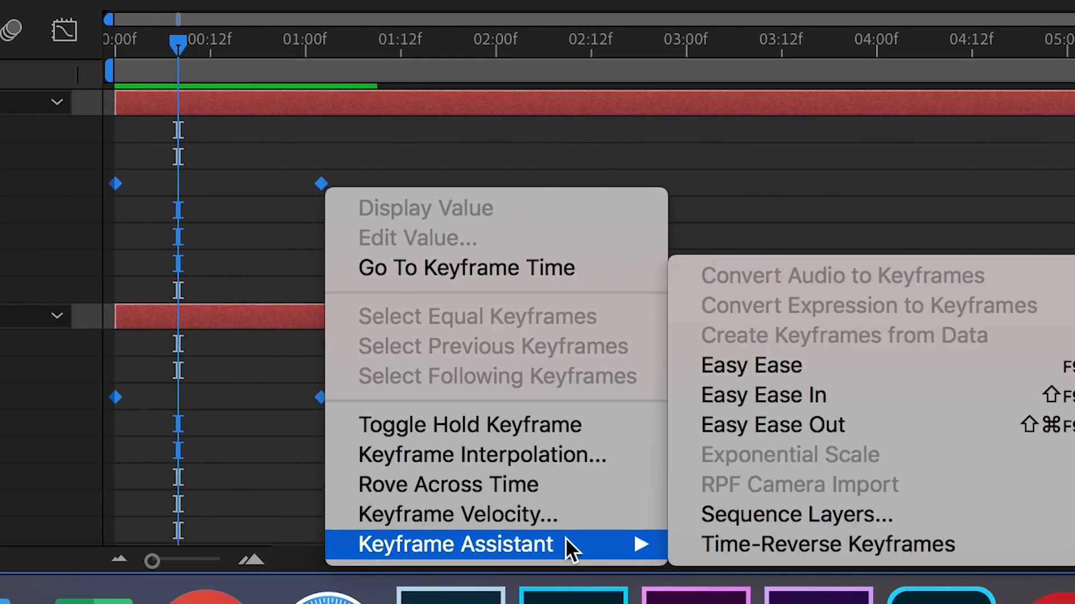
{"action": "left_click", "coordinate": [771, 374]}
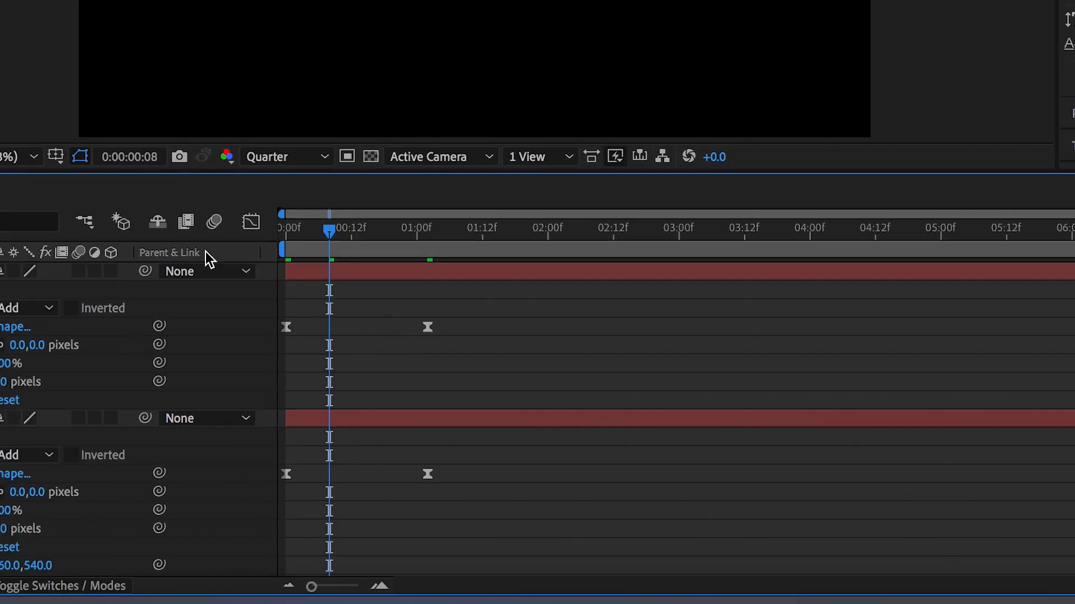
{"action": "key", "text": "space"}
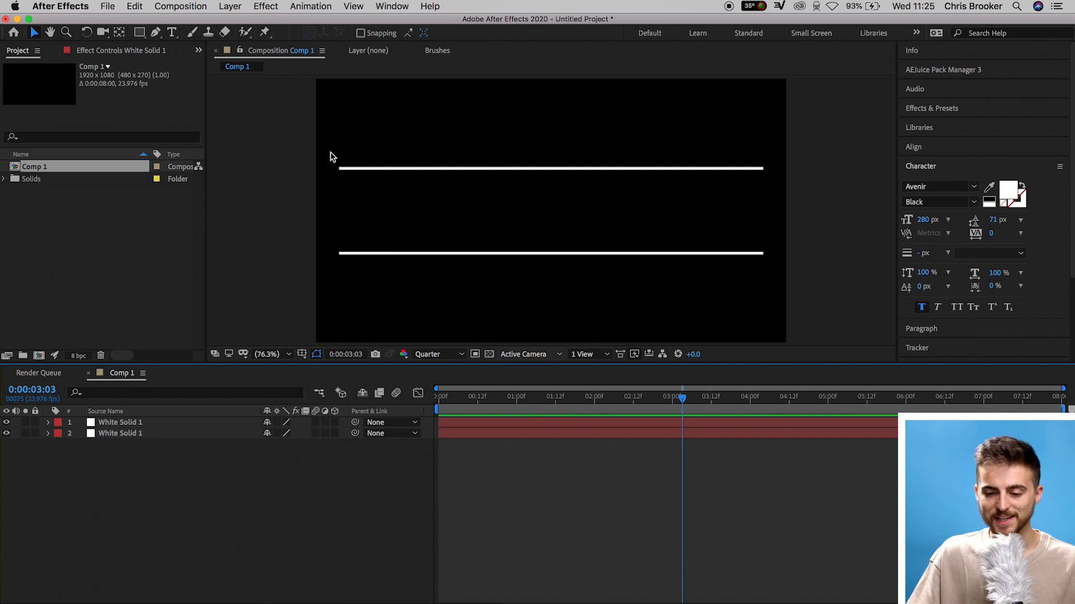
Create a text layer reading "Hello, welcome to this video. In this video, we're talking about the line animation in After Effects" on three lines
{"action": "left_click", "coordinate": [172, 34]}
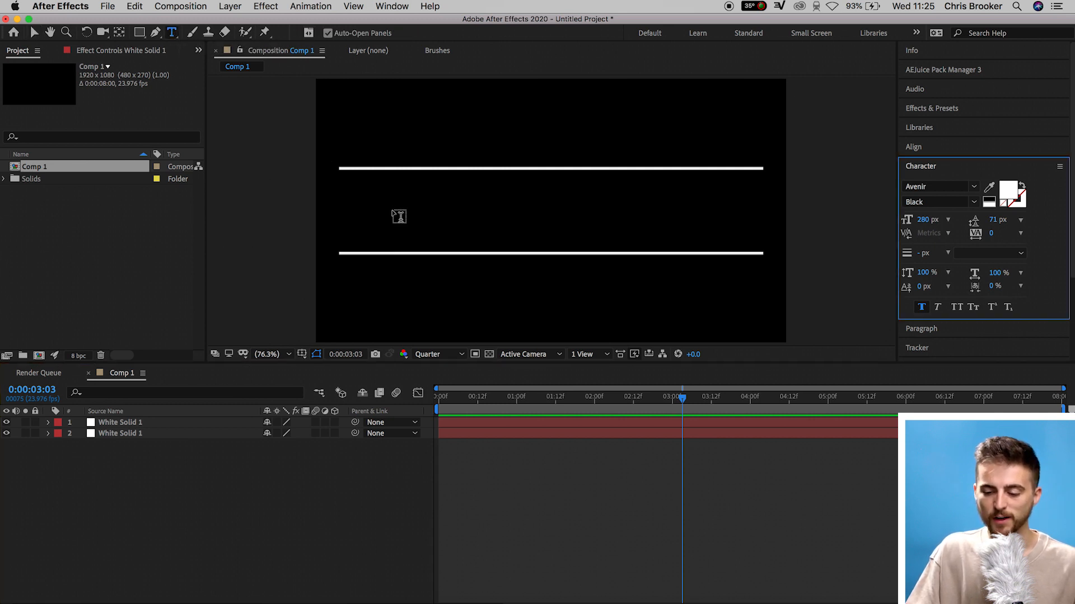
{"action": "left_click", "coordinate": [391, 208]}
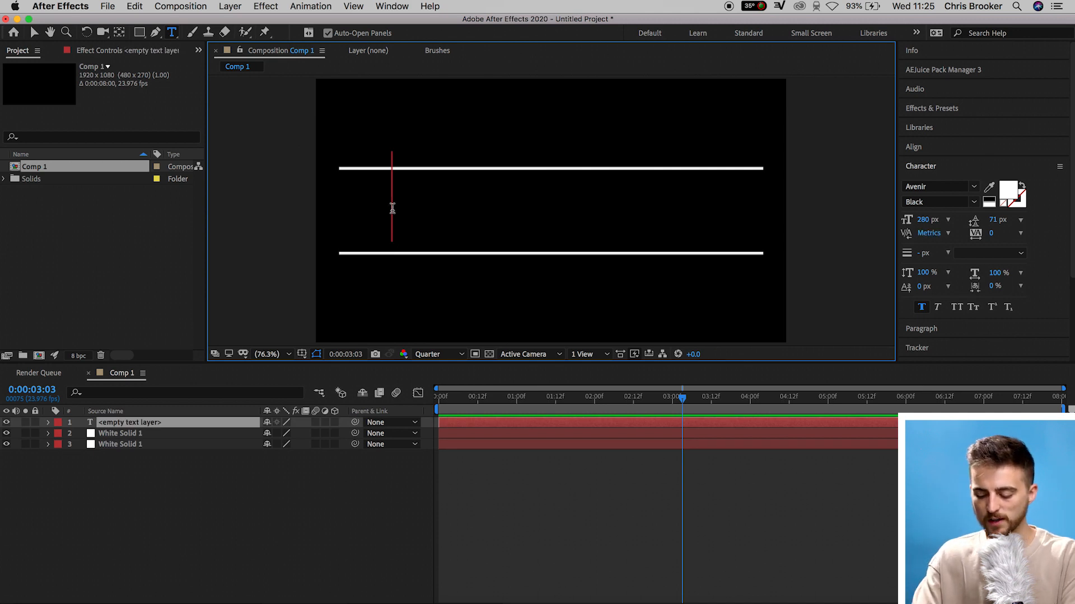
{"action": "type", "text": "Hello"}
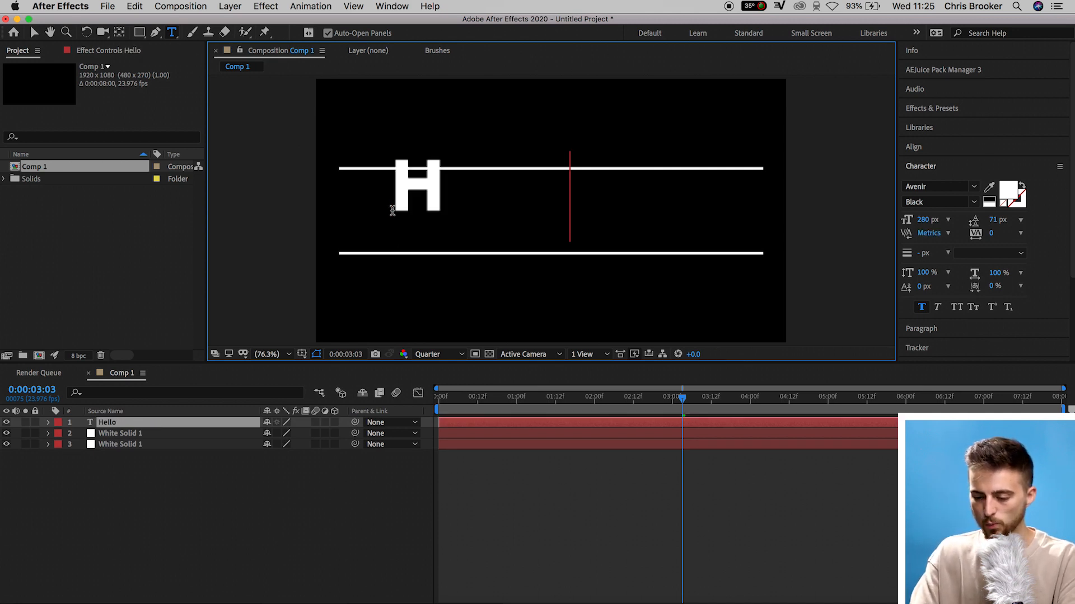
{"action": "type", "text": ", welcome to th"}
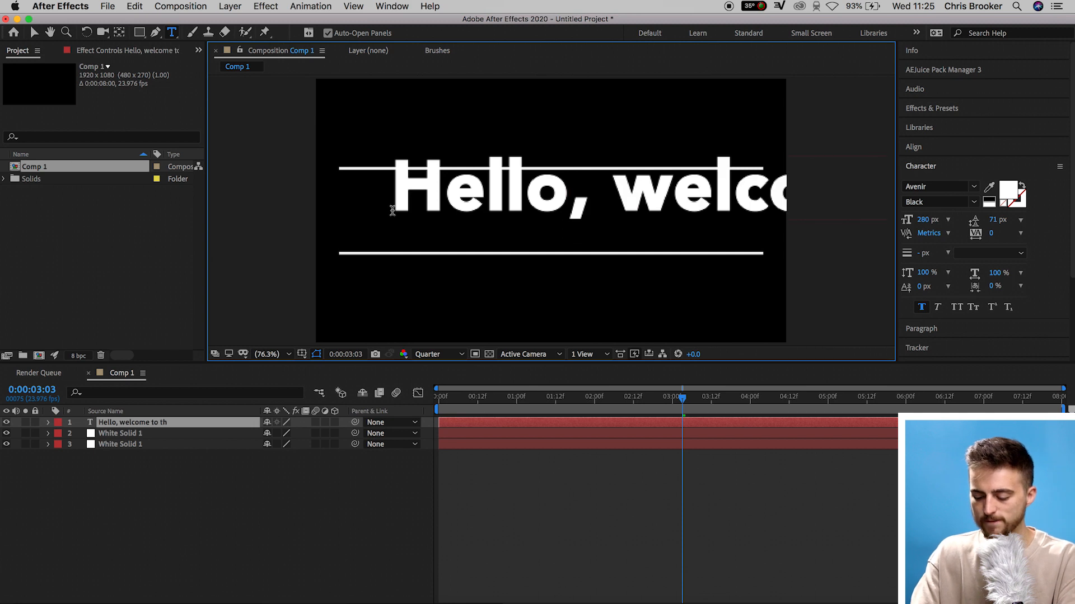
{"action": "type", "text": "is video."}
{"action": "key", "text": "Return"}
{"action": "type", "text": "In th"}
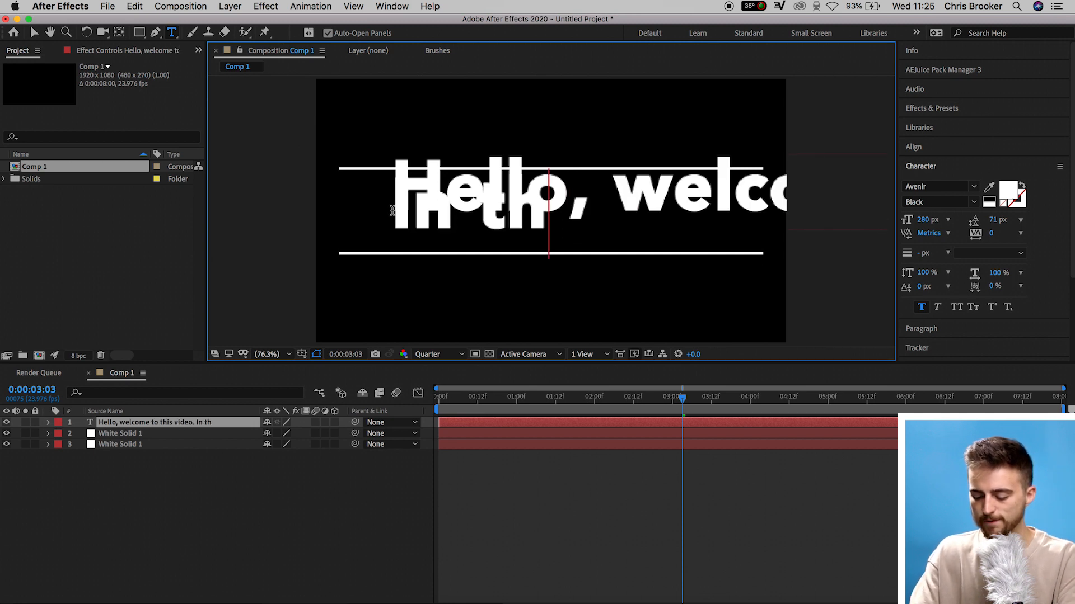
{"action": "type", "text": "is video, we're talkingabout th"}
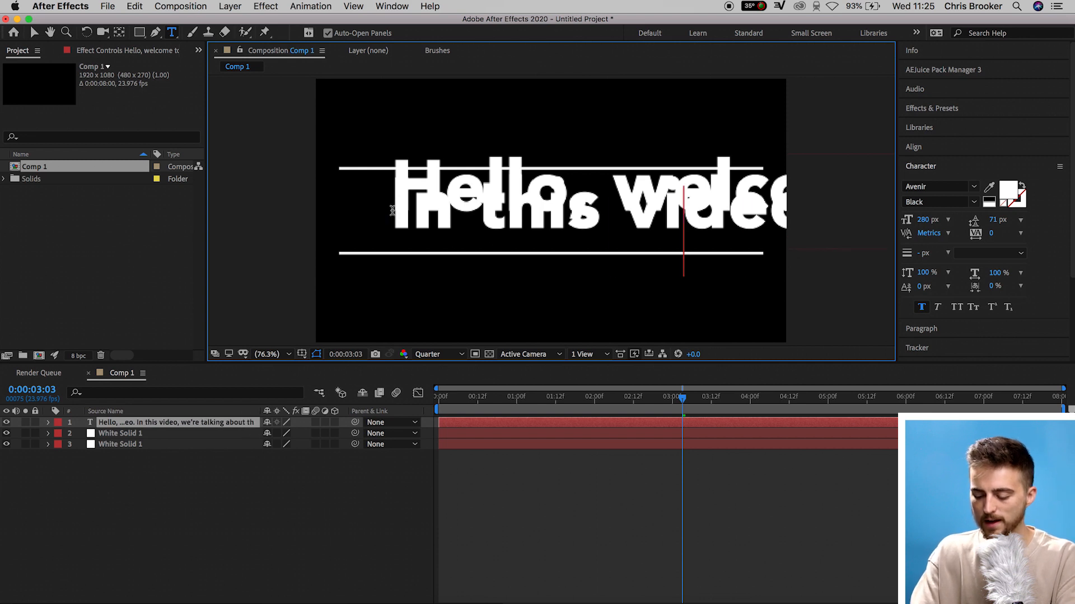
{"action": "type", "text": "e line animation in"}
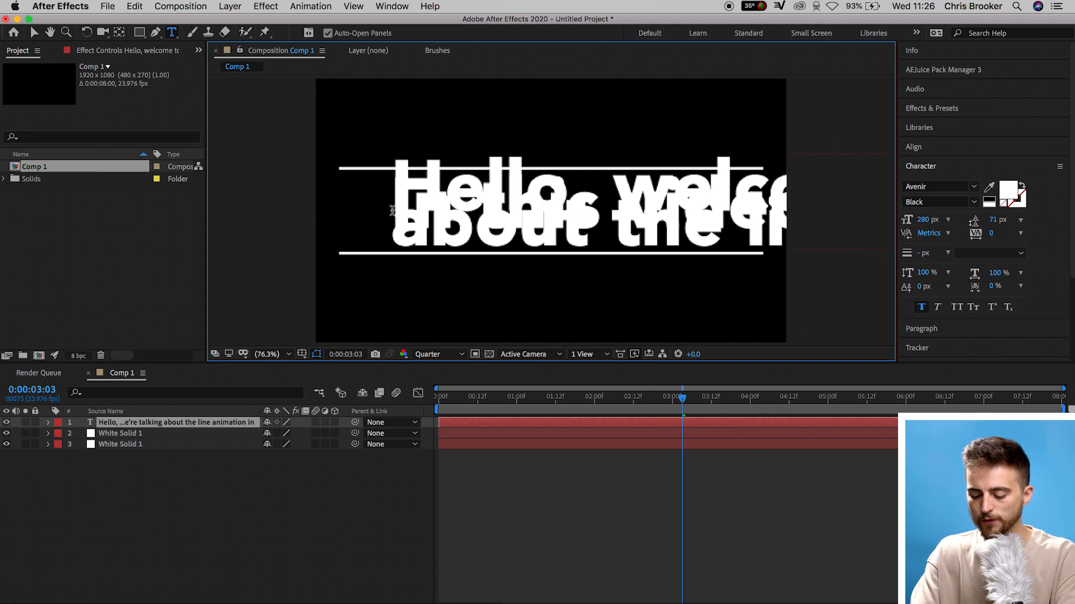
{"action": "key", "text": "Return"}
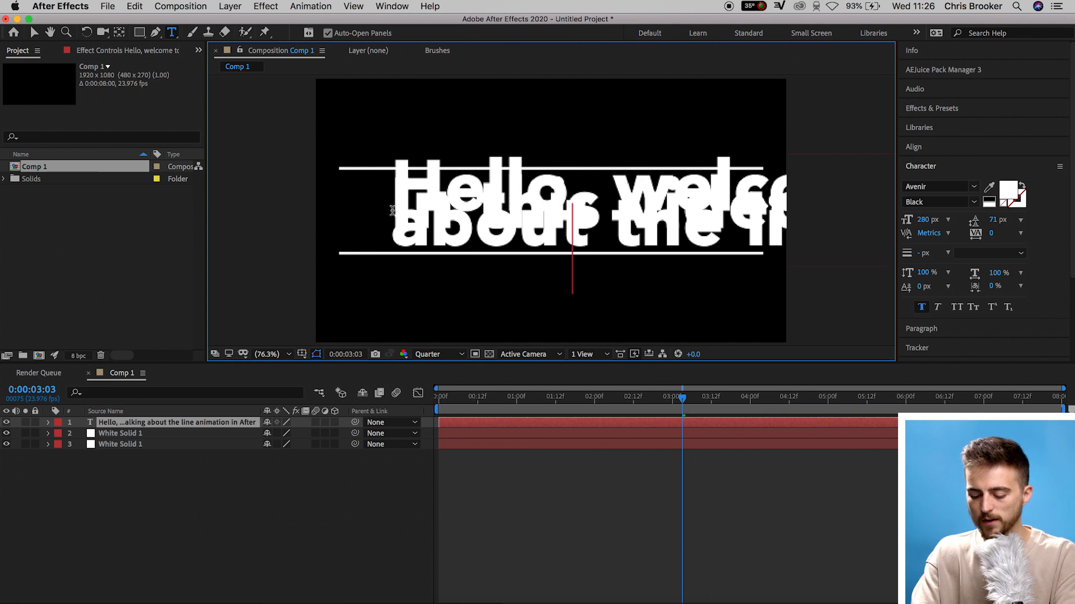
{"action": "type", "text": "After Effects"}
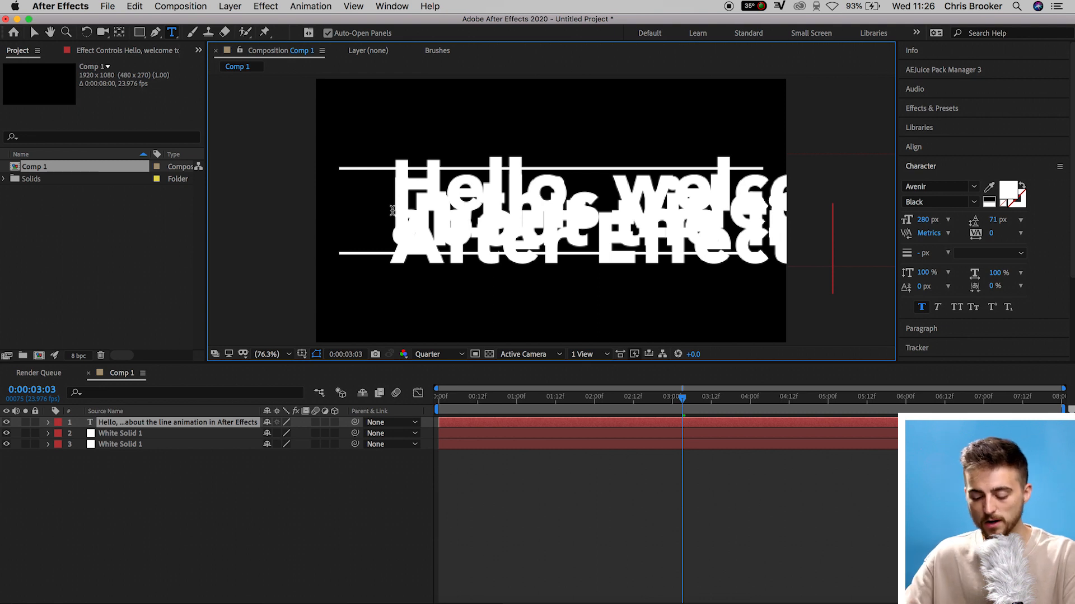
Select all the text and set its font size to 96 px
{"action": "key", "text": "super+a"}
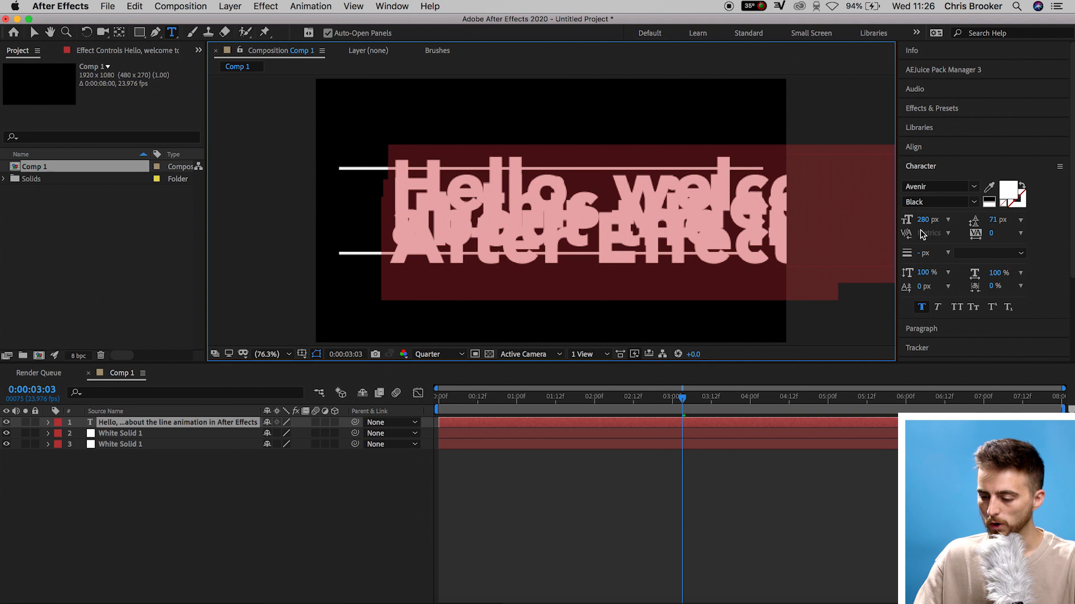
{"action": "left_click_drag", "start_coordinate": [928, 220], "coordinate": [816, 227]}
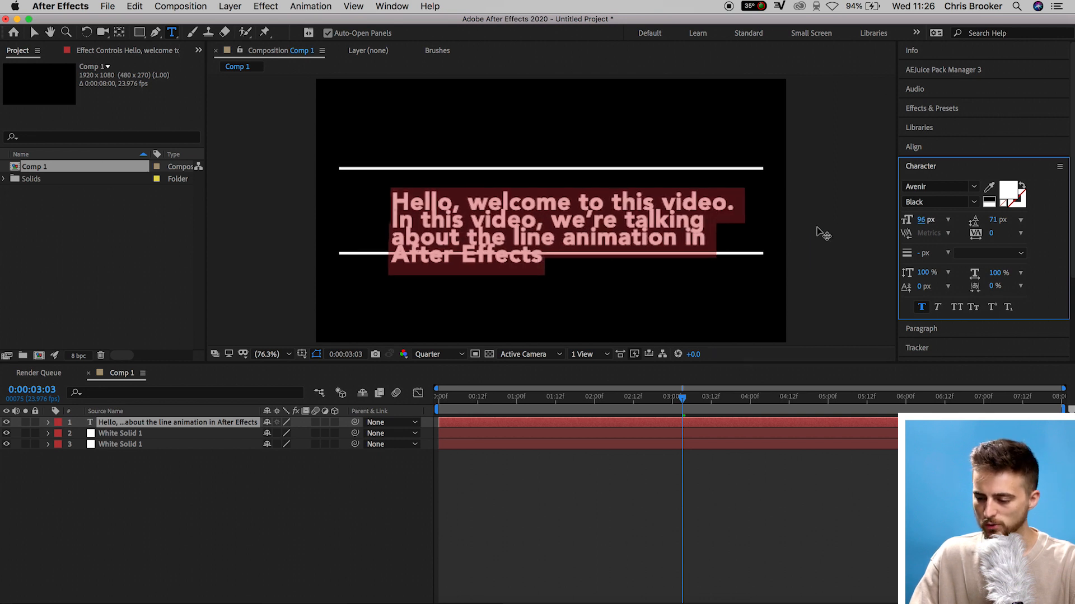
Format the text with the Medium font style, 92 px leading and a 70 px font size
{"action": "left_click", "coordinate": [973, 202]}
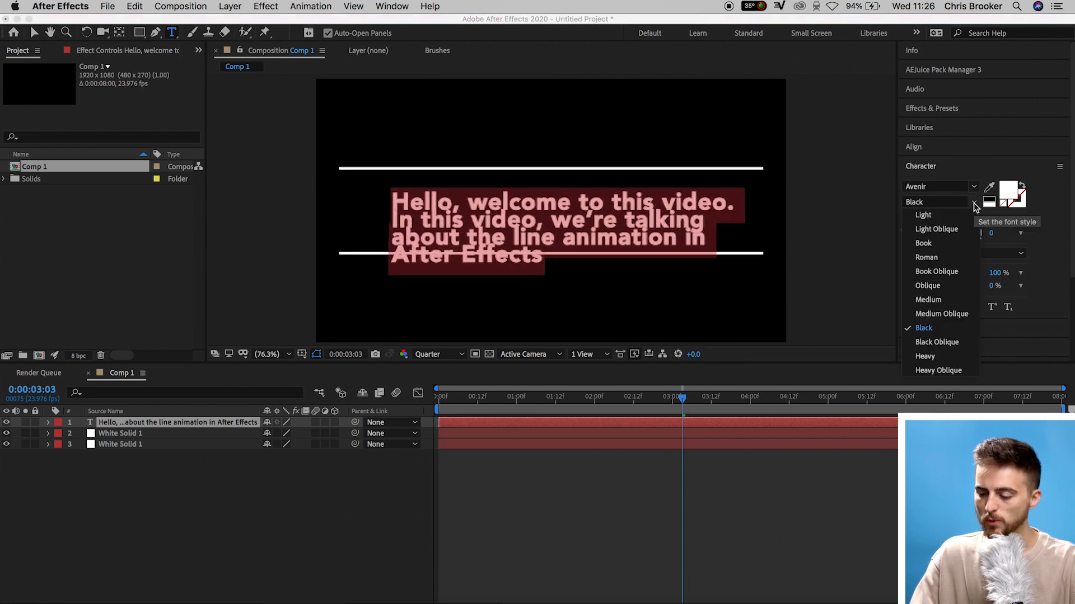
{"action": "left_click", "coordinate": [929, 300]}
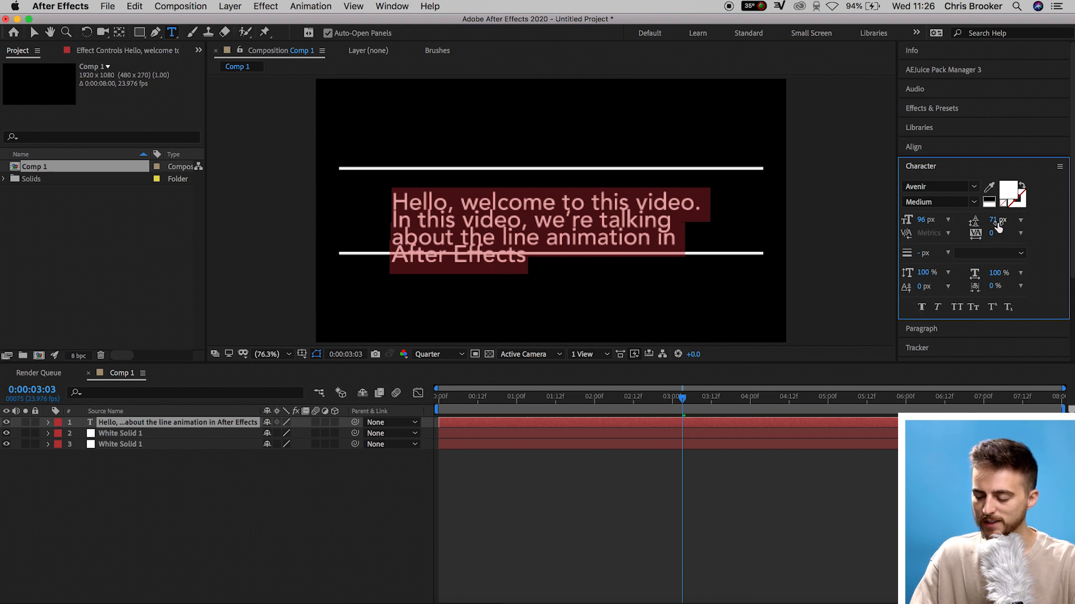
{"action": "left_click_drag", "start_coordinate": [1004, 223], "coordinate": [1012, 223]}
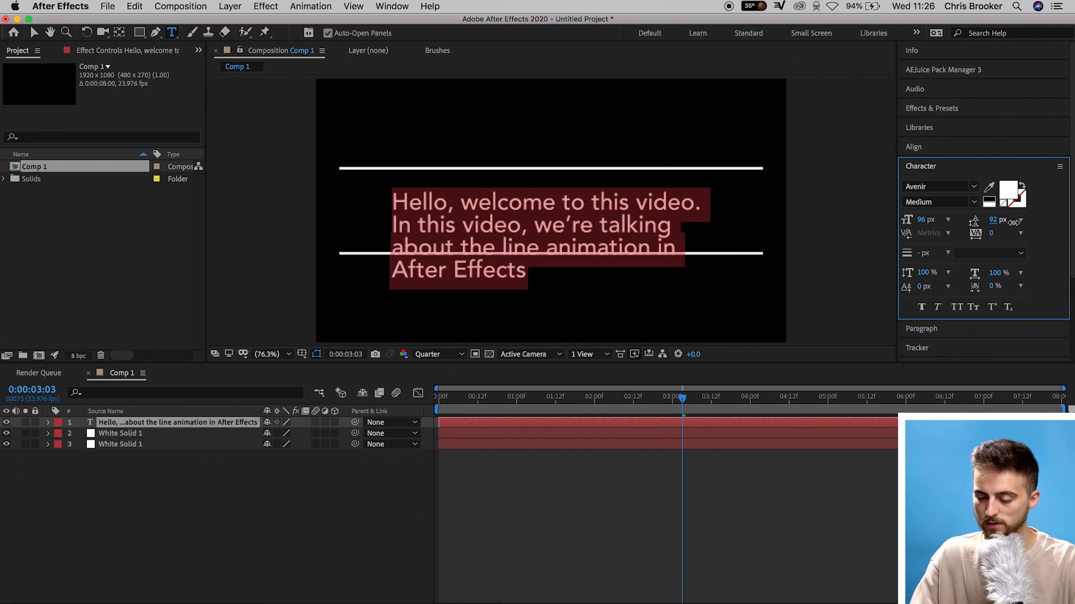
{"action": "left_click_drag", "start_coordinate": [908, 219], "coordinate": [907, 219]}
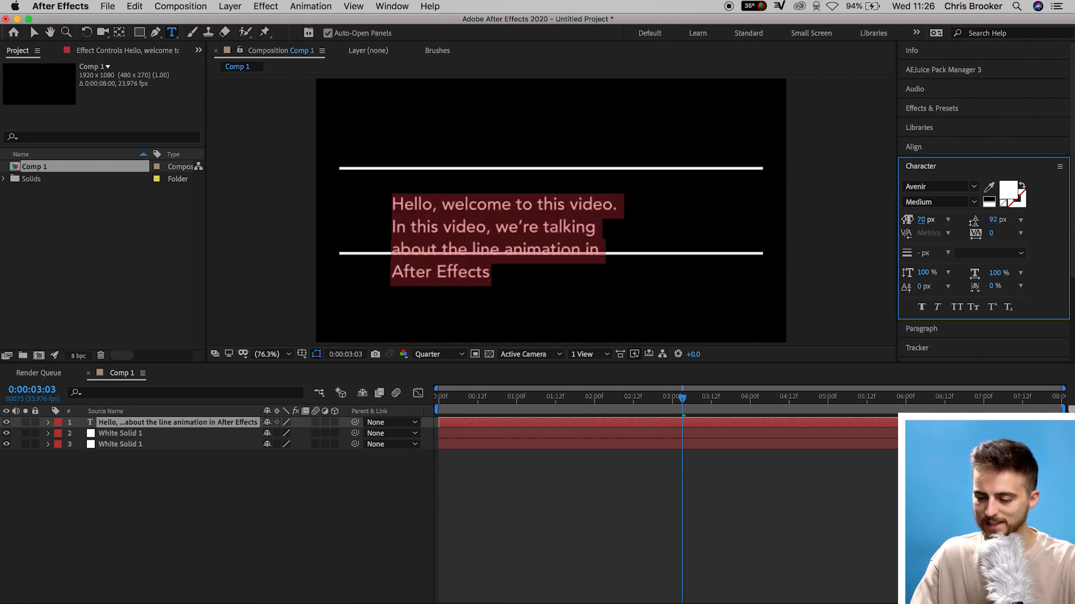
Rewrap the text into two lines and add a period after "After Effects"
{"action": "left_click", "coordinate": [356, 208]}
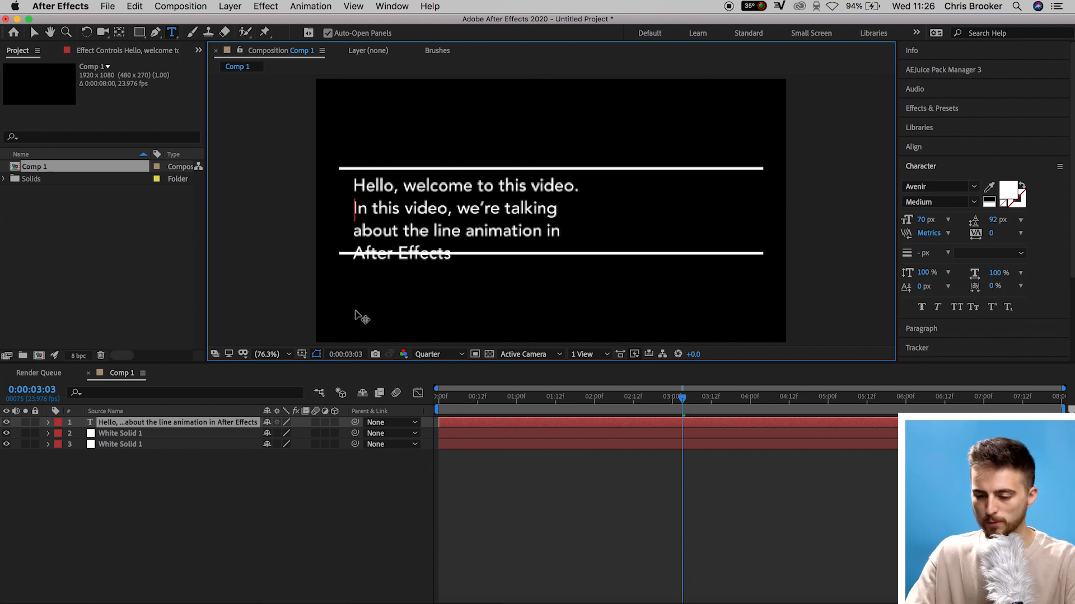
{"action": "key", "text": "BackSpace"}
{"action": "left_click", "coordinate": [735, 186]}
{"action": "key", "text": "Return"}
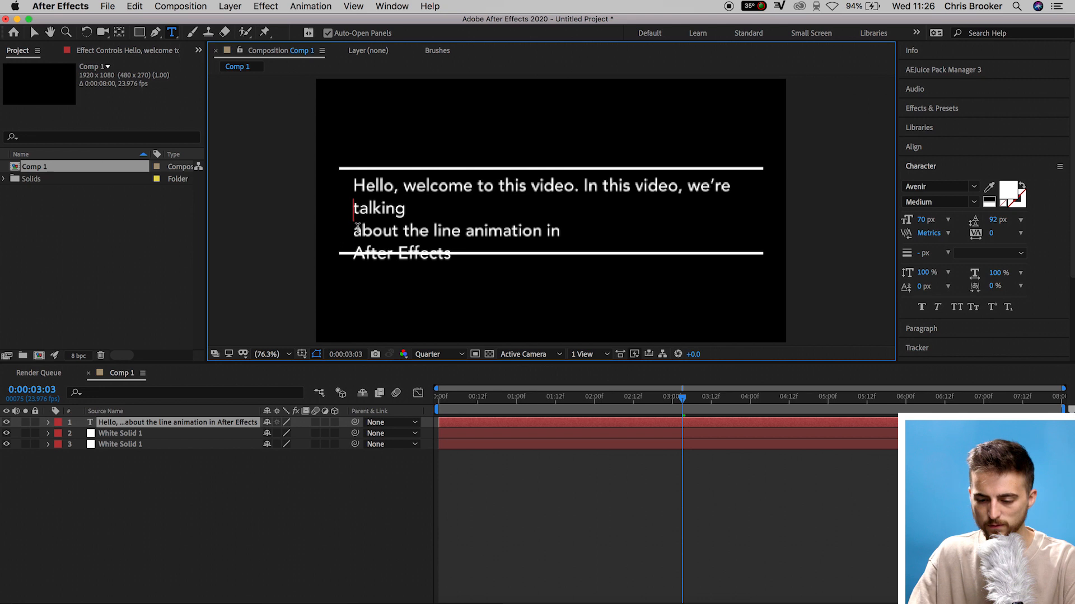
{"action": "left_click", "coordinate": [354, 231]}
{"action": "key", "text": "BackSpace"}
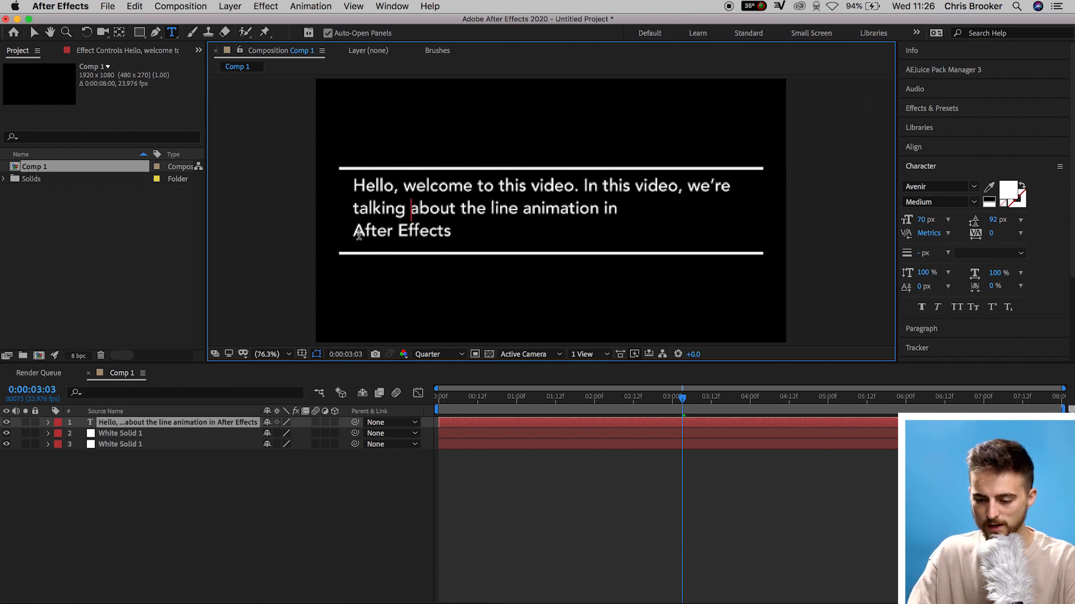
{"action": "key", "text": "BackSpace"}
{"action": "key", "text": "Down"}
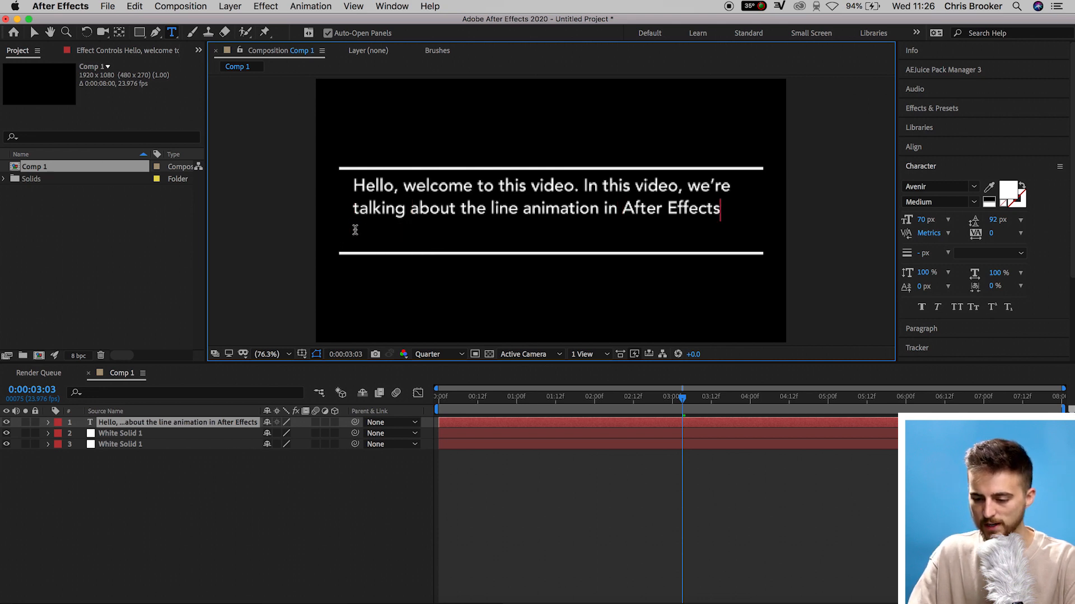
{"action": "type", "text": "."}
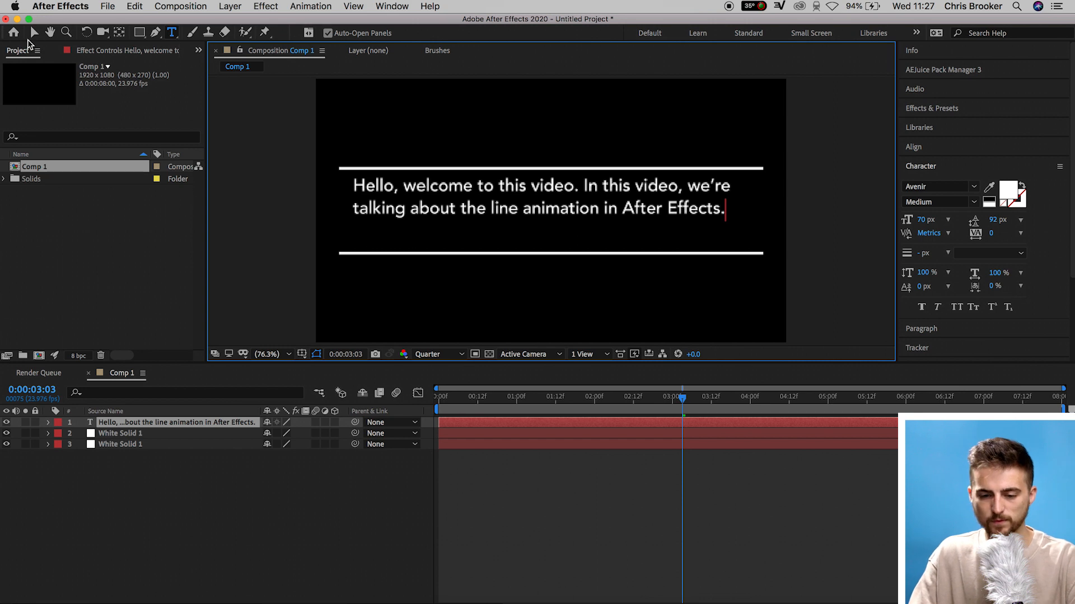
Move the text layer to sit between the two white lines, using the grid as a guide
{"action": "left_click", "coordinate": [35, 33]}
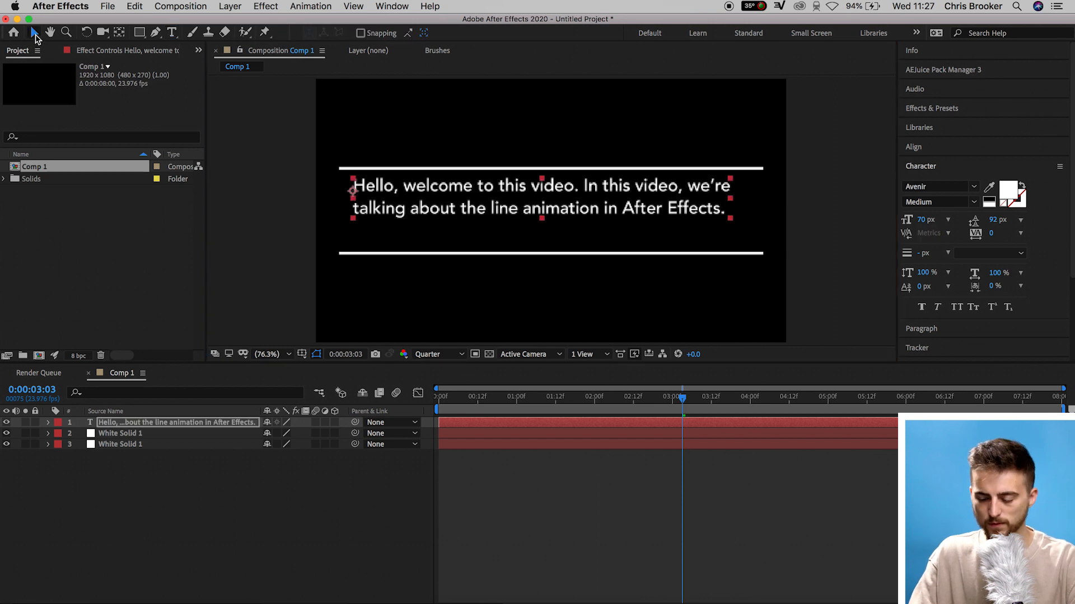
{"action": "left_click", "coordinate": [302, 354]}
{"action": "left_click", "coordinate": [319, 378]}
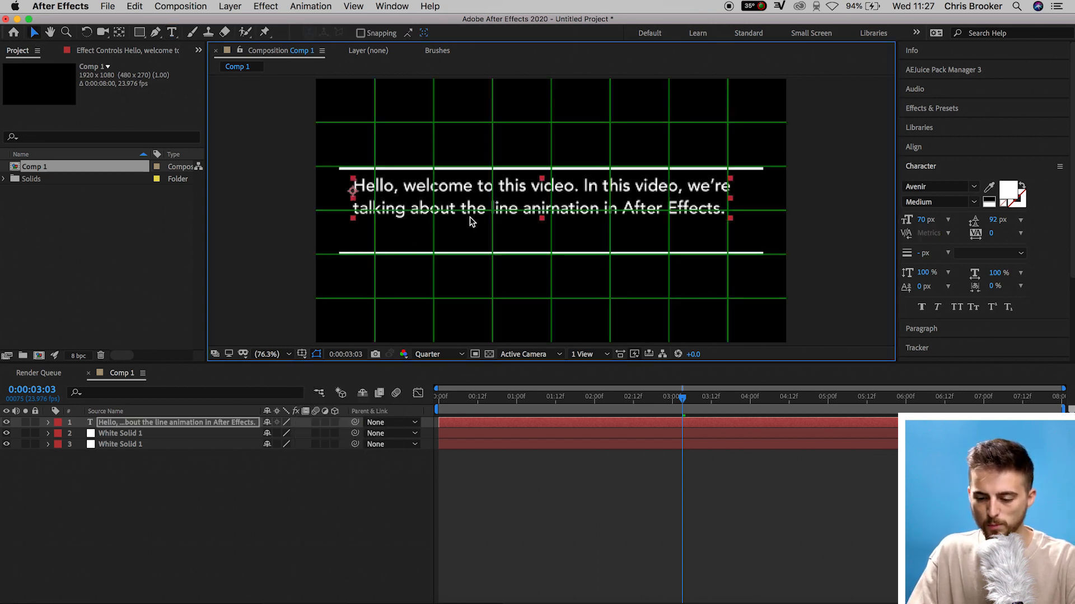
{"action": "left_click_drag", "start_coordinate": [482, 207], "coordinate": [491, 219]}
{"action": "left_click", "coordinate": [302, 354]}
{"action": "left_click", "coordinate": [319, 378]}
Move both white line layers closer to the text, to Y positions 662 and 426
{"action": "left_click", "coordinate": [127, 435]}
{"action": "left_click", "coordinate": [119, 444], "text": "shift"}
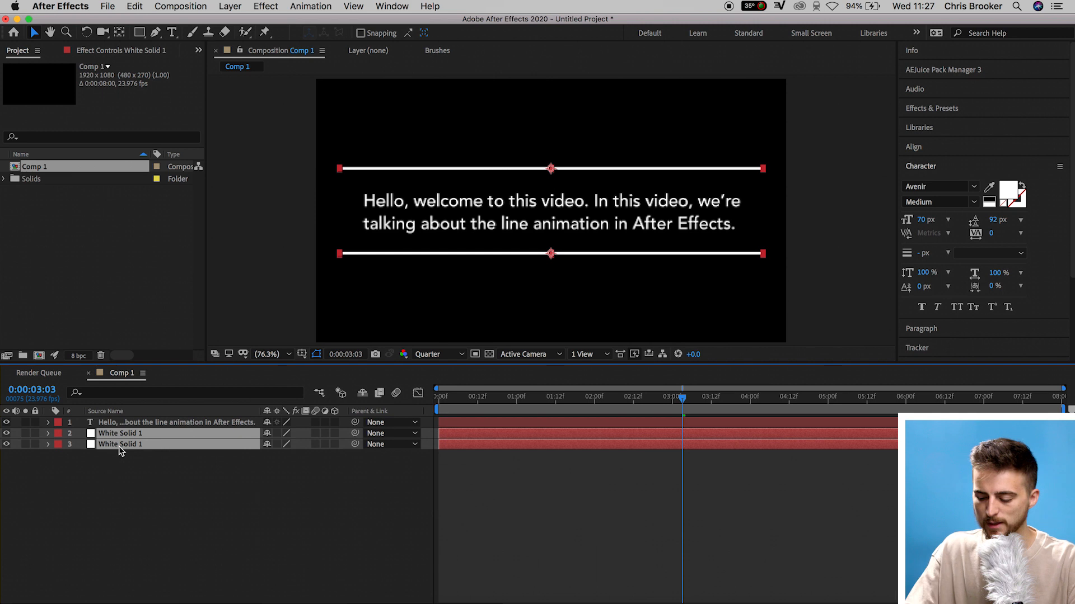
{"action": "key", "text": "p"}
{"action": "left_click", "coordinate": [218, 486]}
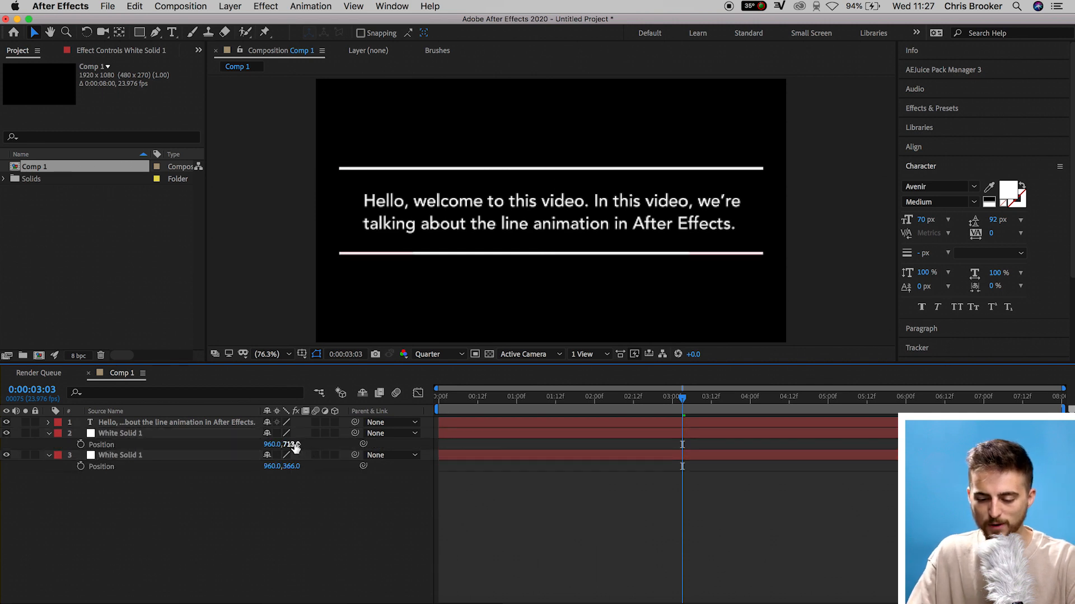
{"action": "left_click_drag", "start_coordinate": [286, 444], "coordinate": [318, 474]}
{"action": "left_click", "coordinate": [317, 481]}
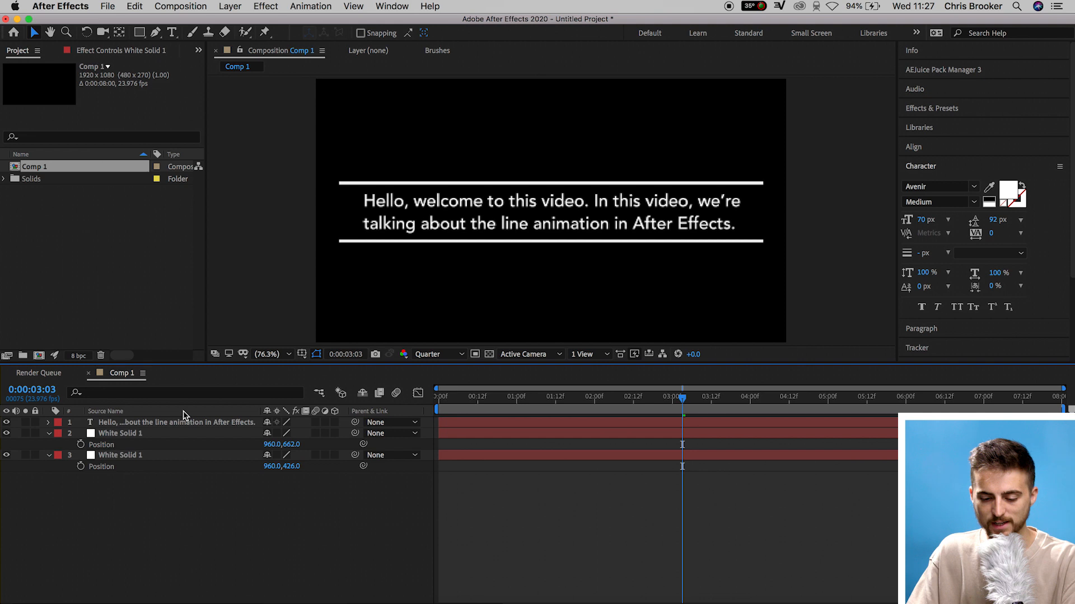
Set the horizontal scale of both white line layers to 80%
{"action": "left_click_drag", "start_coordinate": [134, 492], "coordinate": [167, 434]}
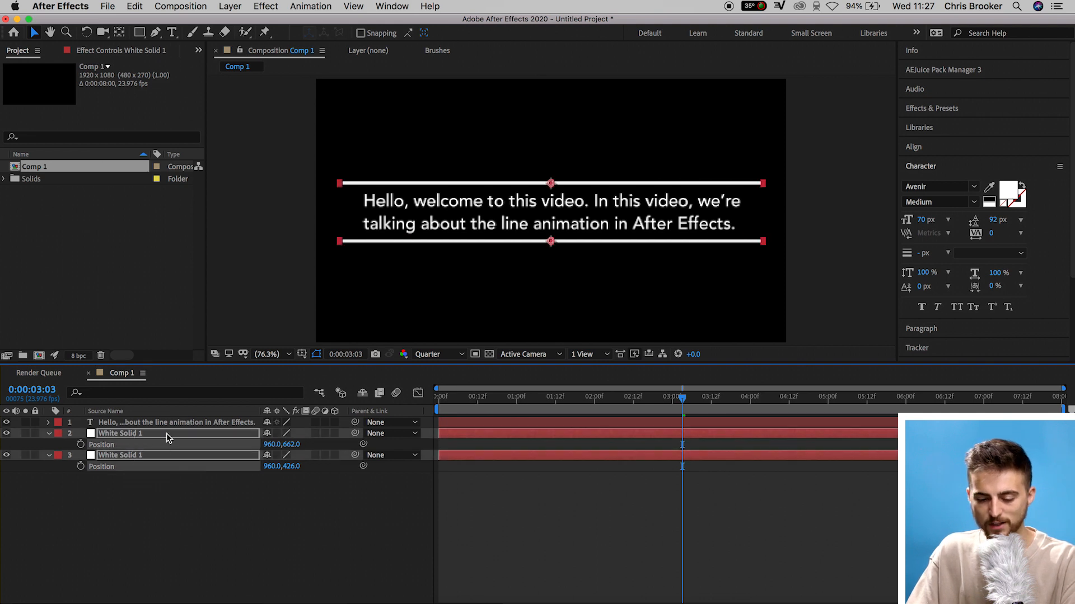
{"action": "key", "text": "s"}
{"action": "left_click", "coordinate": [269, 481]}
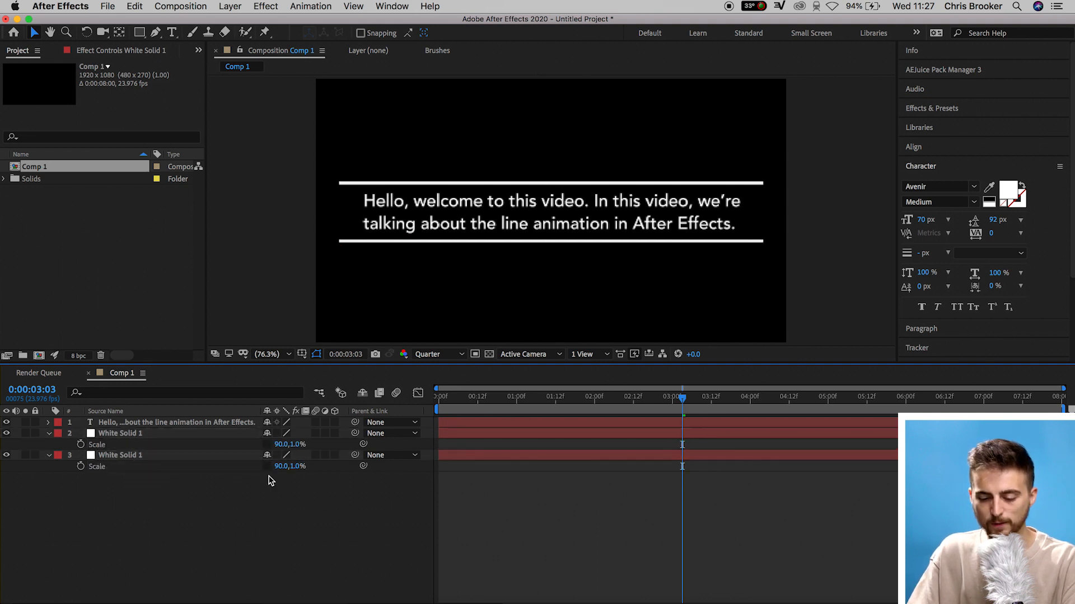
{"action": "left_click", "coordinate": [281, 444]}
{"action": "type", "text": "80"}
{"action": "key", "text": "Return"}
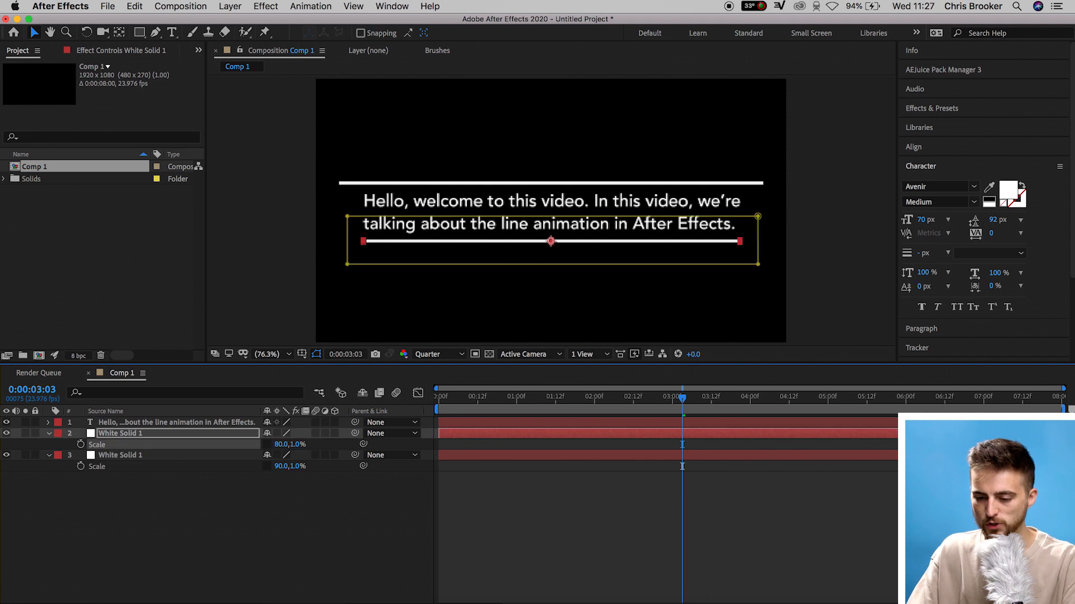
{"action": "left_click", "coordinate": [337, 558]}
{"action": "left_click", "coordinate": [288, 466]}
{"action": "type", "text": "80"}
{"action": "key", "text": "Return"}
{"action": "left_click", "coordinate": [390, 539]}
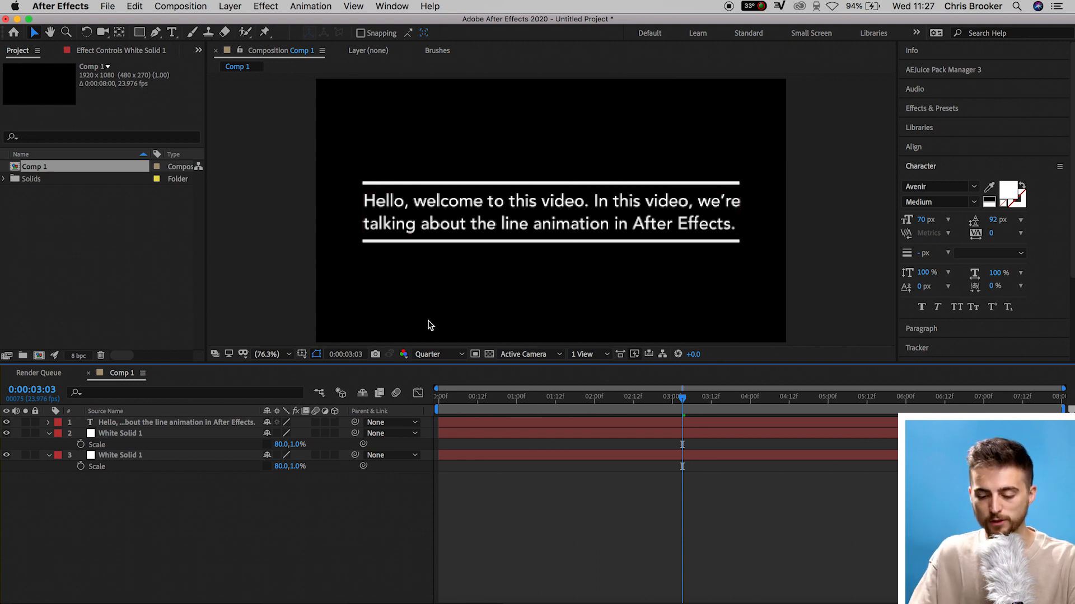
Set the vertical scale of both white line layers to 0.5%
{"action": "left_click", "coordinate": [297, 444]}
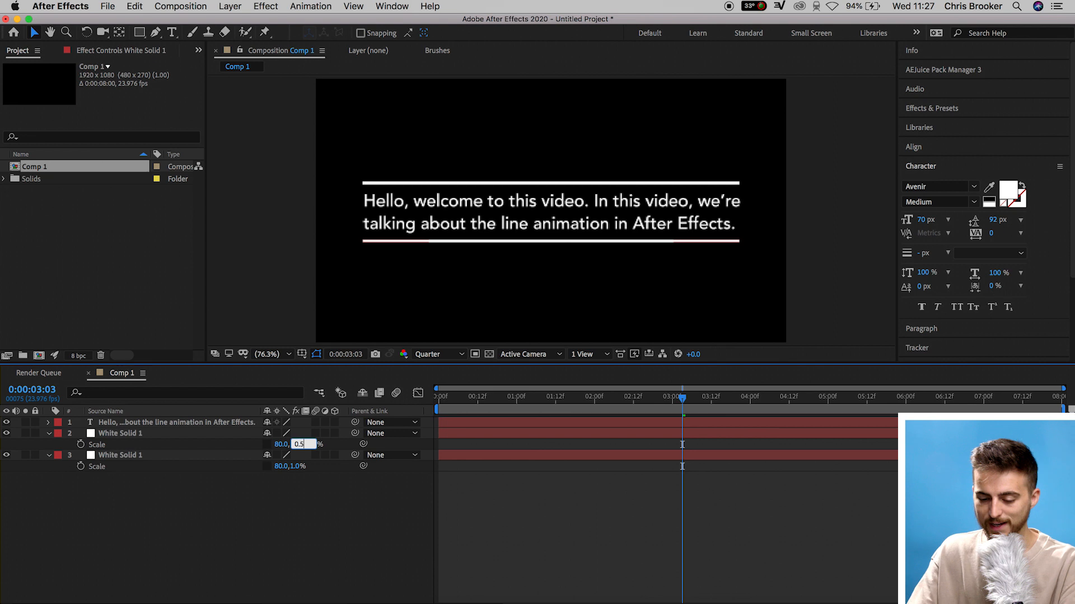
{"action": "key", "text": "Return"}
{"action": "left_click", "coordinate": [292, 466]}
{"action": "type", "text": "0.5"}
{"action": "left_click", "coordinate": [384, 507]}
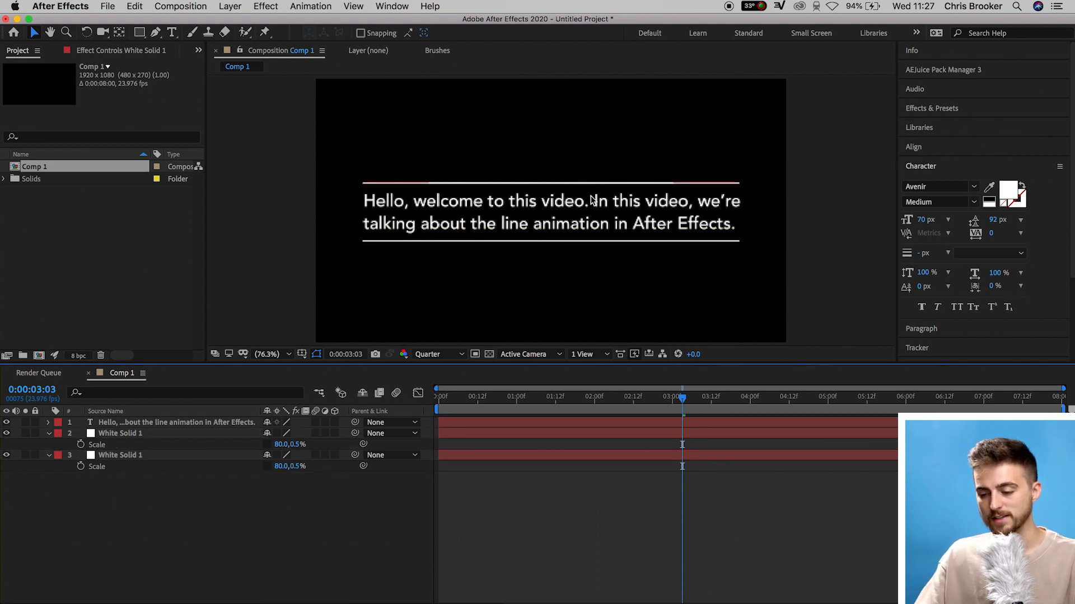
Preview the animation from the start
{"action": "key", "text": "Home"}
{"action": "key", "text": "space"}
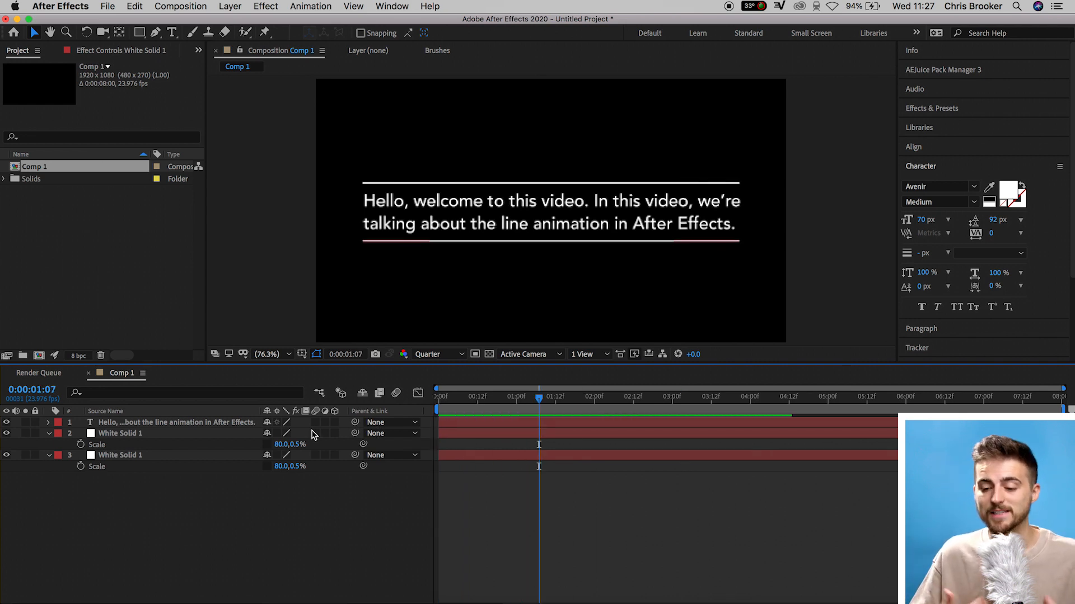
{"action": "key", "text": "Home"}
{"action": "key", "text": "space"}
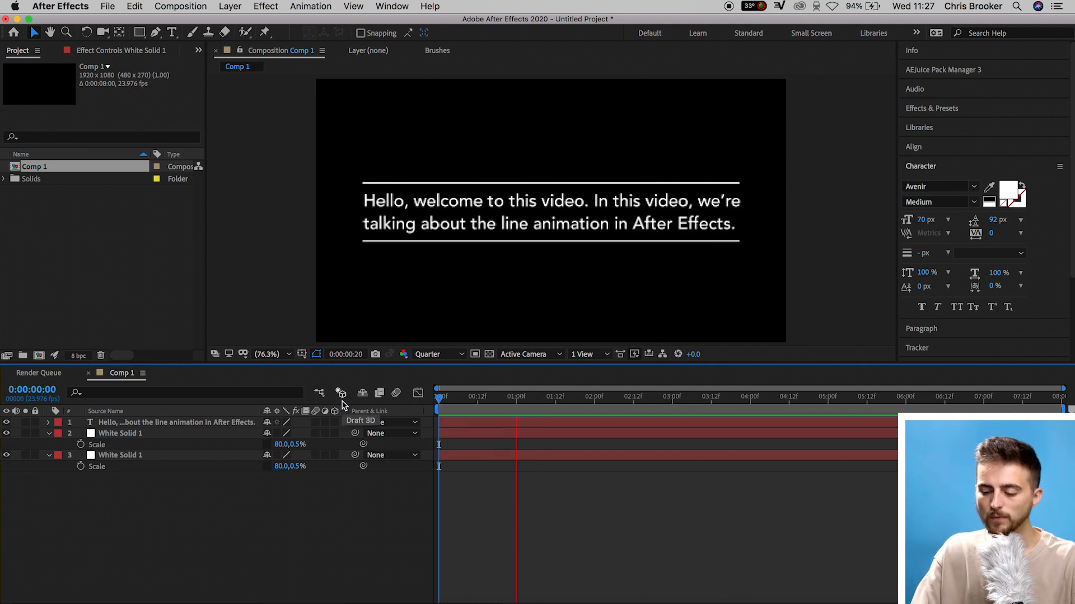
Keyframe the text position so it rises from Y 749.7 at 1:07 to 521.7 at 2:04
{"action": "left_click_drag", "start_coordinate": [564, 398], "coordinate": [607, 411]}
{"action": "left_click", "coordinate": [209, 424]}
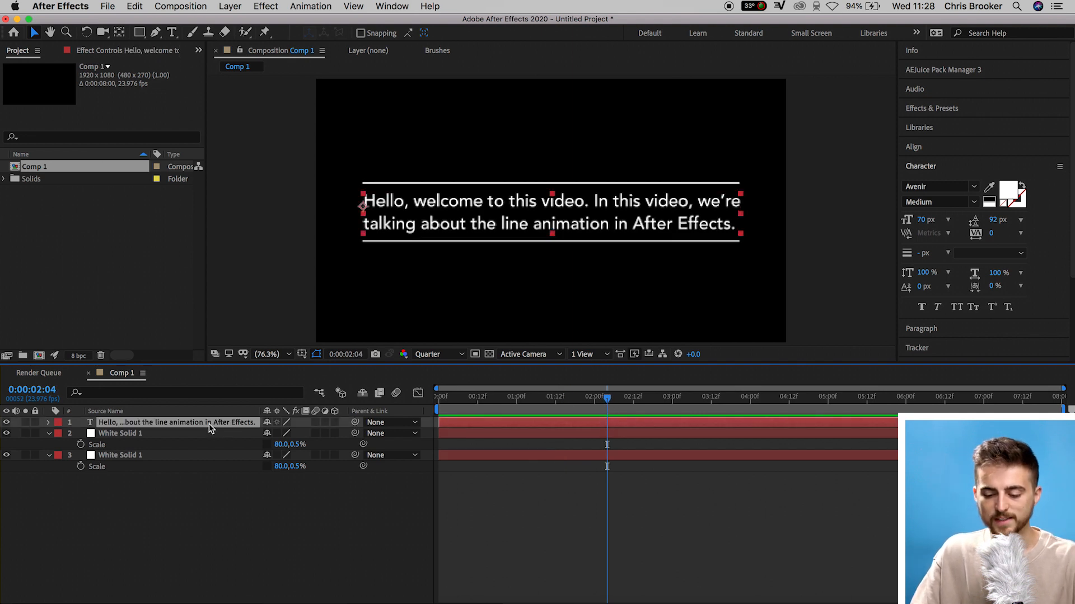
{"action": "key", "text": "p"}
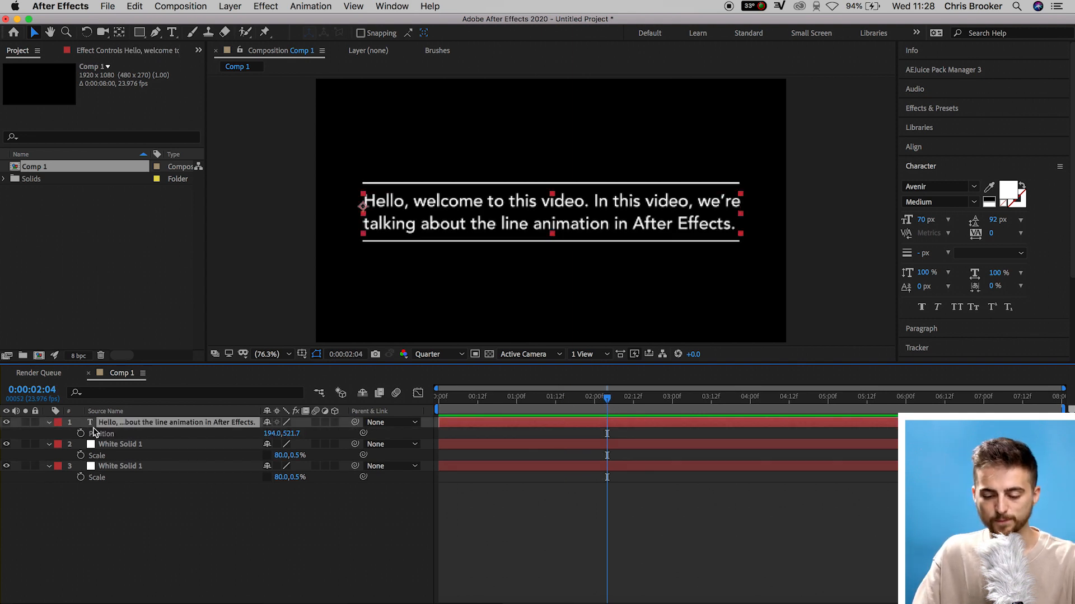
{"action": "left_click", "coordinate": [80, 434]}
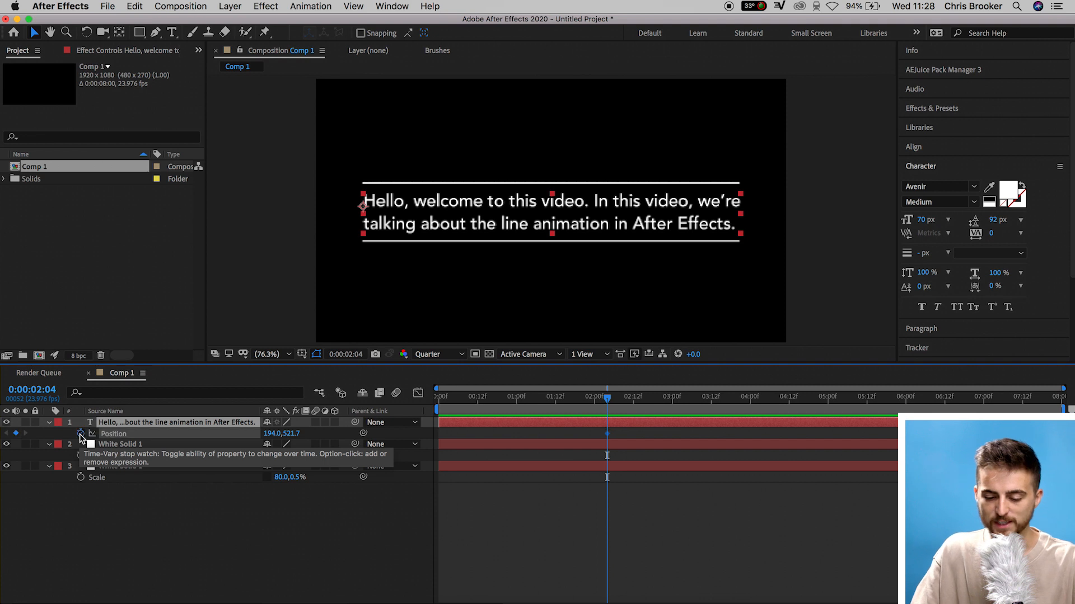
{"action": "left_click_drag", "start_coordinate": [609, 397], "coordinate": [539, 398]}
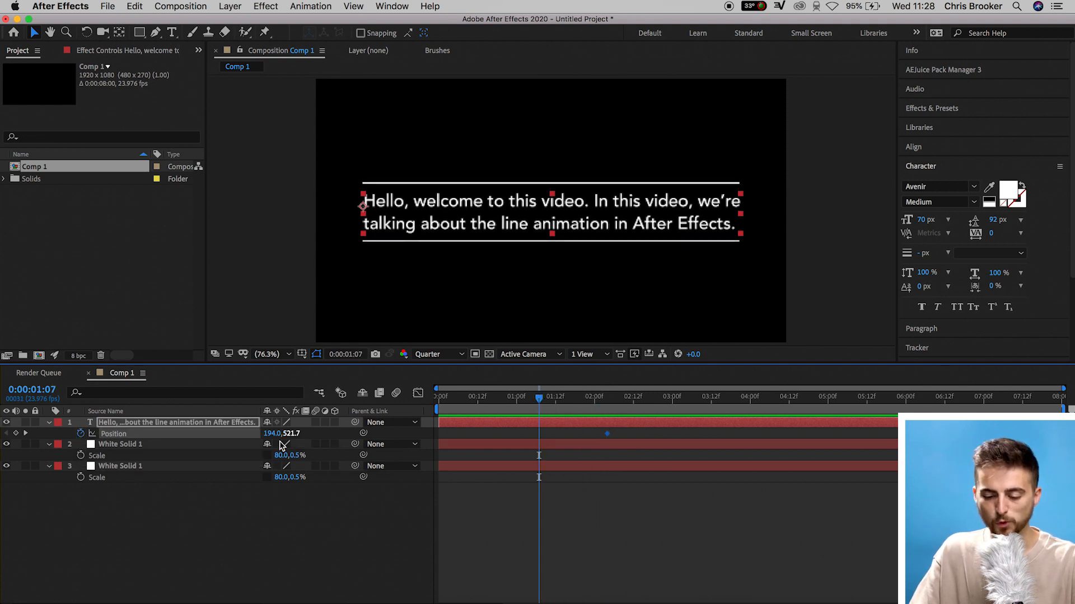
{"action": "left_click_drag", "start_coordinate": [307, 435], "coordinate": [427, 452]}
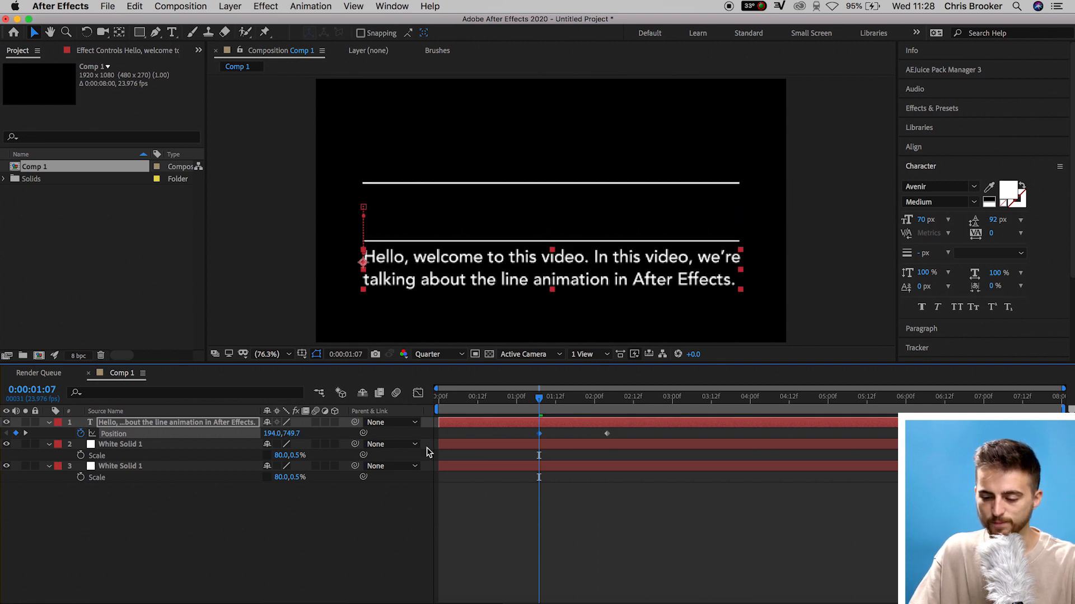
At 2:04, draw a rectangular mask on the text layer covering the area between the two lines
{"action": "left_click", "coordinate": [607, 405]}
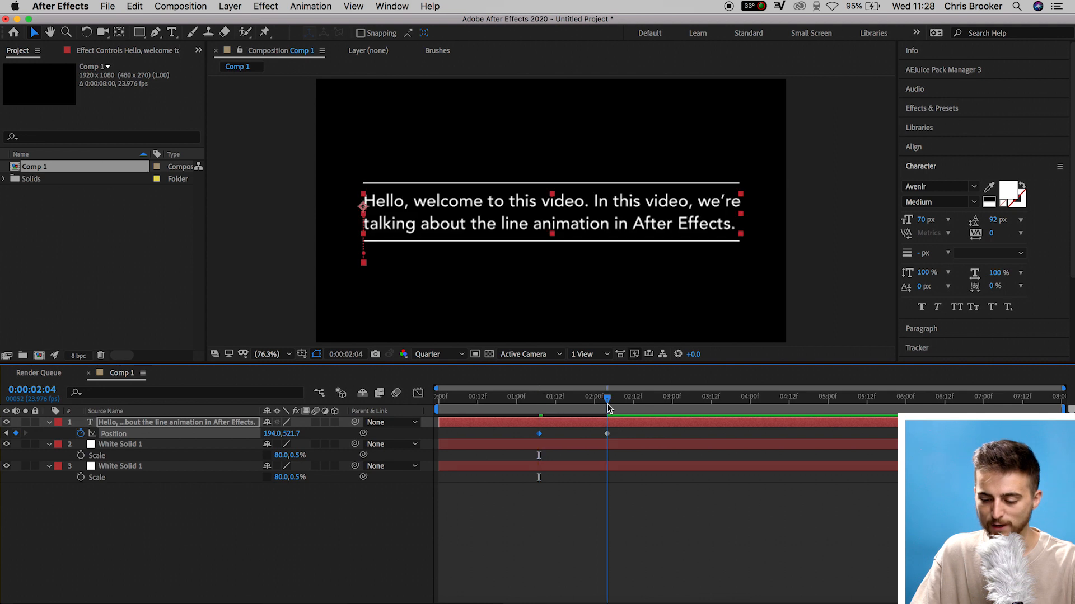
{"action": "left_click", "coordinate": [139, 33]}
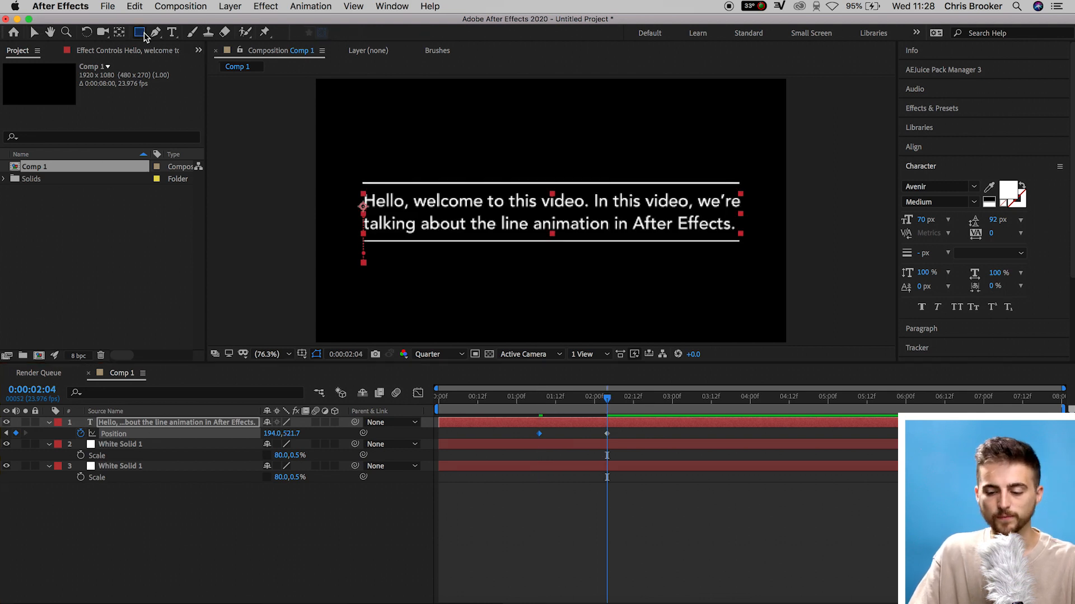
{"action": "mouse_move", "coordinate": [352, 183]}
{"action": "left_mouse_down"}
{"action": "mouse_move", "coordinate": [722, 244]}
{"action": "mouse_move", "coordinate": [774, 242]}
{"action": "left_mouse_up"}
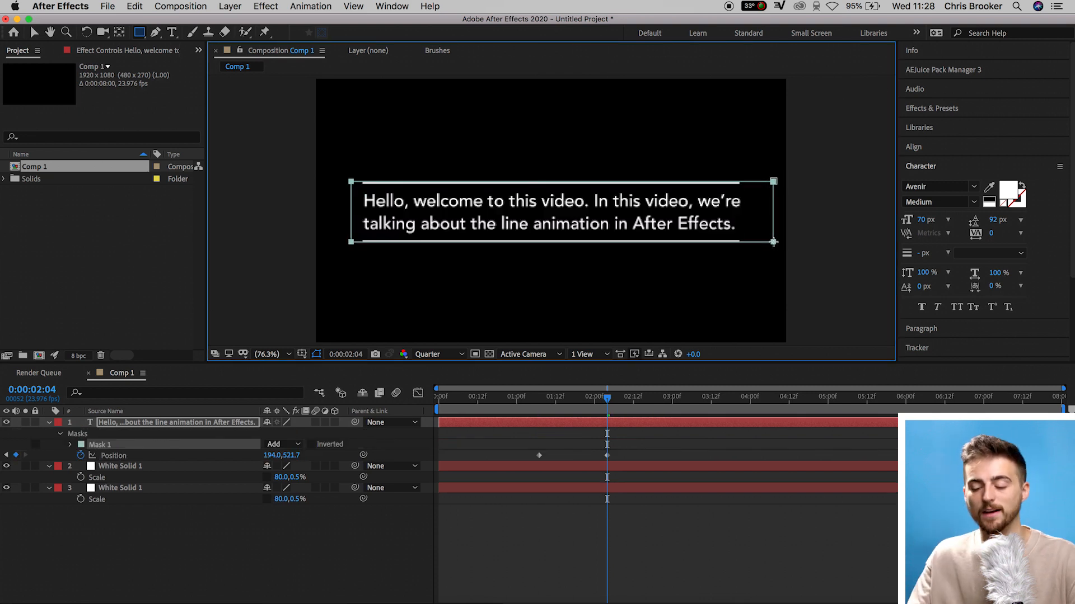
Keyframe the text mask's path at 2:04, then at 1:07 reshape the mask to cover the area between the lines
{"action": "left_click", "coordinate": [70, 444]}
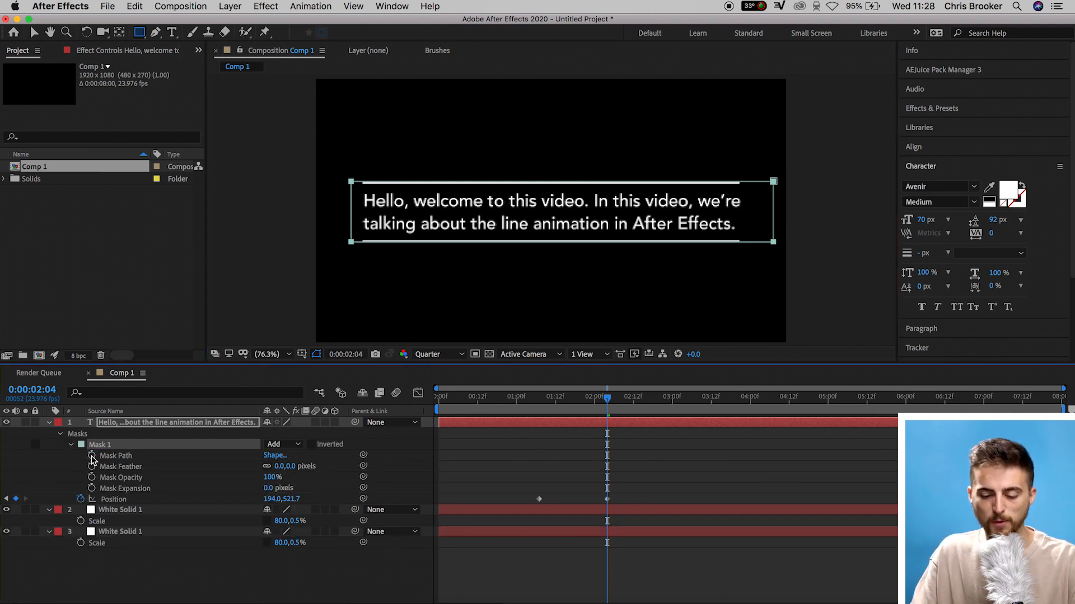
{"action": "left_click", "coordinate": [92, 456]}
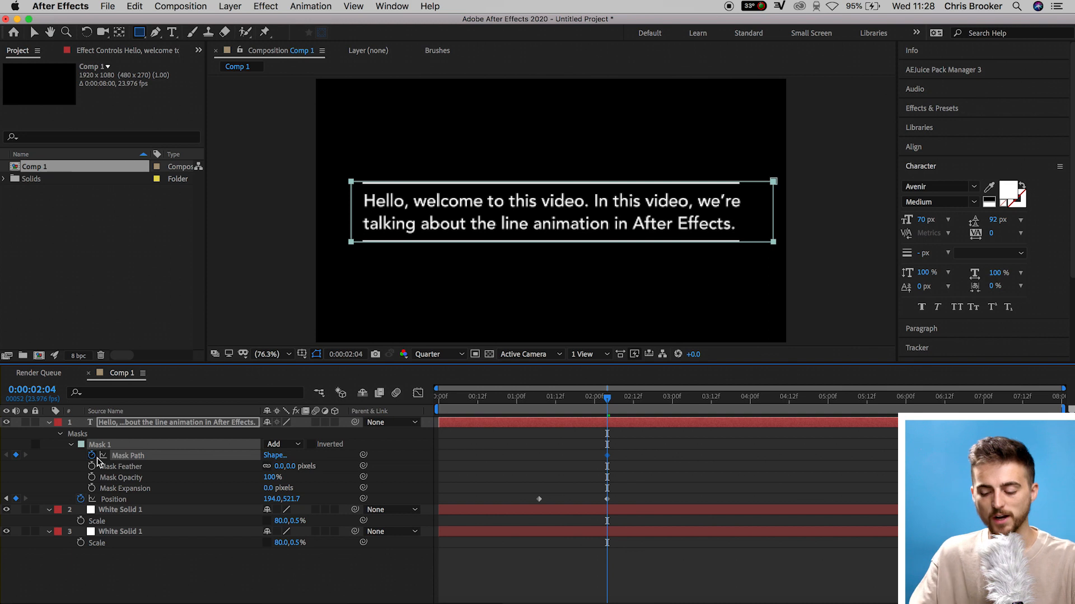
{"action": "left_click_drag", "start_coordinate": [586, 399], "coordinate": [539, 408]}
{"action": "left_click", "coordinate": [568, 464]}
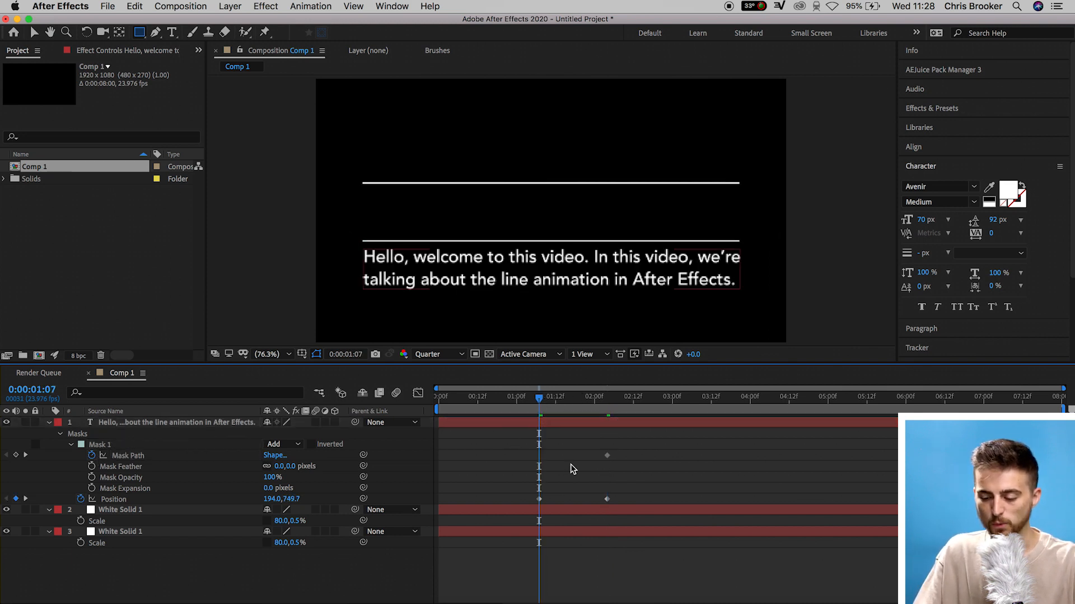
{"action": "left_click", "coordinate": [608, 456]}
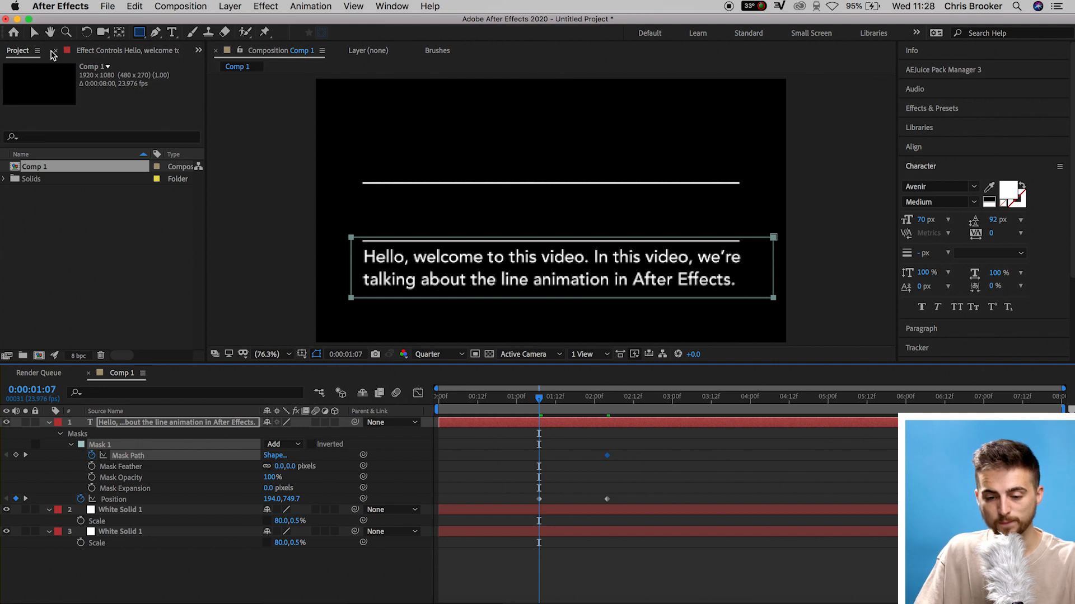
{"action": "left_click", "coordinate": [32, 33]}
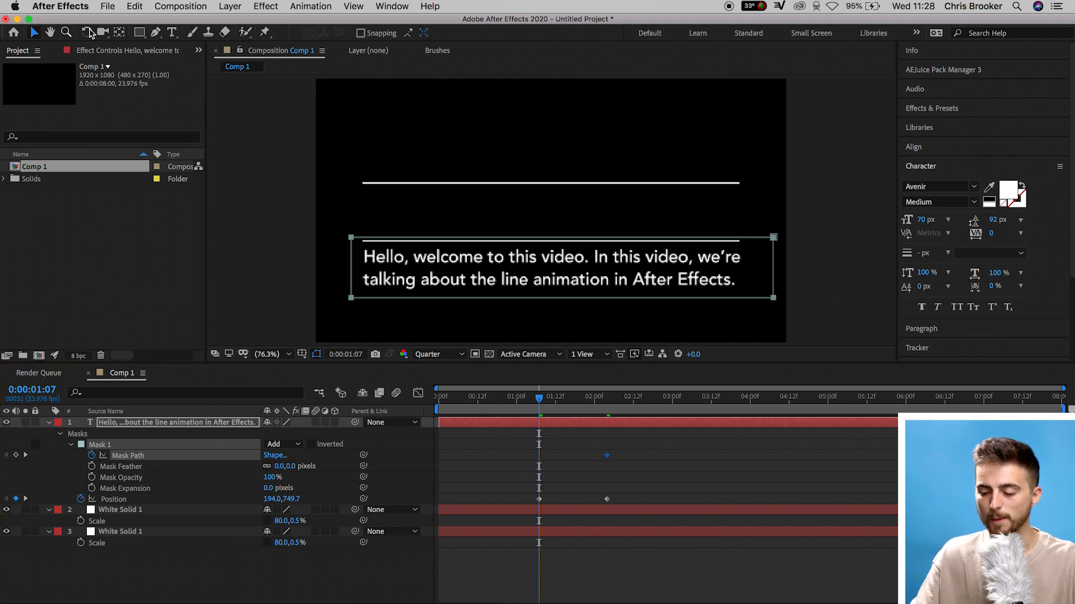
{"action": "left_click_drag", "start_coordinate": [774, 290], "coordinate": [767, 241]}
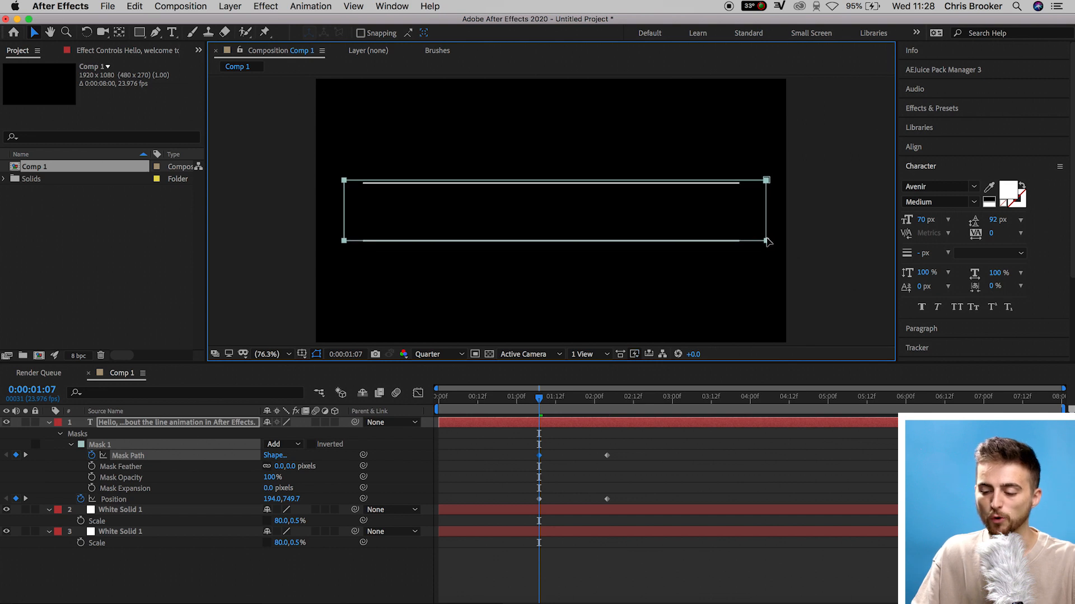
Move the 2:04 mask path and position keyframes earlier to about 1:18 and preview the result
{"action": "left_click", "coordinate": [487, 403]}
{"action": "key", "text": "space"}
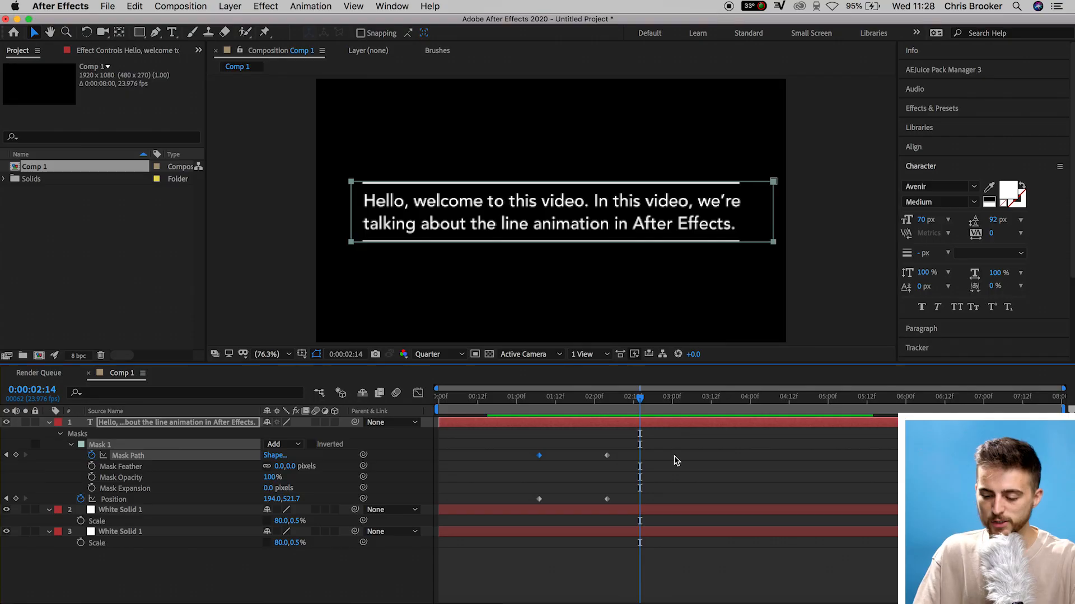
{"action": "left_click_drag", "start_coordinate": [679, 441], "coordinate": [582, 507]}
{"action": "left_click", "coordinate": [532, 405]}
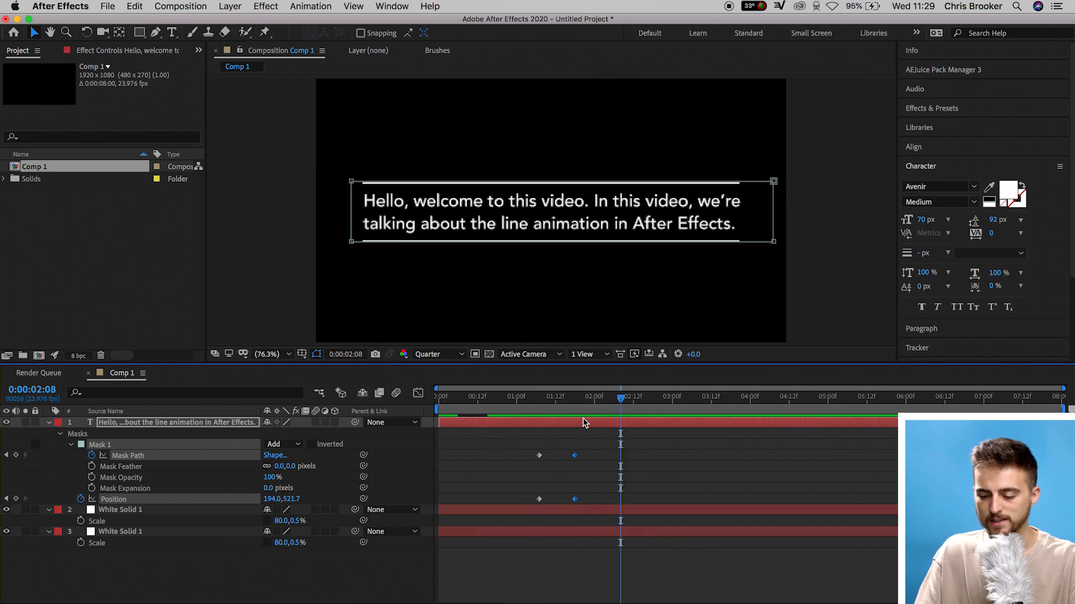
{"action": "key", "text": "space"}
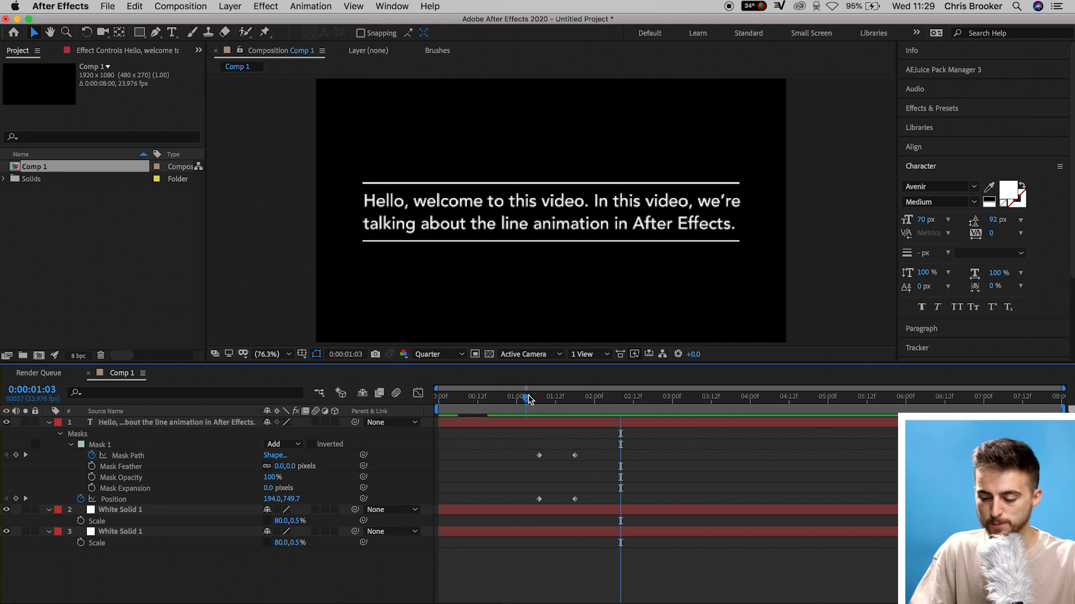
At 2:05, add keyframes for the text's mask path and position
{"action": "left_click_drag", "start_coordinate": [529, 398], "coordinate": [610, 407]}
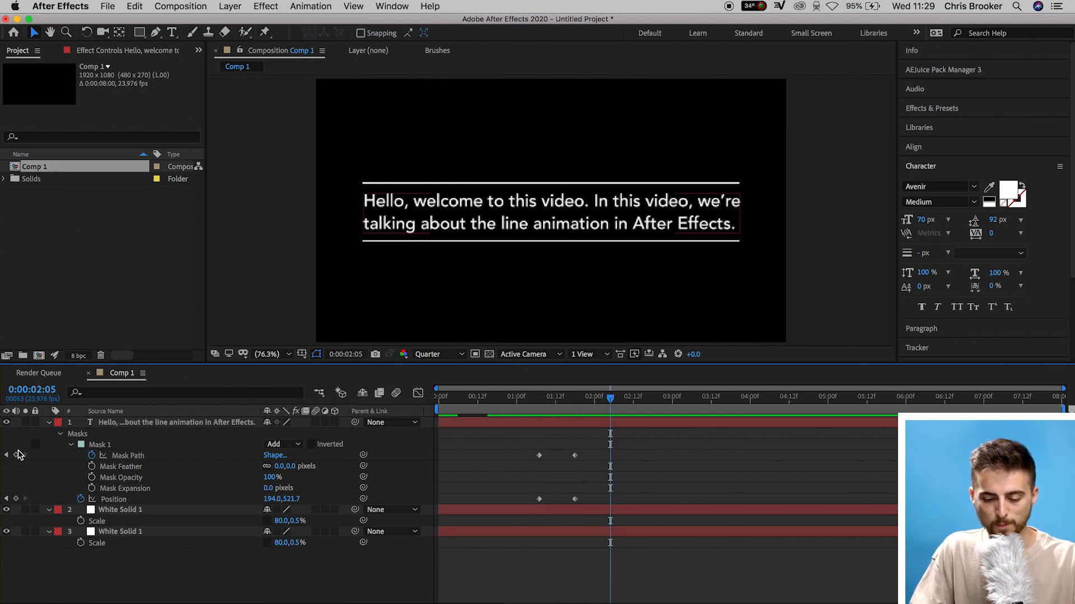
{"action": "left_click", "coordinate": [15, 455]}
{"action": "left_click", "coordinate": [15, 499]}
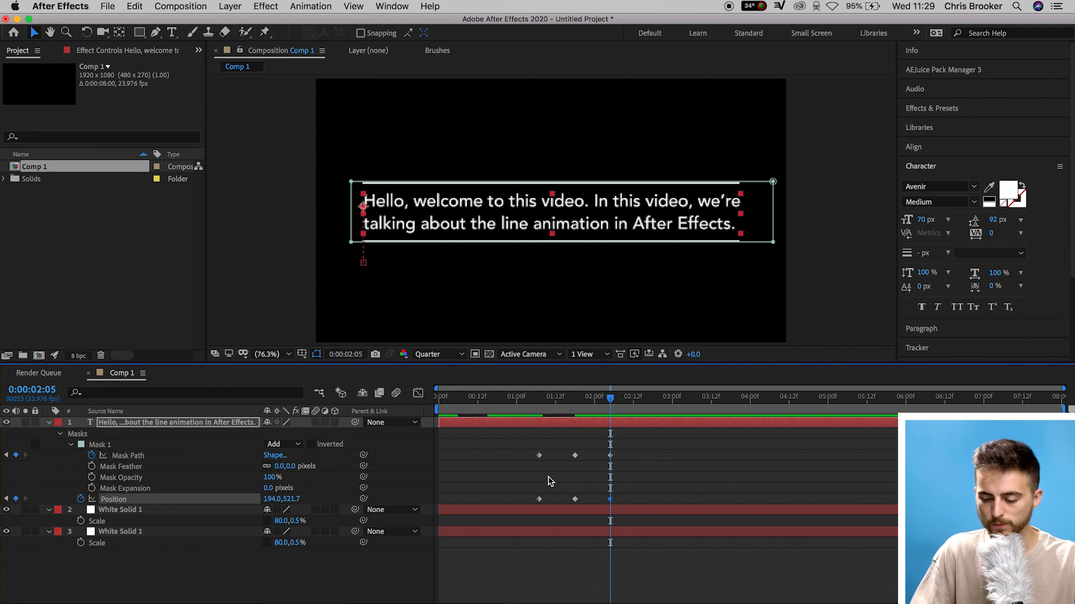
At 1:18, raise the text to Y 473.7 and adjust the mask so it stays between the lines
{"action": "left_click", "coordinate": [575, 399]}
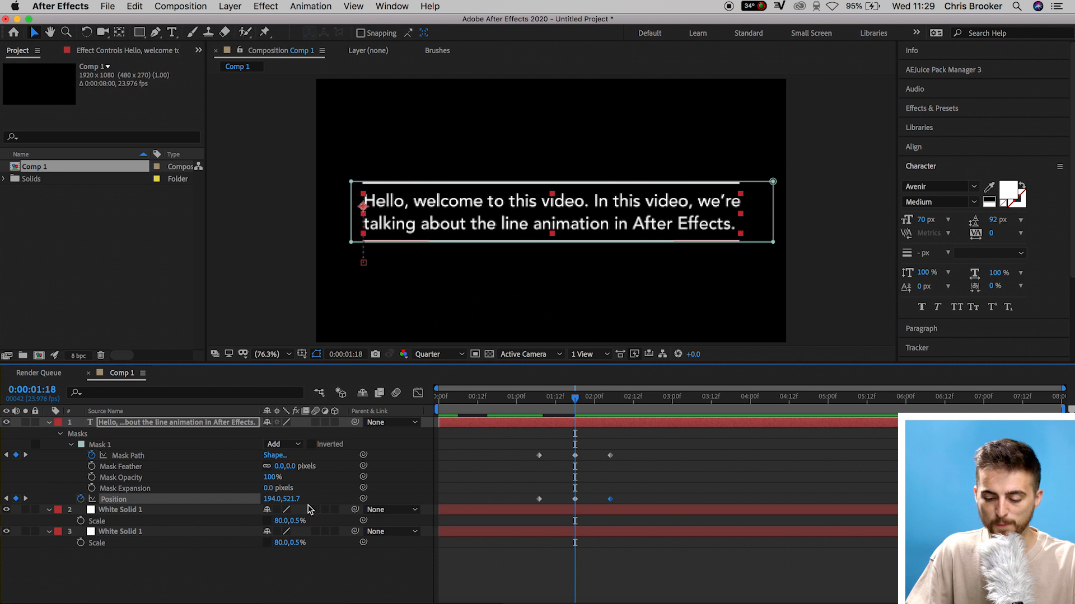
{"action": "left_click_drag", "start_coordinate": [292, 499], "coordinate": [267, 499]}
{"action": "left_click", "coordinate": [576, 456]}
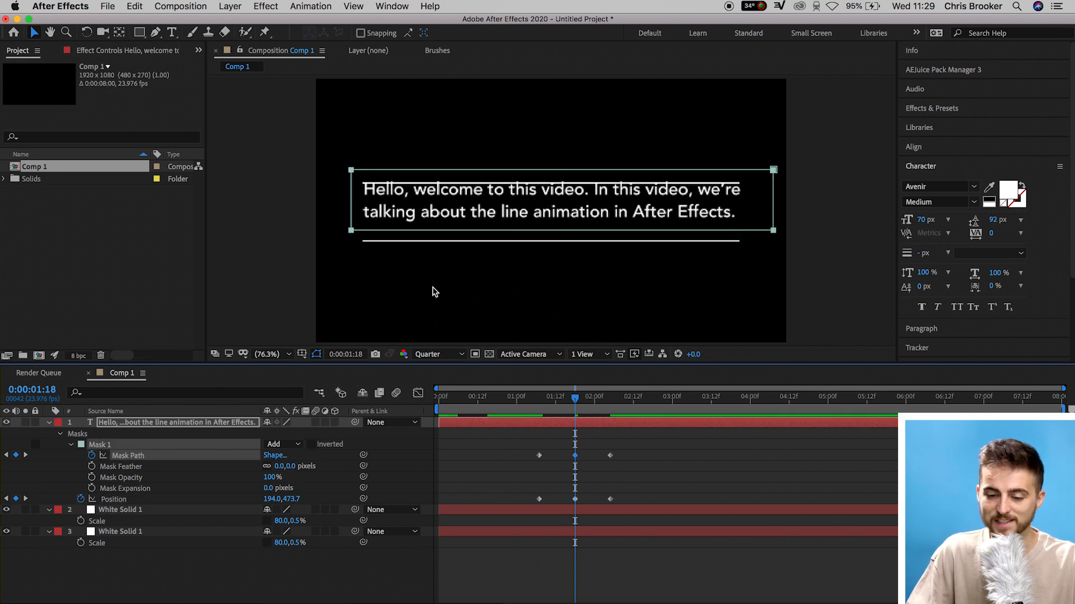
{"action": "left_click_drag", "start_coordinate": [772, 236], "coordinate": [770, 239]}
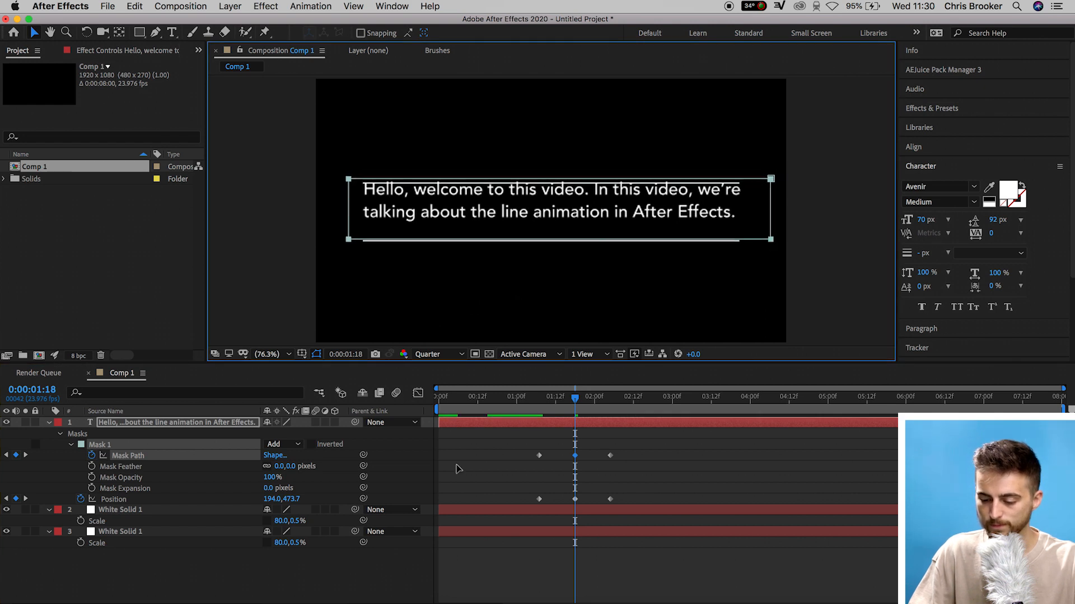
Preview the text overshoot animation from the start
{"action": "left_click_drag", "start_coordinate": [591, 402], "coordinate": [516, 403]}
{"action": "left_click", "coordinate": [505, 470]}
{"action": "key", "text": "space"}
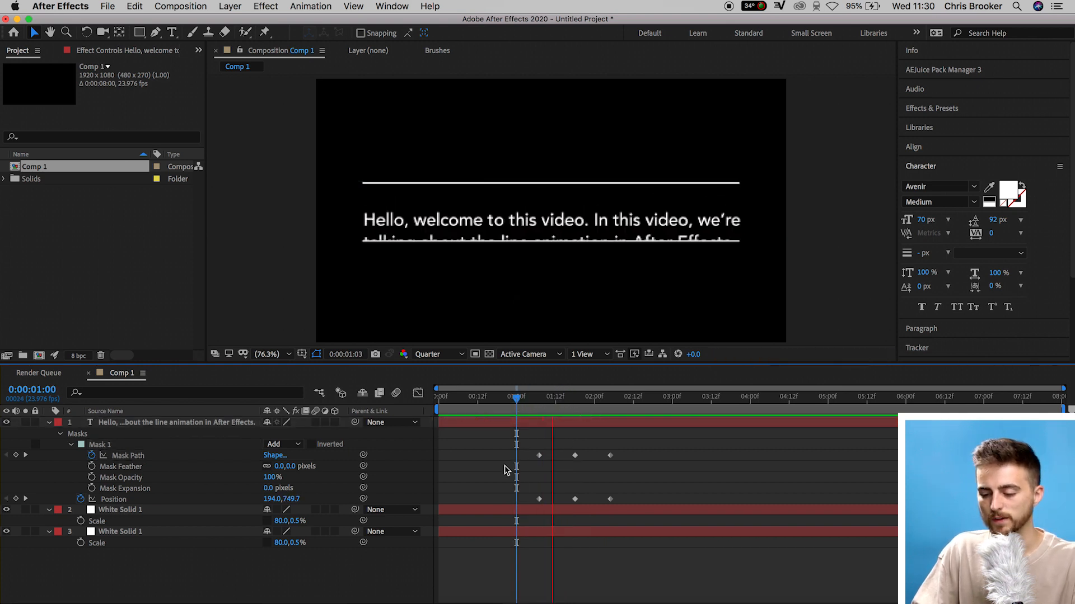
{"action": "key", "text": "space"}
Nudge the overshoot and final keyframes of the mask path and position slightly earlier
{"action": "left_click_drag", "start_coordinate": [642, 445], "coordinate": [568, 499]}
{"action": "left_click_drag", "start_coordinate": [642, 447], "coordinate": [593, 500]}
{"action": "left_click", "coordinate": [519, 414]}
{"action": "key", "text": "space"}
{"action": "left_click_drag", "start_coordinate": [594, 456], "coordinate": [608, 458]}
{"action": "key", "text": "space"}
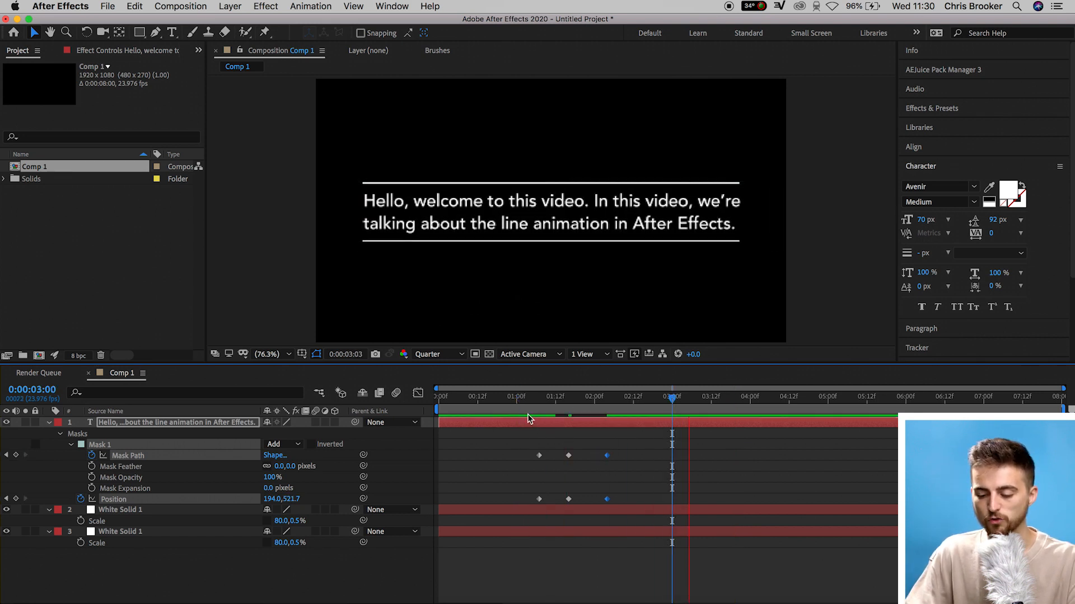
Preview the retimed text animation
{"action": "left_click", "coordinate": [530, 407]}
{"action": "key", "text": "space"}
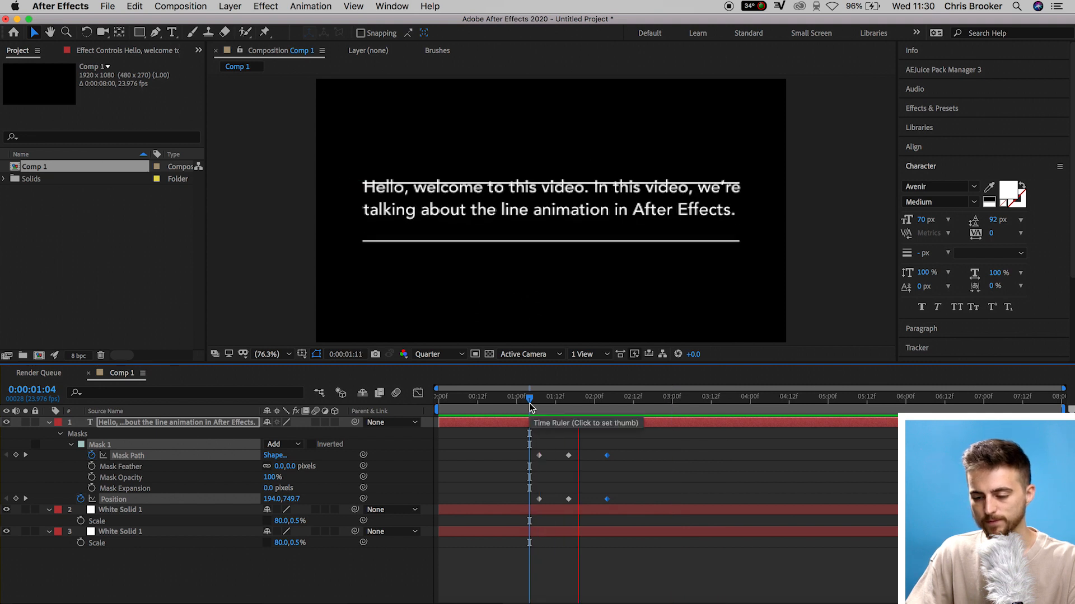
{"action": "key", "text": "space"}
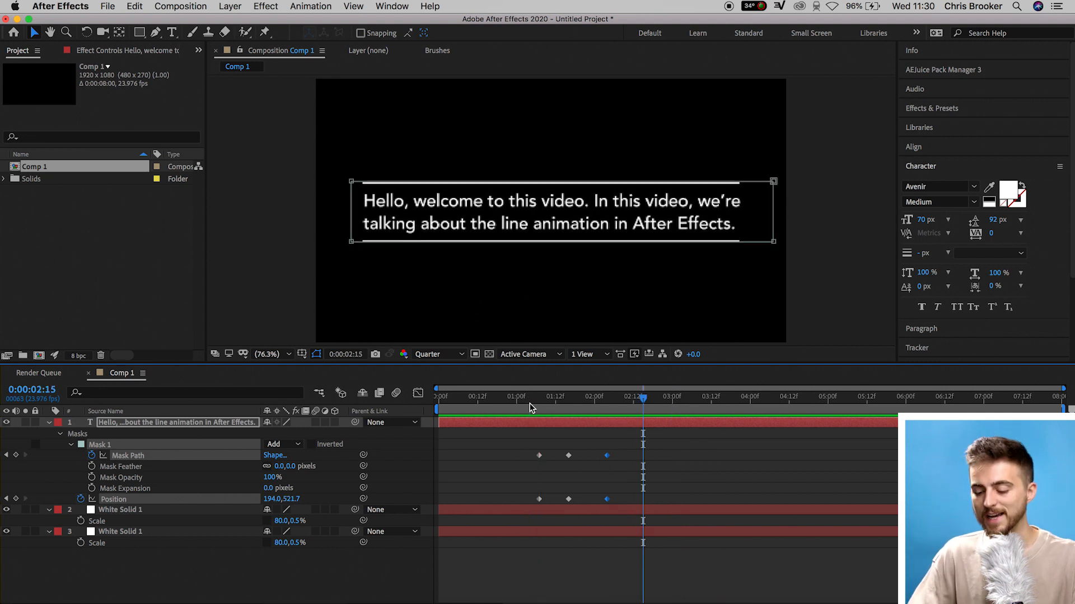
Apply Easy Ease to all the text's mask path and position keyframes and preview the animation
{"action": "left_click_drag", "start_coordinate": [625, 443], "coordinate": [515, 505]}
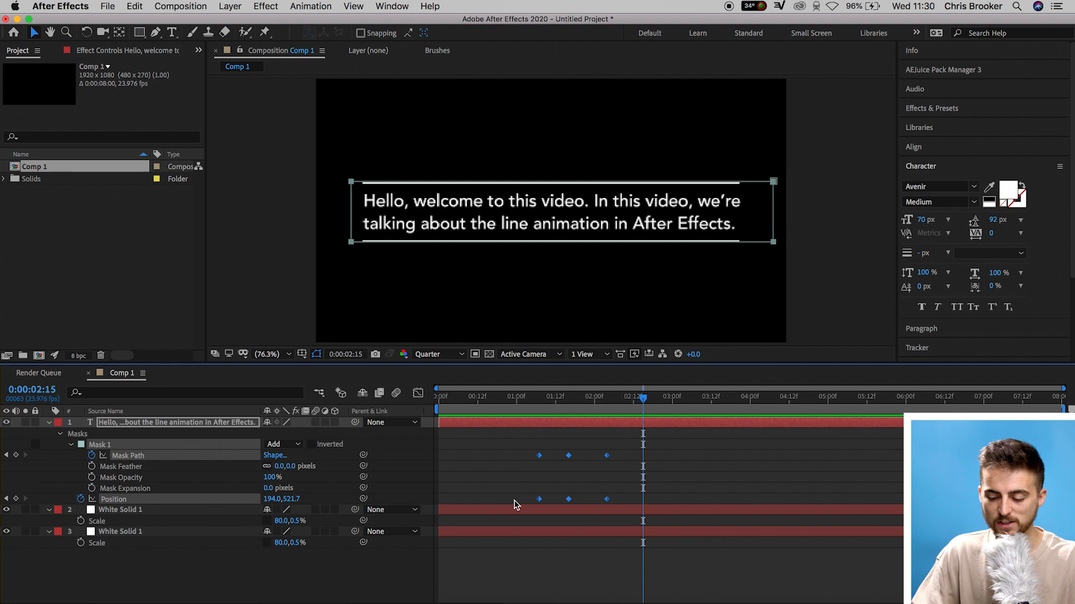
{"action": "right_click", "coordinate": [539, 499]}
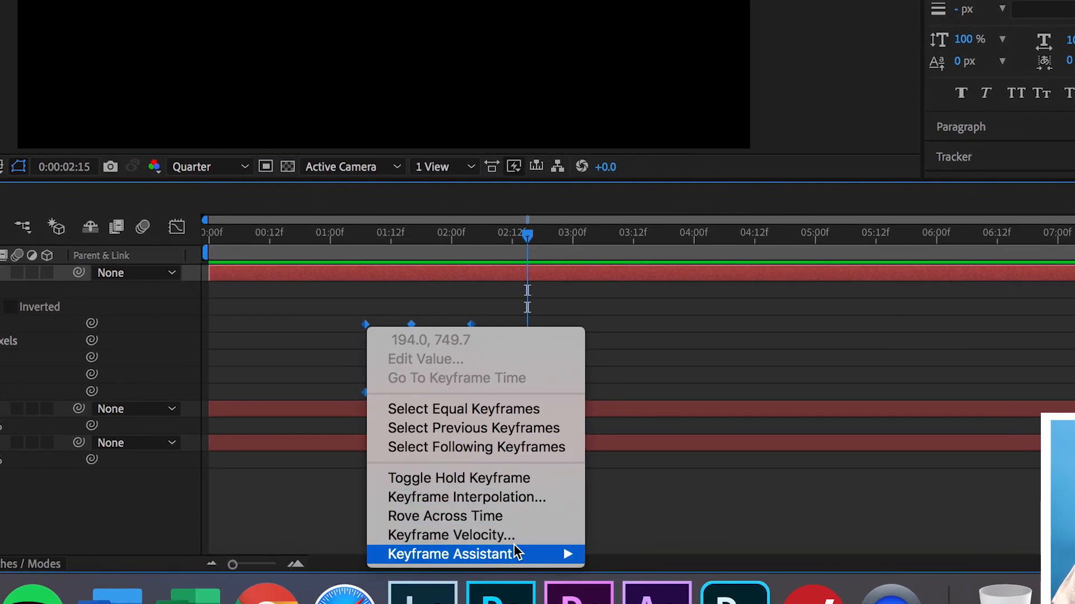
{"action": "mouse_move", "coordinate": [573, 577]}
{"action": "left_click", "coordinate": [682, 441]}
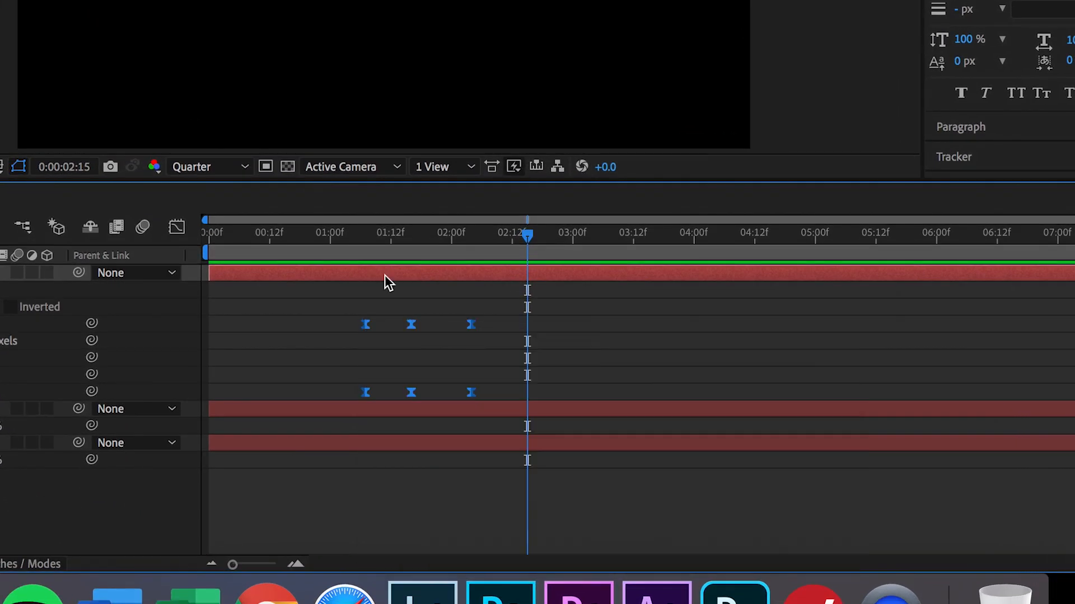
{"action": "left_click", "coordinate": [357, 246]}
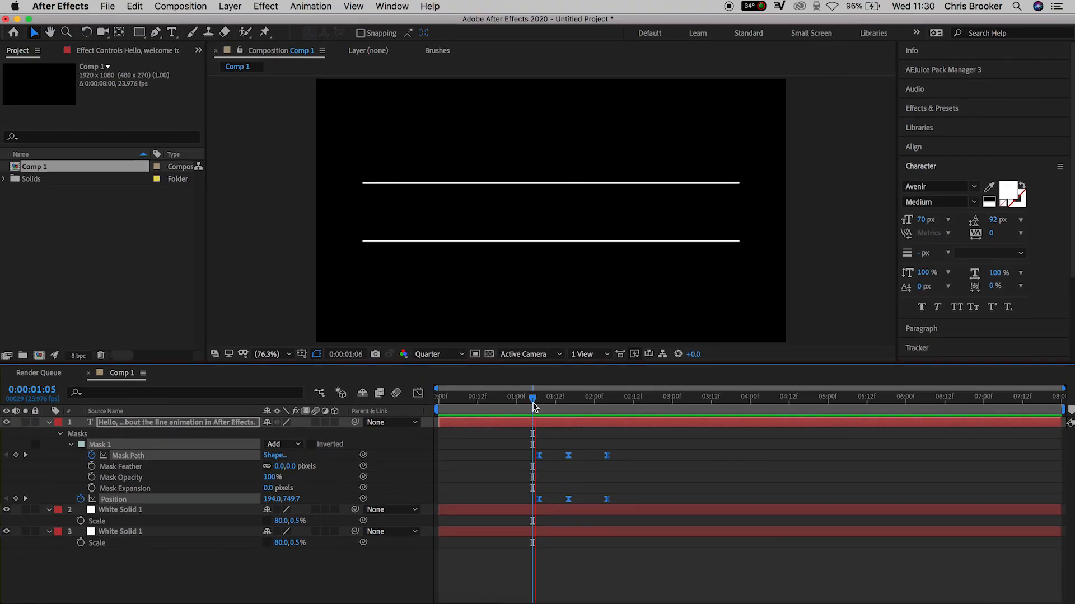
{"action": "key", "text": "space"}
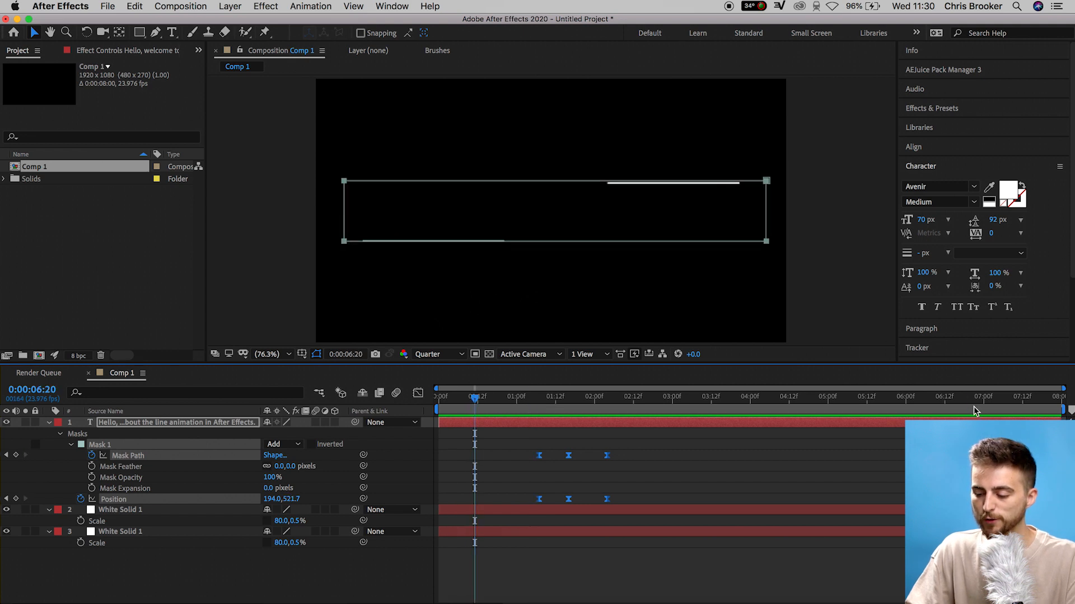
At 6:08, add keyframes for the text's mask path and position
{"action": "left_click", "coordinate": [1002, 399]}
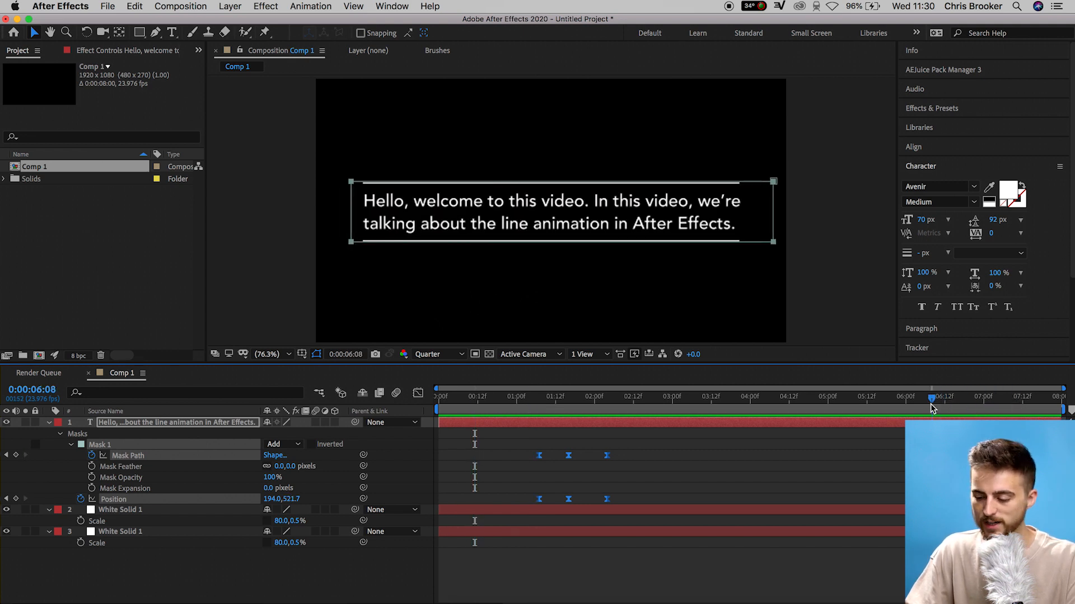
{"action": "left_click", "coordinate": [851, 457]}
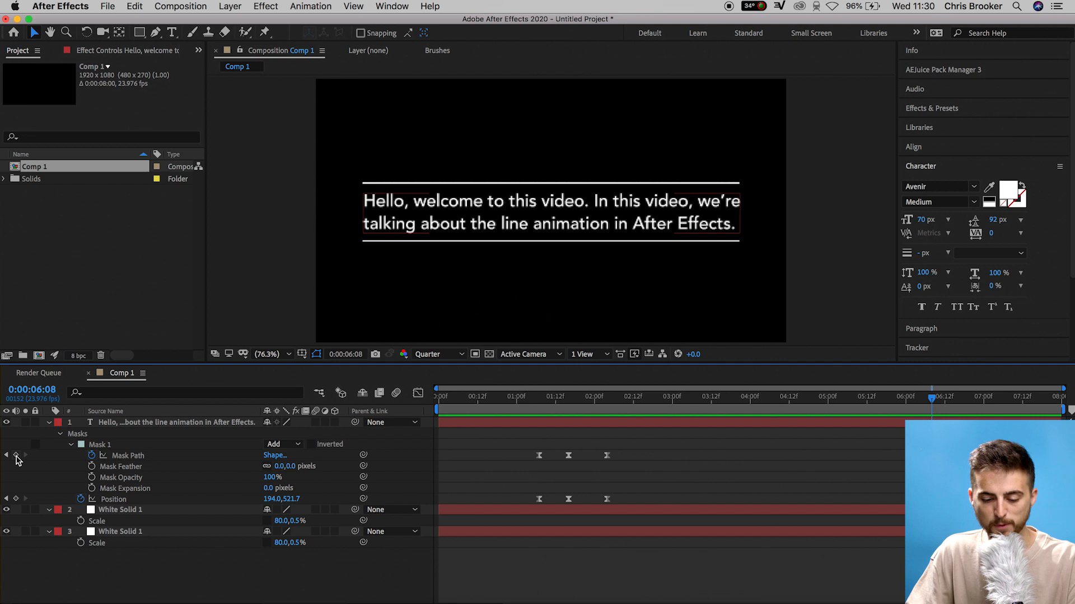
{"action": "left_click", "coordinate": [16, 455]}
{"action": "left_click", "coordinate": [16, 499]}
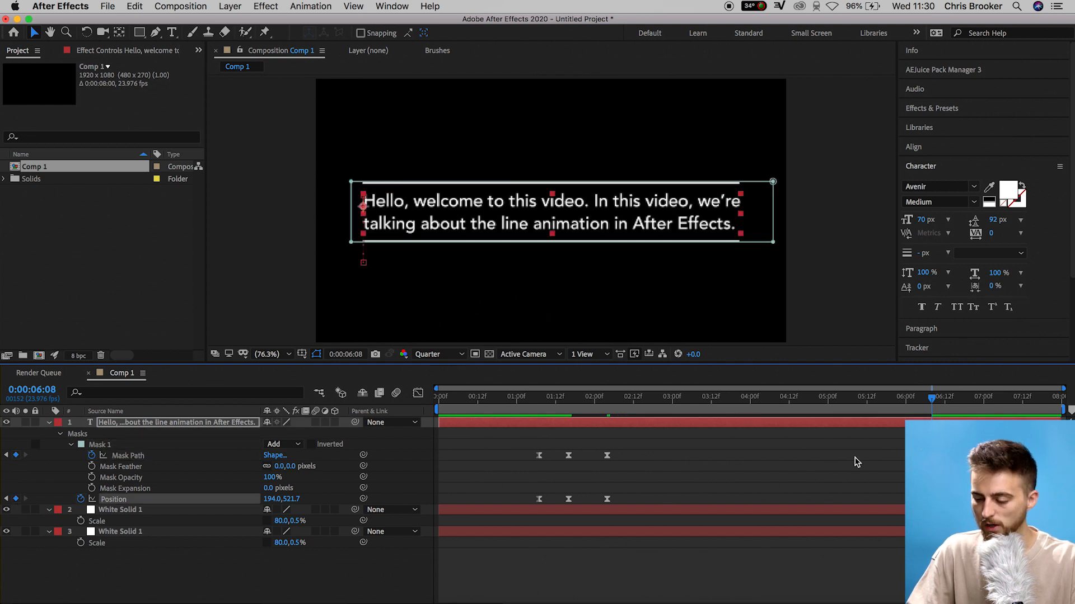
At 7:00, move the text up to Y 296.7, reshape the mask back between the lines, and preview
{"action": "left_click", "coordinate": [974, 399]}
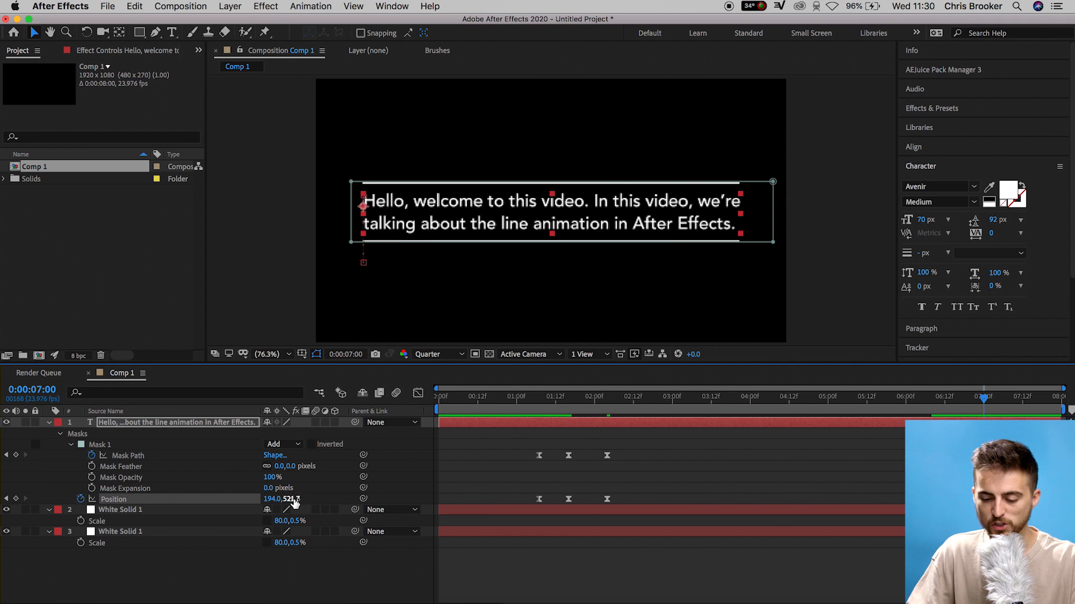
{"action": "left_click_drag", "start_coordinate": [294, 502], "coordinate": [168, 502]}
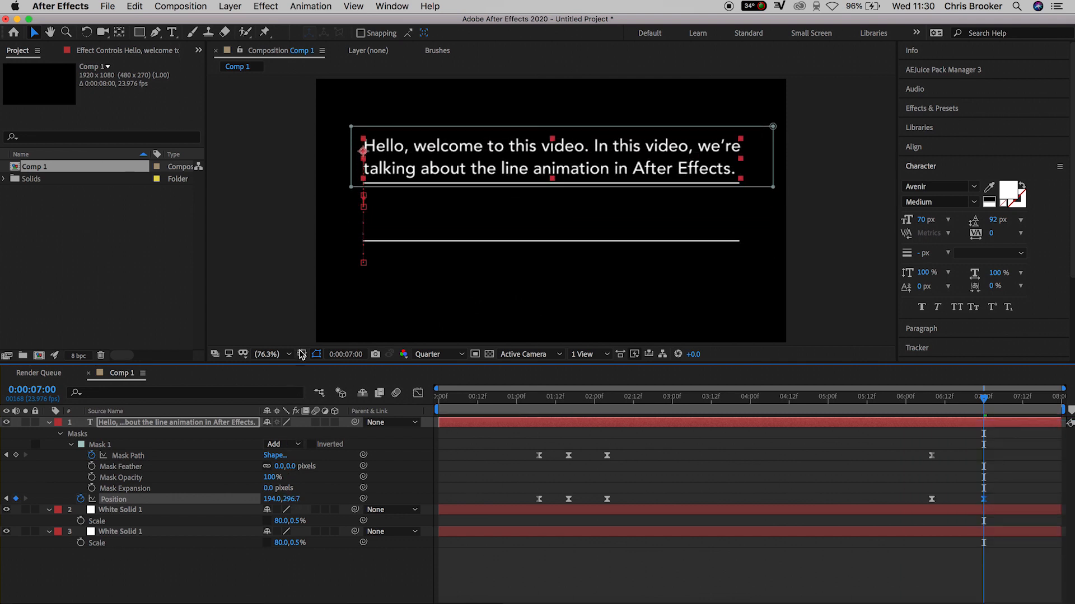
{"action": "left_click", "coordinate": [106, 446]}
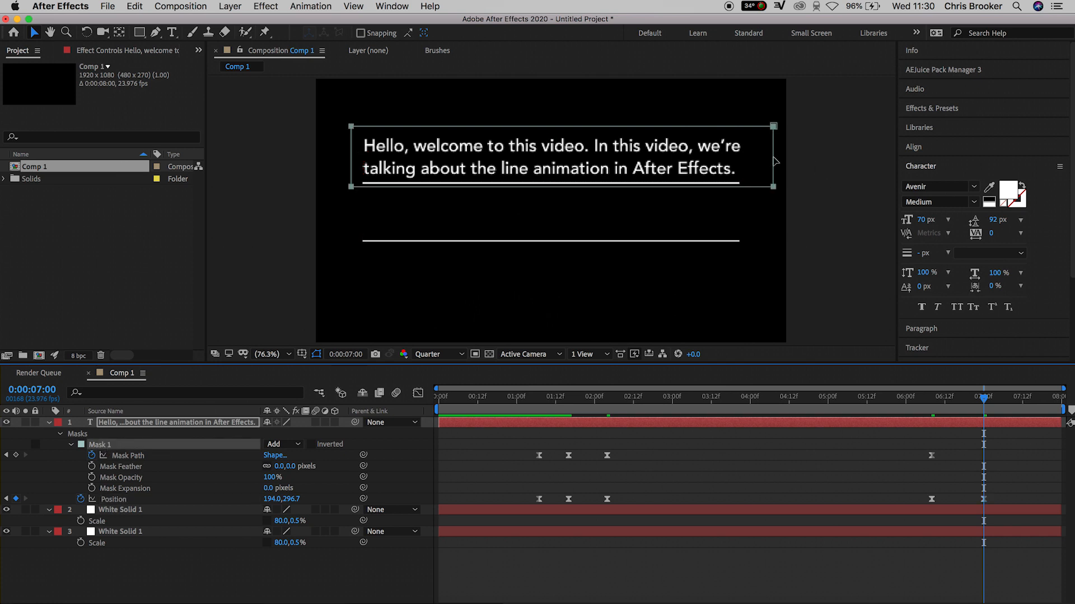
{"action": "left_click_drag", "start_coordinate": [774, 190], "coordinate": [772, 248]}
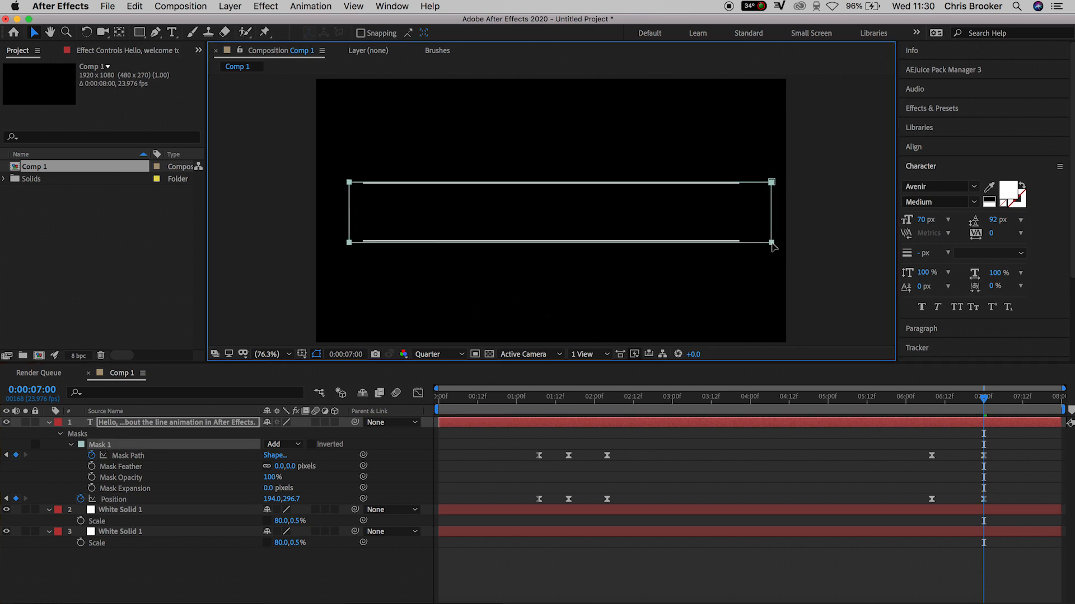
{"action": "left_click", "coordinate": [929, 411]}
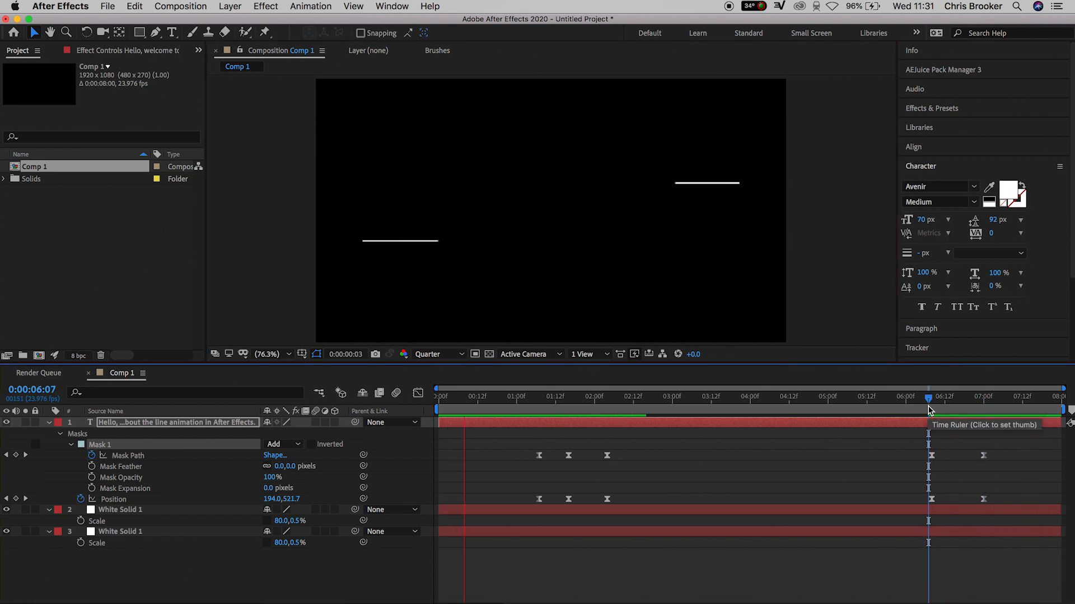
{"action": "key", "text": "space"}
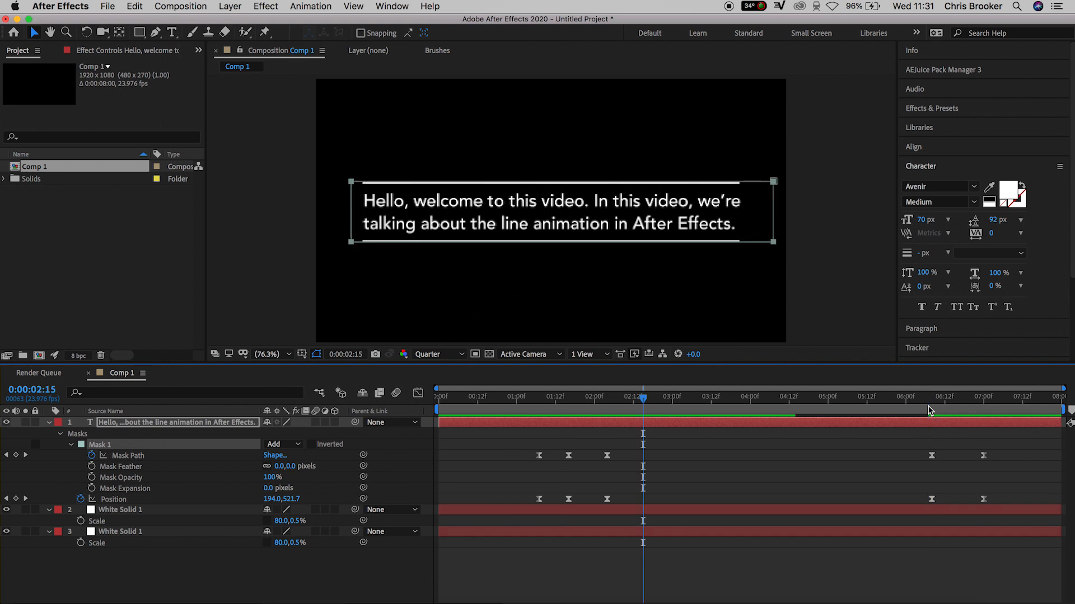
Select all three layers and pre-compose them
{"action": "left_click_drag", "start_coordinate": [177, 560], "coordinate": [231, 422]}
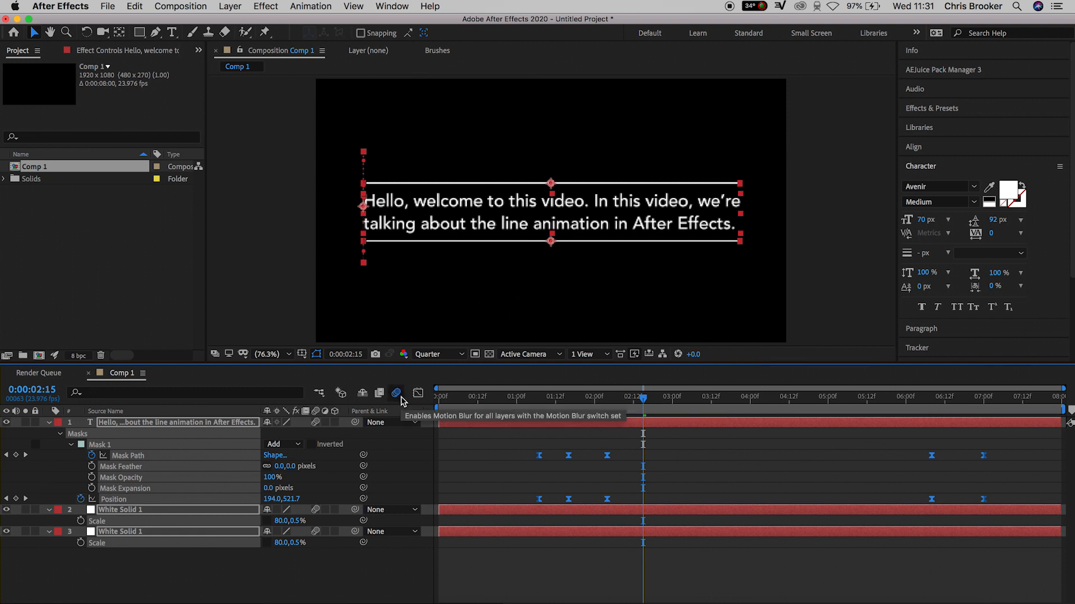
{"action": "right_click", "coordinate": [535, 430]}
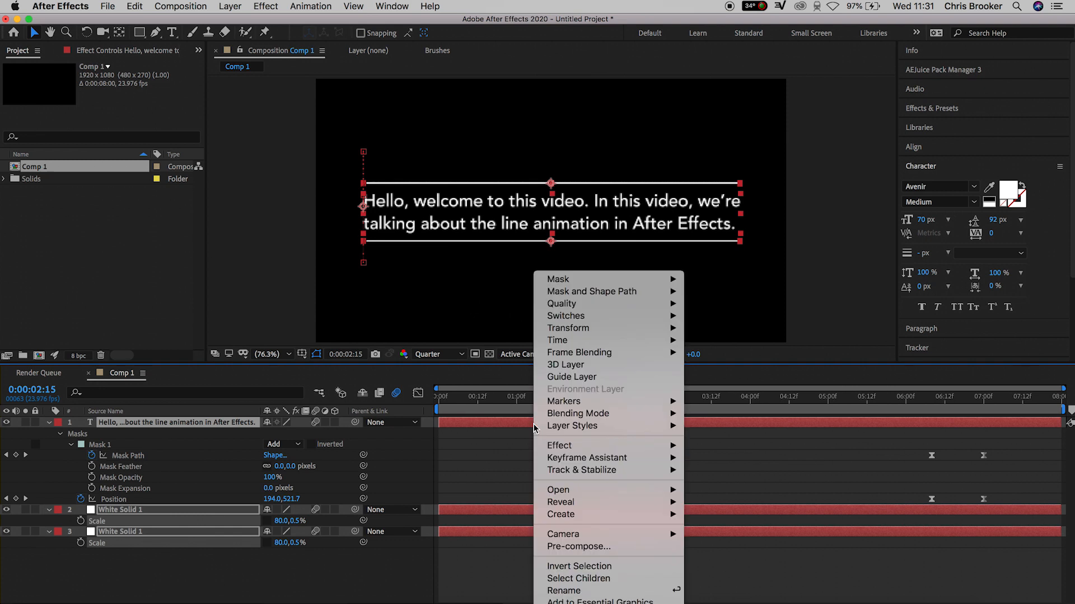
{"action": "left_click", "coordinate": [597, 547]}
{"action": "key", "text": "Return"}
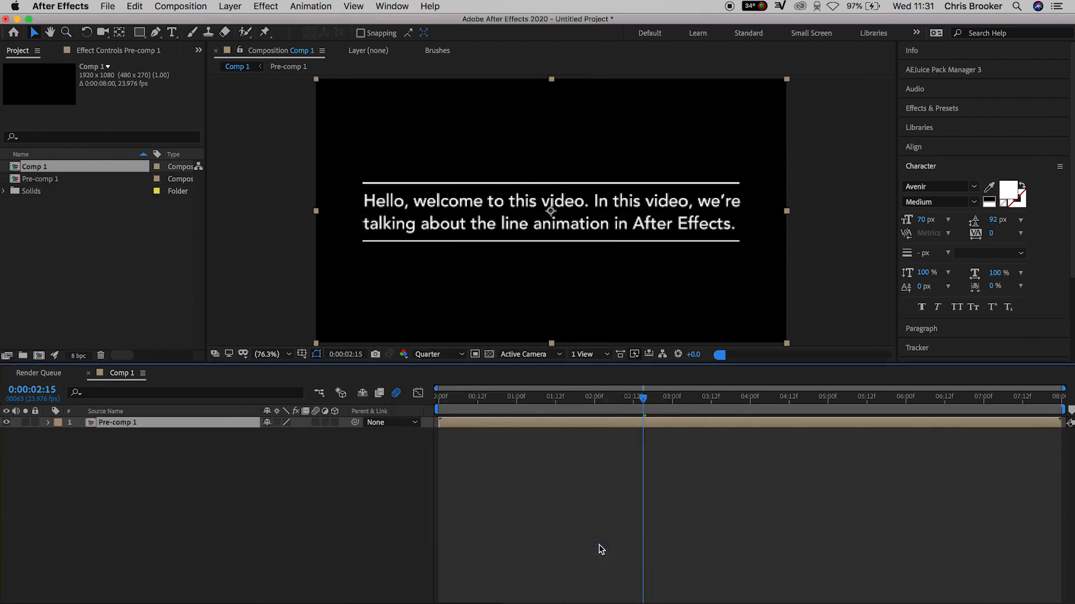
Open the pre-comp's Scale and set it to 80%
{"action": "key", "text": "s"}
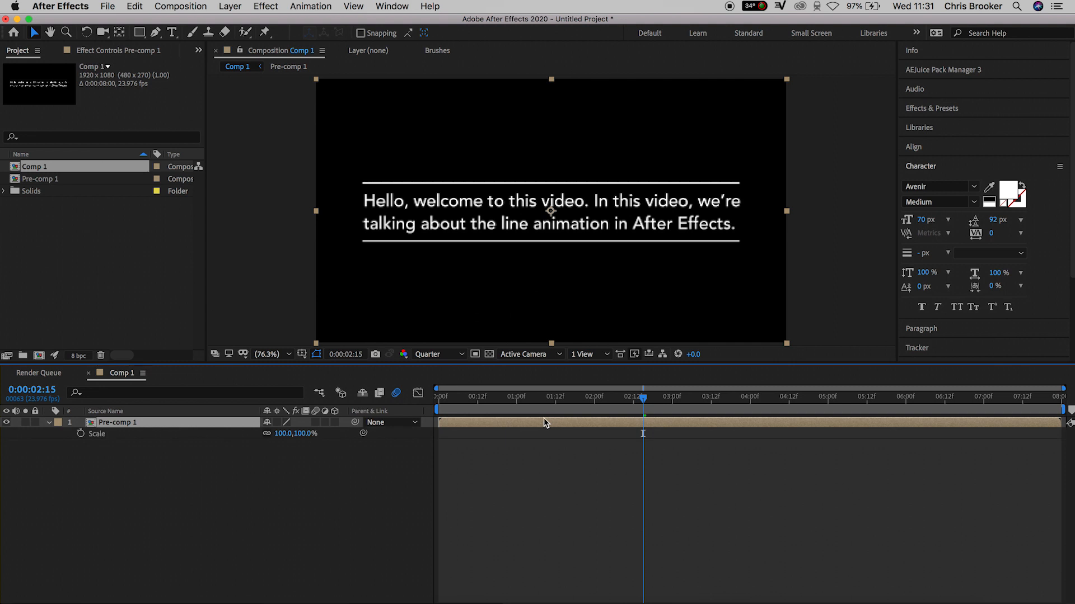
{"action": "mouse_move", "coordinate": [285, 441]}
{"action": "left_mouse_down"}
{"action": "mouse_move", "coordinate": [252, 440]}
{"action": "mouse_move", "coordinate": [280, 441]}
{"action": "left_mouse_up"}
{"action": "left_click_drag", "start_coordinate": [551, 223], "coordinate": [599, 297]}
{"action": "key", "text": "super+z"}
{"action": "key", "text": "super+z"}
Keyframe the pre-comp's scale at 80% at the end and 60% at the start of the timeline
{"action": "left_click_drag", "start_coordinate": [634, 407], "coordinate": [1039, 407]}
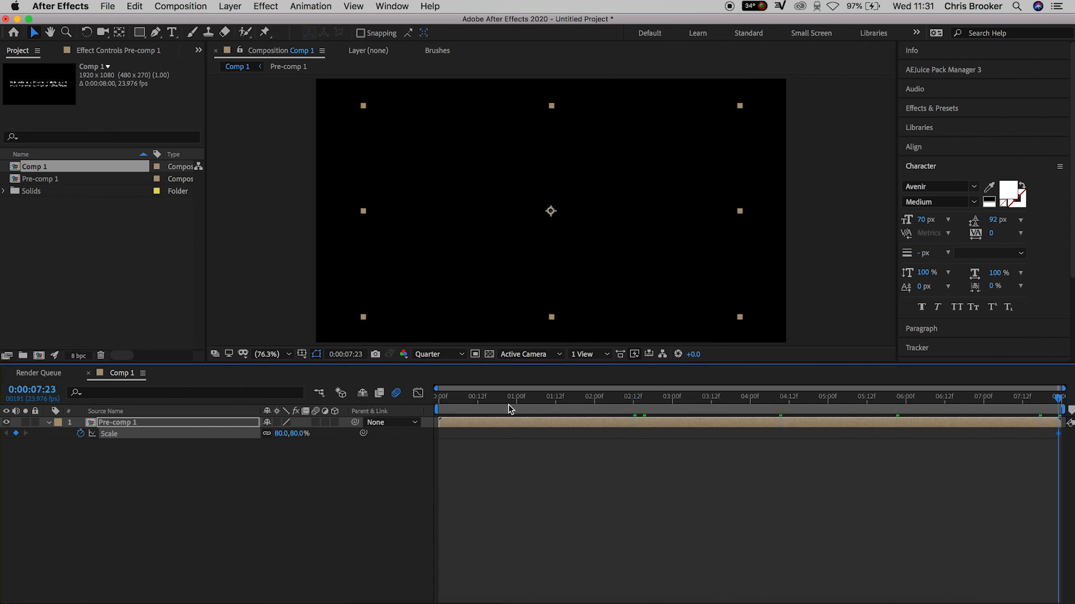
{"action": "left_click_drag", "start_coordinate": [506, 410], "coordinate": [369, 426]}
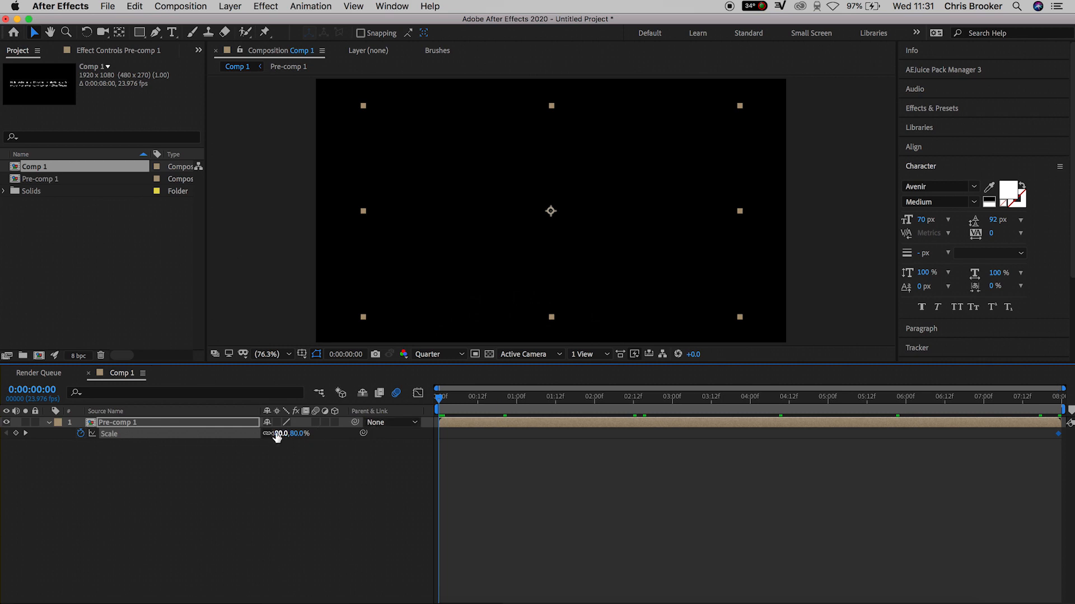
{"action": "type", "text": "60"}
{"action": "key", "text": "Return"}
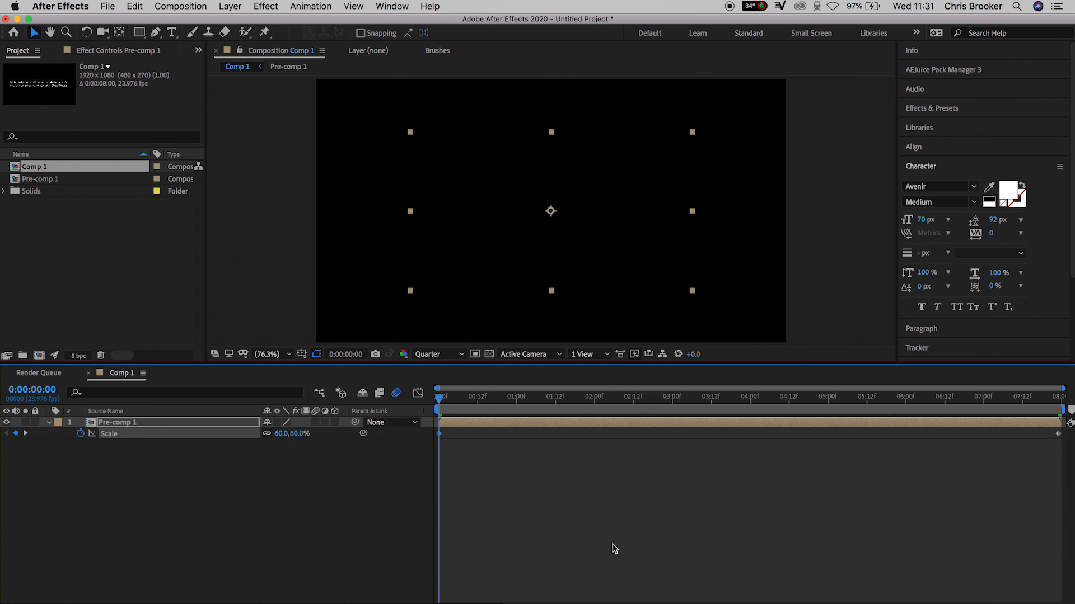
{"action": "left_click", "coordinate": [613, 549]}
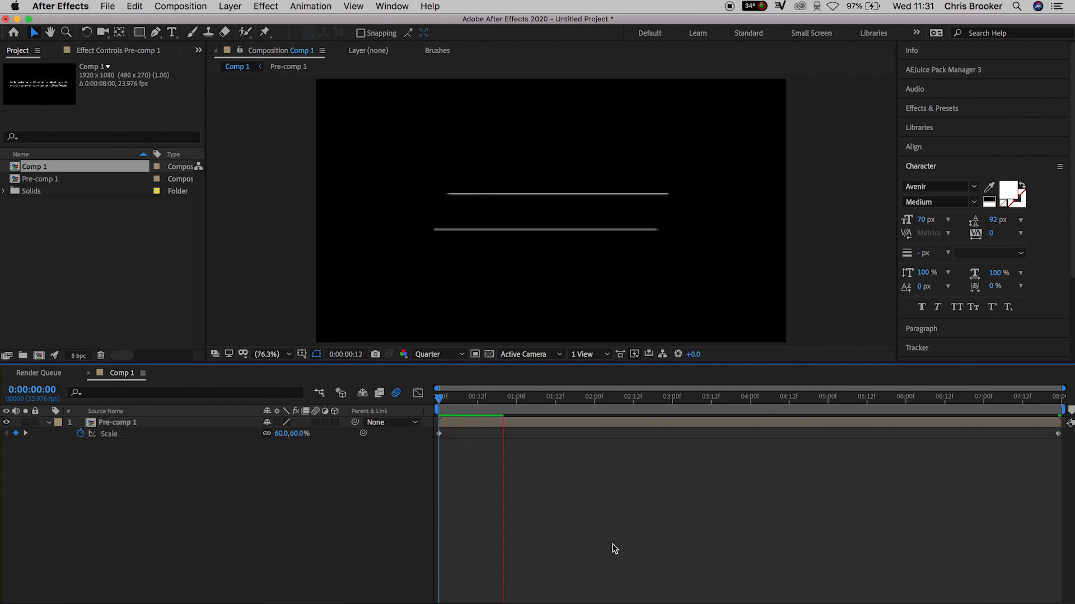